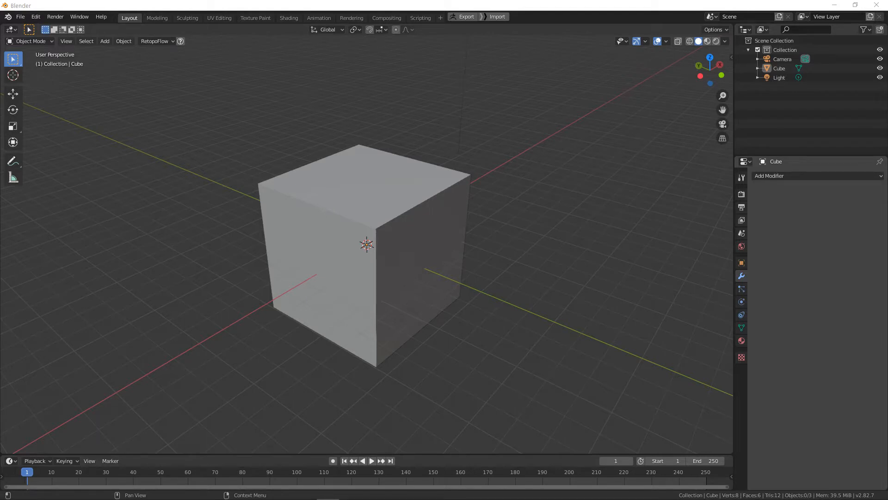
{"action": "left_click", "coordinate": [742, 263]}
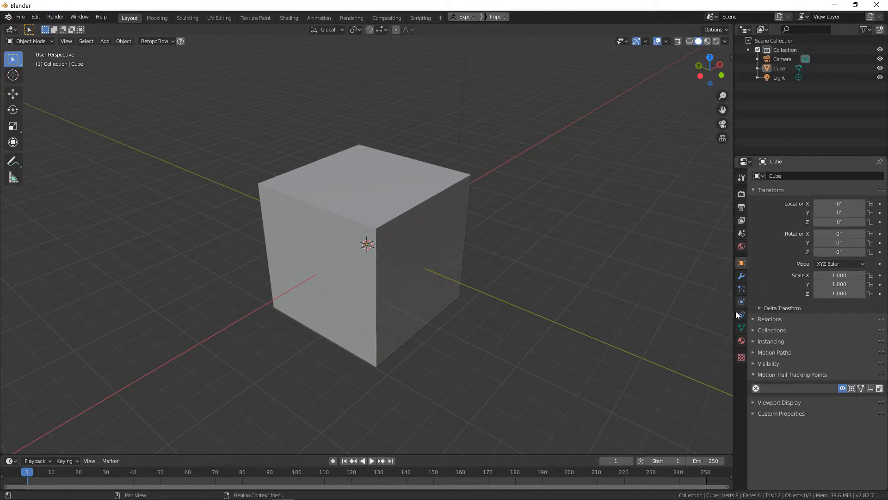
{"action": "left_click", "coordinate": [741, 288]}
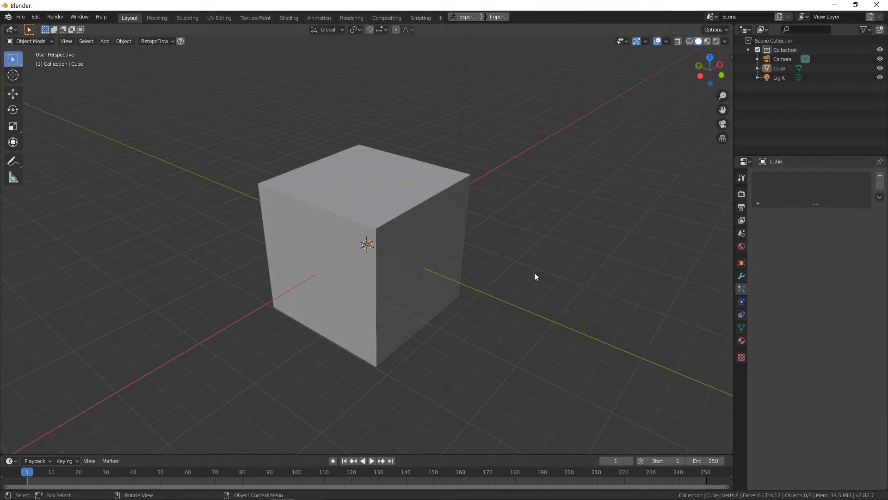
{"action": "left_click", "coordinate": [741, 301]}
{"action": "left_click", "coordinate": [742, 194]}
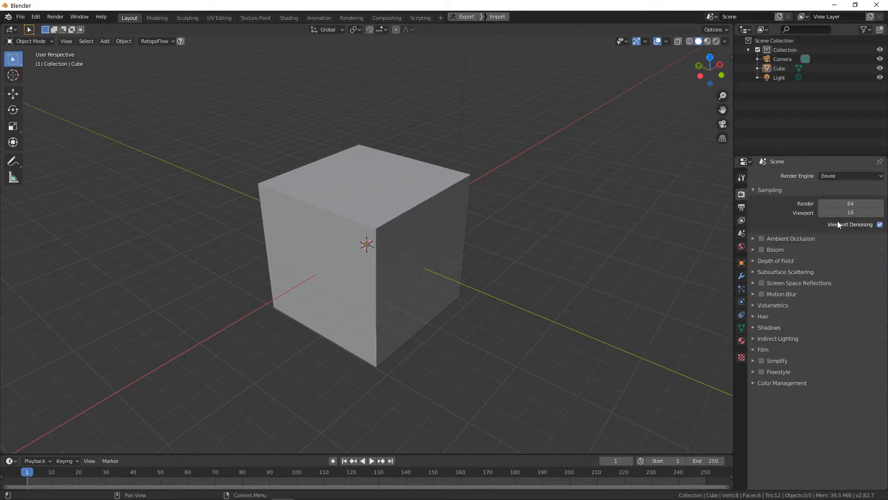
{"action": "left_click", "coordinate": [741, 314]}
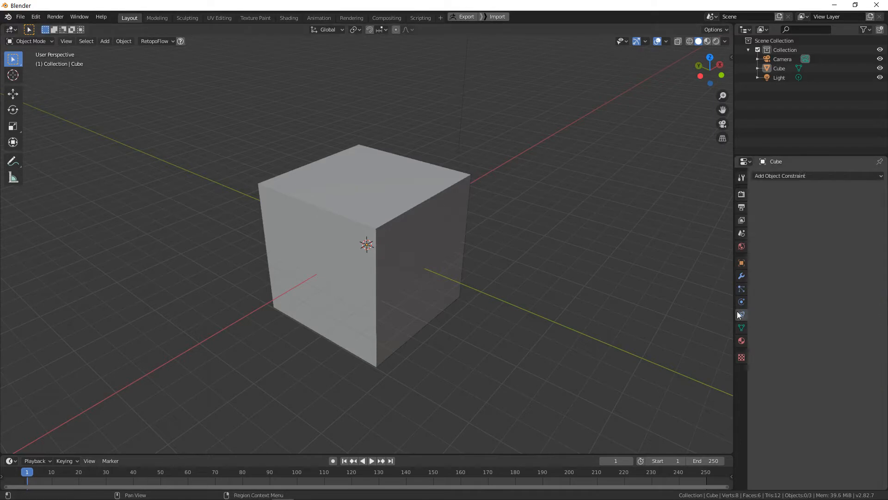
Add a Bevel modifier to the cube
{"action": "left_click", "coordinate": [741, 275]}
{"action": "scroll", "coordinate": [462, 236], "scroll_direction": "up", "scroll_amount": 5}
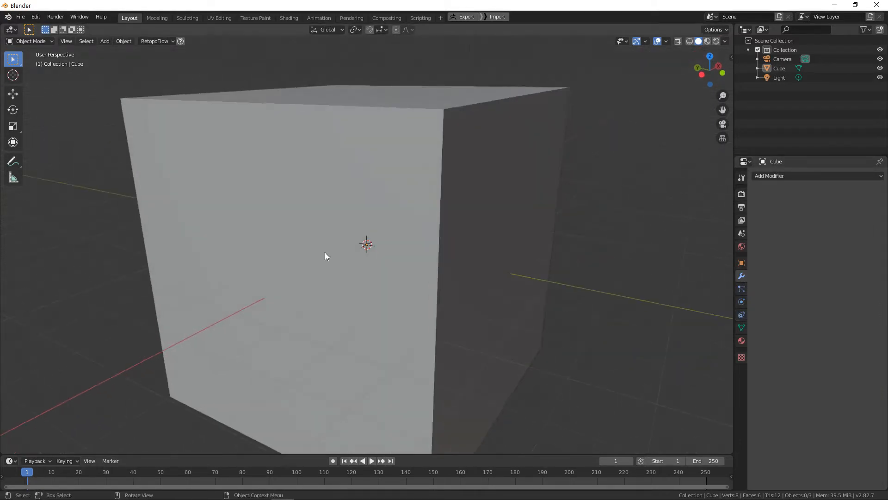
{"action": "left_click", "coordinate": [791, 176]}
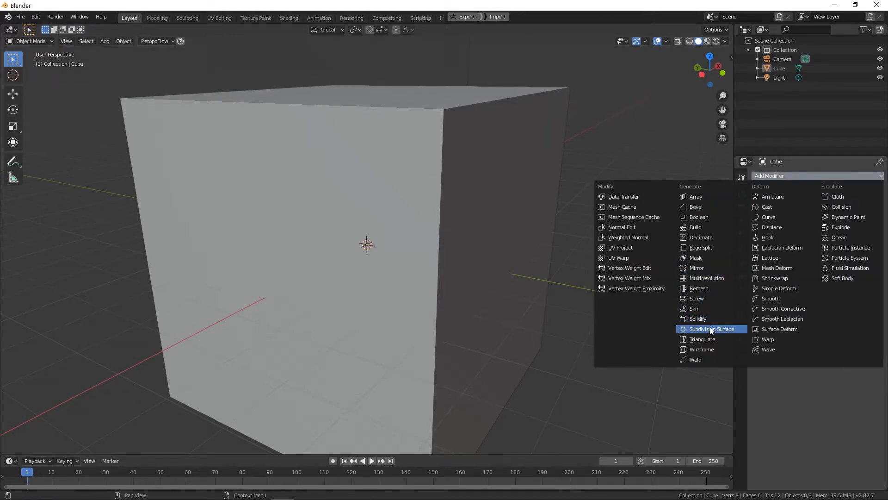
{"action": "left_click", "coordinate": [709, 207]}
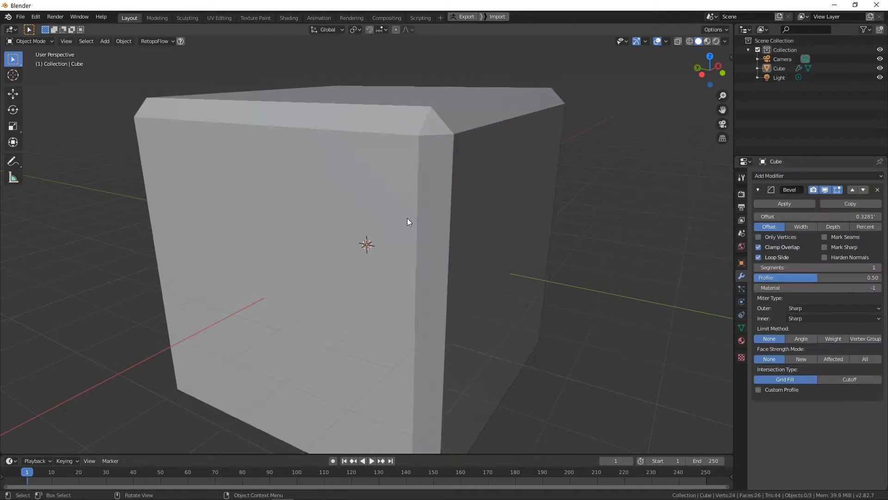
Increase the cube's bevel offset to about 1.514 feet and keyframe it at frame 1
{"action": "scroll", "coordinate": [408, 222], "scroll_direction": "down", "scroll_amount": 5}
{"action": "left_click_drag", "start_coordinate": [797, 216], "coordinate": [864, 217]}
{"action": "left_click", "coordinate": [798, 214]}
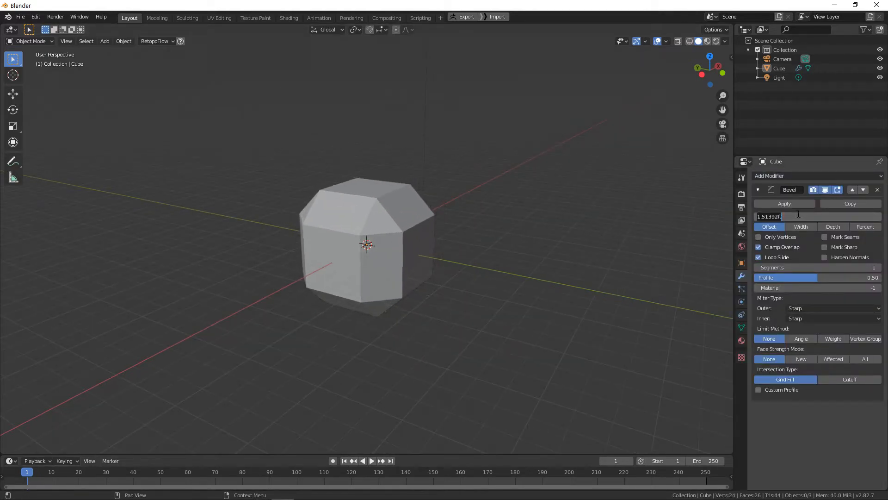
{"action": "key", "text": "Return"}
{"action": "key", "text": "i"}
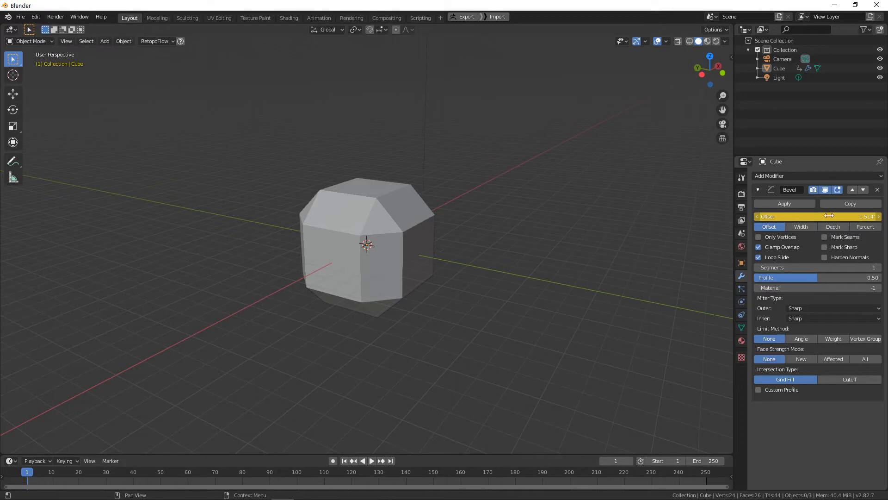
At frame 87, reduce the bevel offset to about 0.367 feet and keyframe it
{"action": "left_click_drag", "start_coordinate": [28, 472], "coordinate": [262, 471]}
{"action": "left_click_drag", "start_coordinate": [831, 219], "coordinate": [787, 219]}
{"action": "key", "text": "i"}
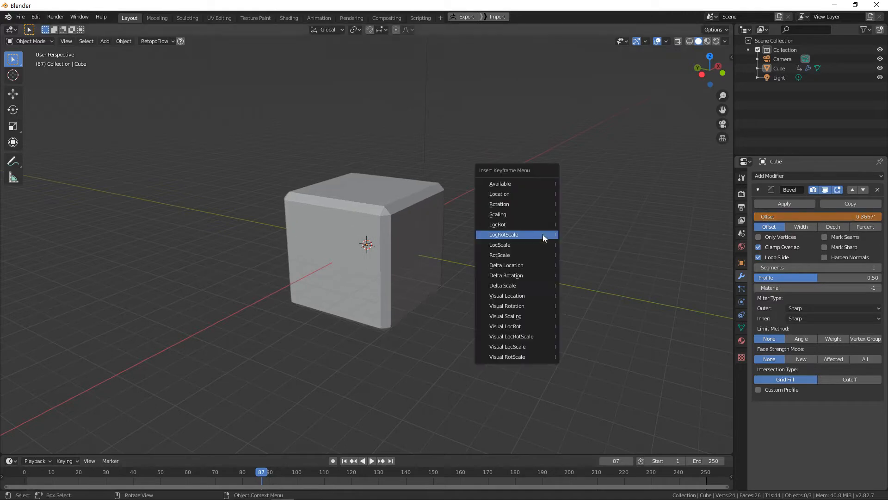
{"action": "key", "text": "i"}
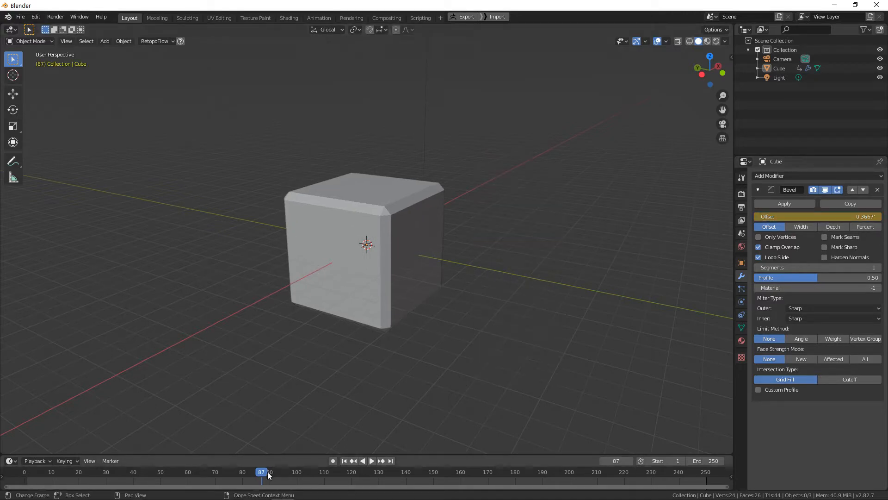
Scrub back through the bevel animation to frame 24 with the cube selected
{"action": "left_click_drag", "start_coordinate": [266, 472], "coordinate": [185, 352]}
{"action": "left_click", "coordinate": [303, 254]}
{"action": "left_click_drag", "start_coordinate": [184, 461], "coordinate": [90, 471]}
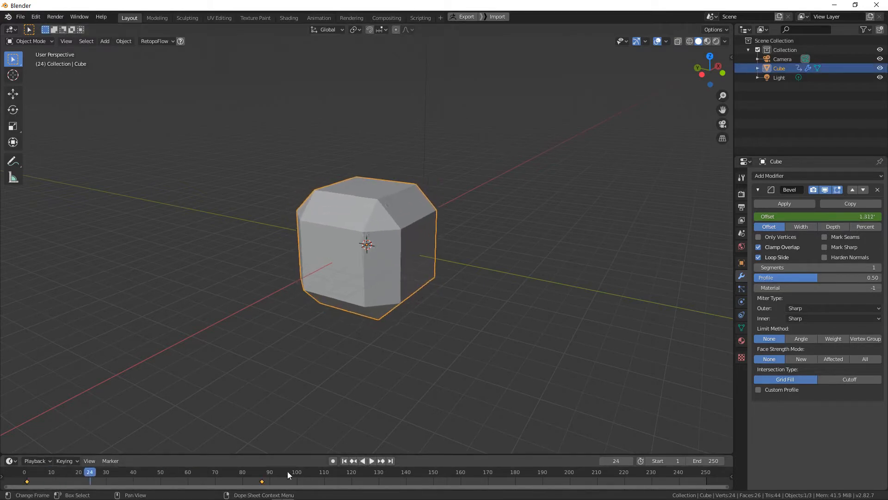
Shift the bevel keyframes along the timeline, placing the first at about frame 5 and the last at about frame 91
{"action": "key", "text": "g"}
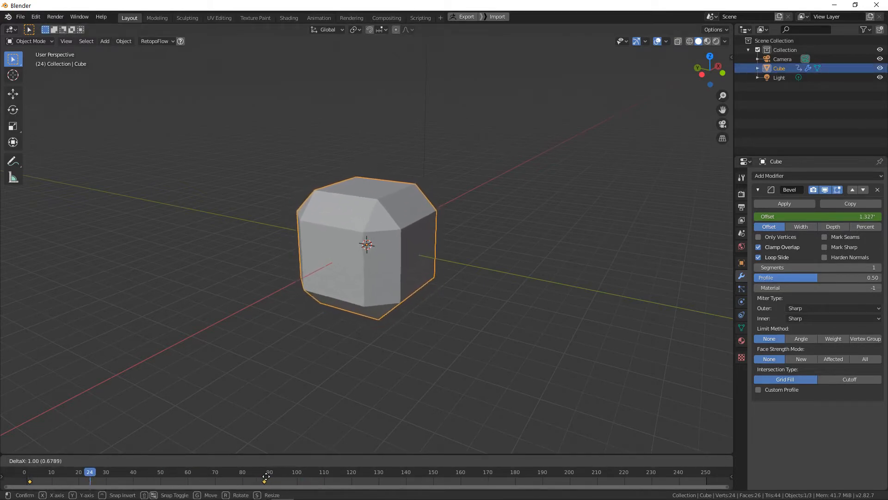
{"action": "left_click", "coordinate": [272, 478]}
{"action": "left_click", "coordinate": [273, 481]}
{"action": "key", "text": "g"}
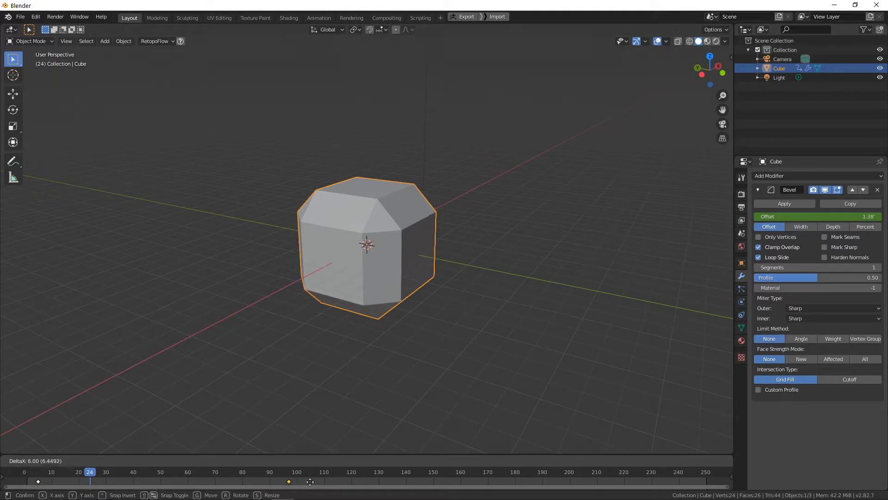
{"action": "left_click", "coordinate": [204, 482]}
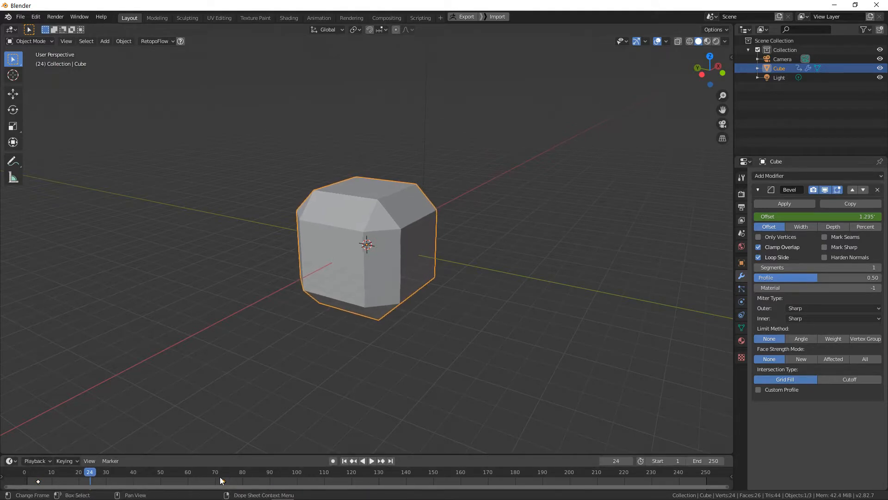
{"action": "key", "text": "g"}
{"action": "left_click", "coordinate": [273, 471]}
Delete the cube from the scene
{"action": "scroll", "coordinate": [435, 242], "scroll_direction": "up", "scroll_amount": 6}
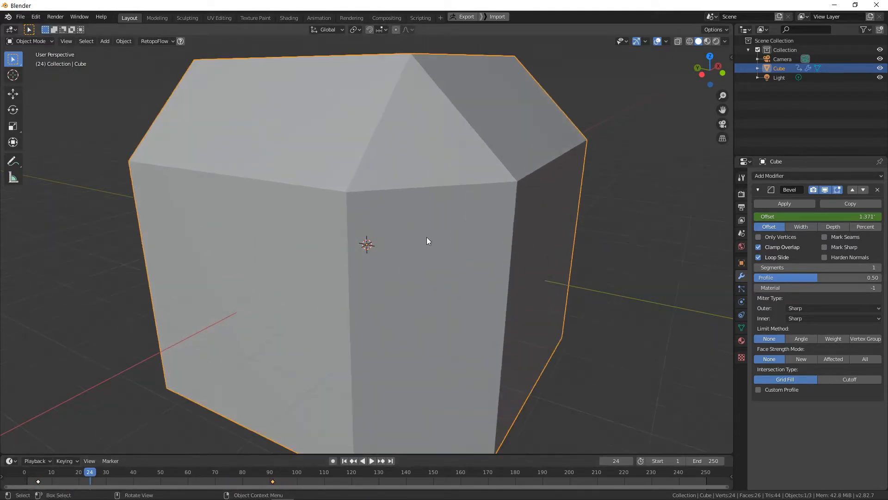
{"action": "key", "text": "x"}
{"action": "left_click", "coordinate": [427, 237]}
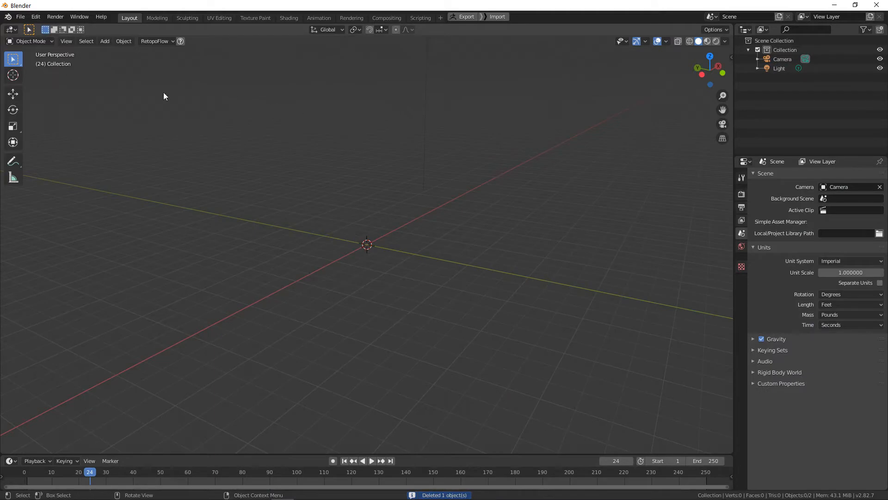
{"action": "left_click", "coordinate": [19, 19]}
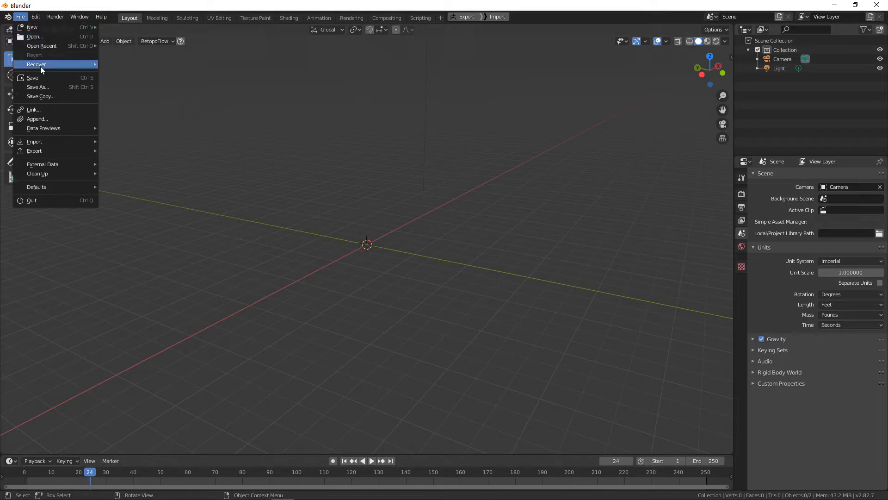
{"action": "left_click", "coordinate": [21, 17]}
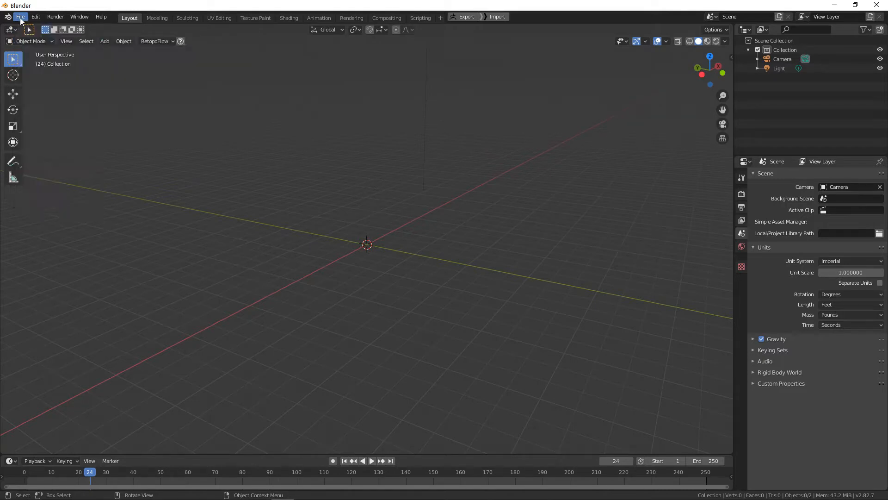
{"action": "left_click", "coordinate": [20, 17]}
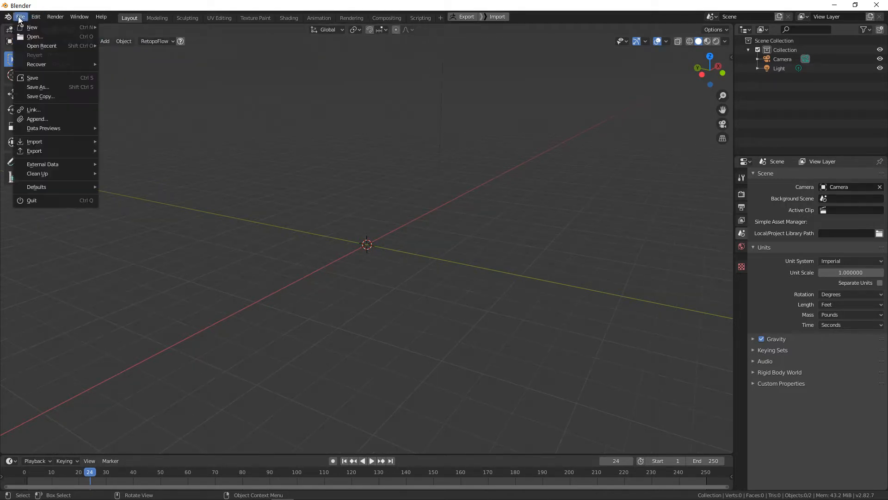
{"action": "key", "text": "n"}
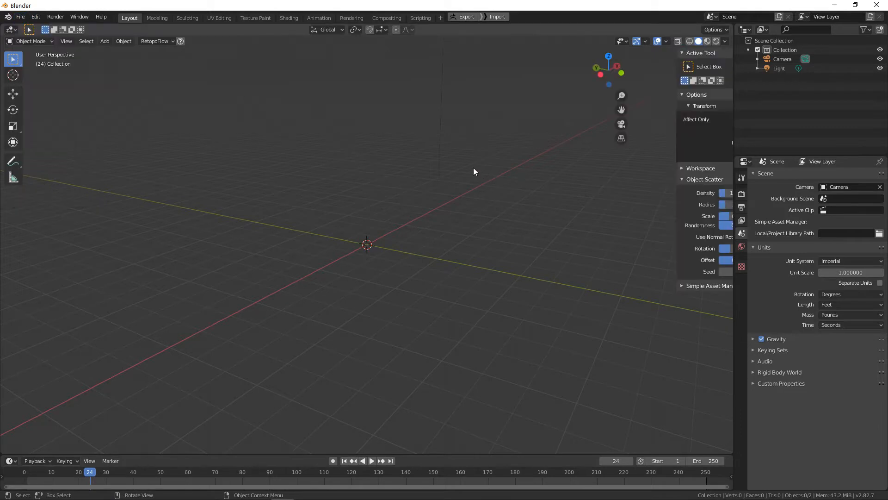
{"action": "key", "text": "n"}
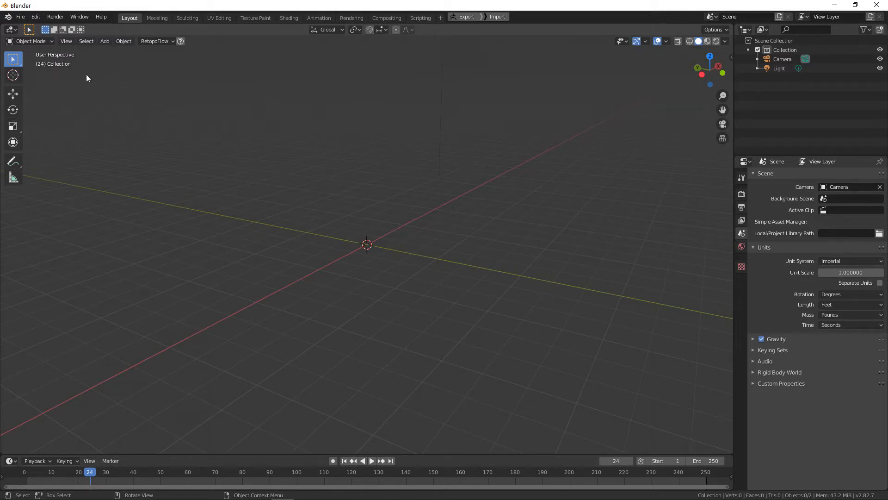
Start linking data from another blend file and browse to the SAIGproject folder inside SAIG Dropbox
{"action": "left_click", "coordinate": [19, 17]}
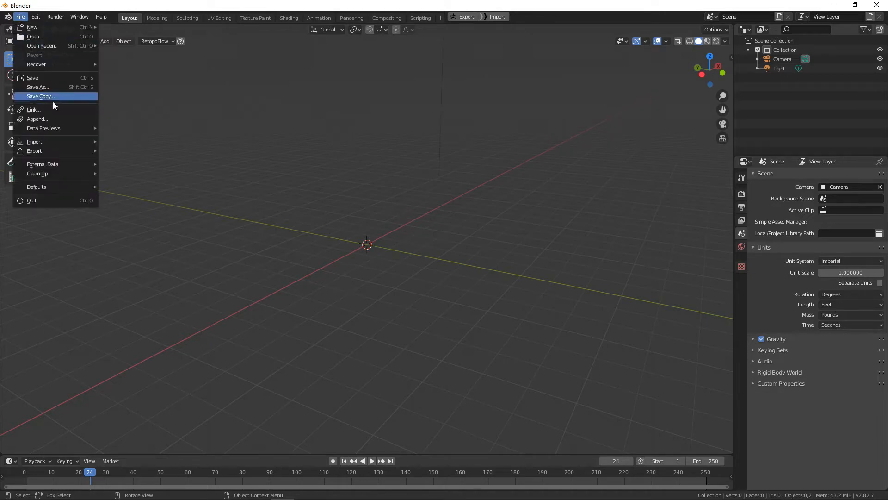
{"action": "left_click", "coordinate": [39, 108]}
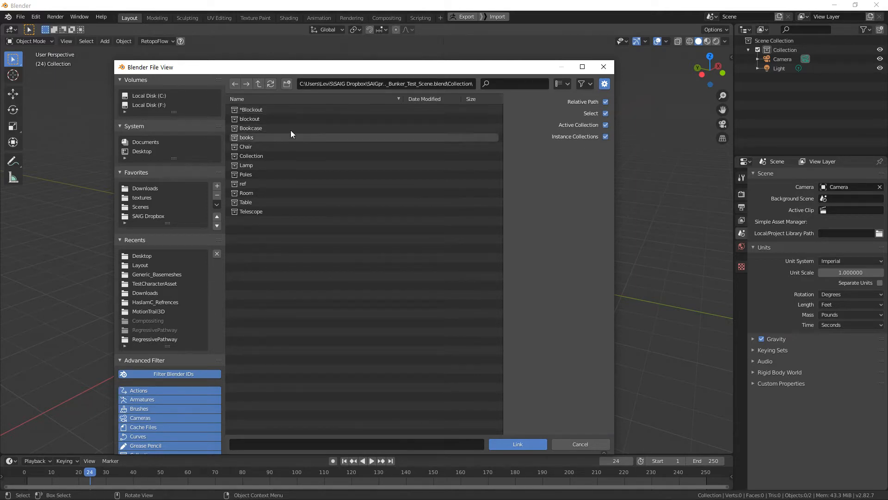
{"action": "double_click", "coordinate": [259, 83]}
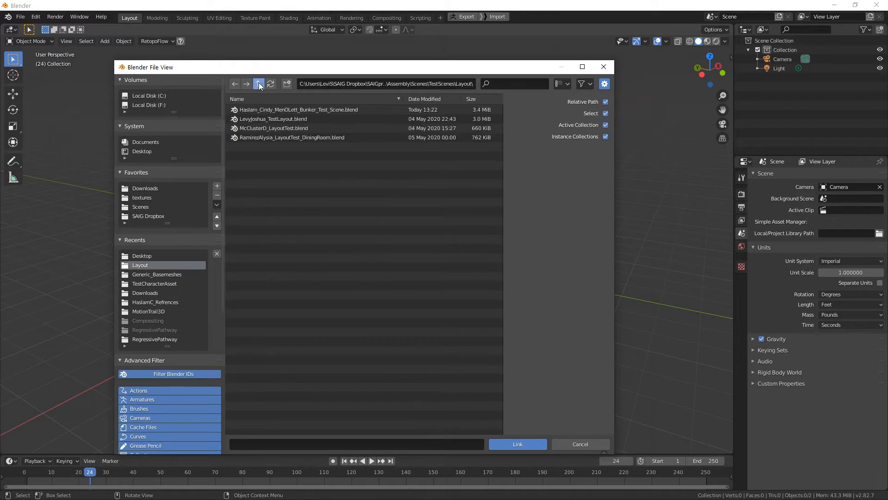
{"action": "left_click", "coordinate": [259, 83]}
{"action": "left_click", "coordinate": [259, 83]}
{"action": "left_click", "coordinate": [259, 83]}
{"action": "double_click", "coordinate": [259, 83]}
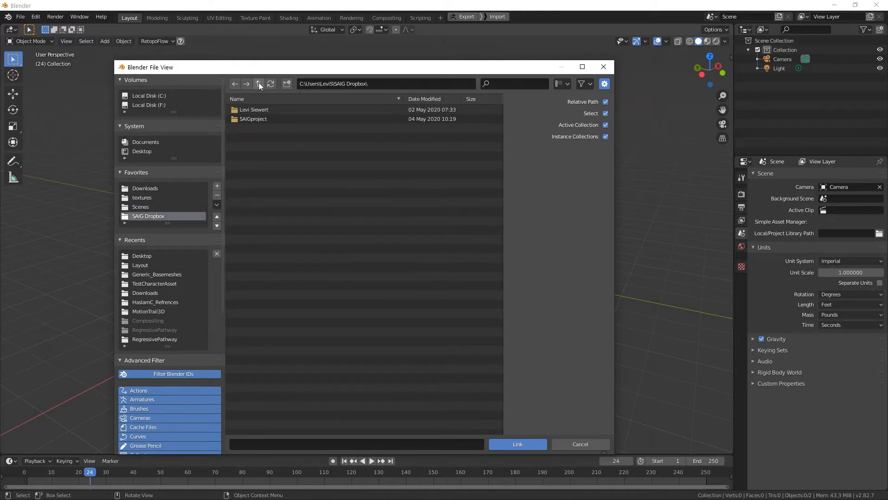
{"action": "left_click", "coordinate": [259, 84]}
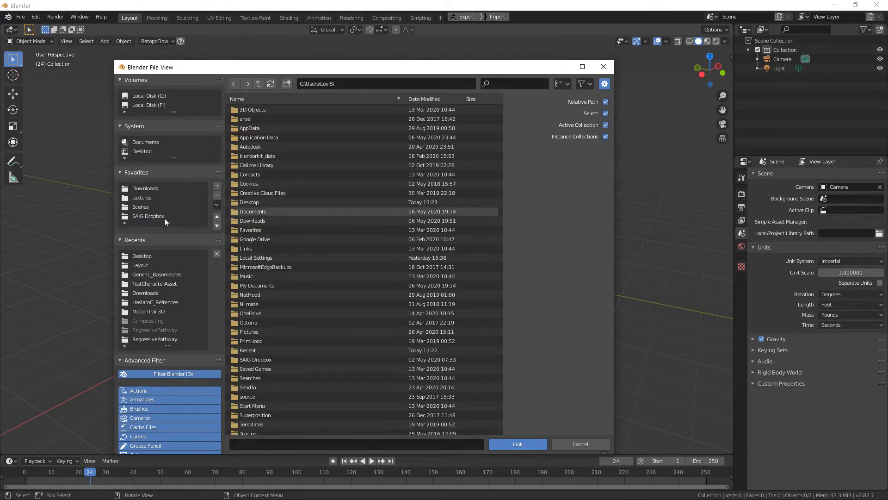
{"action": "left_click", "coordinate": [140, 215]}
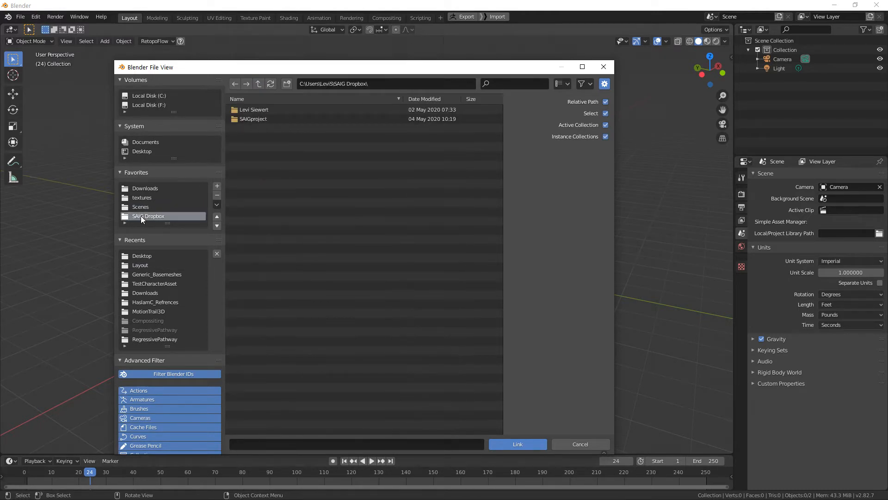
{"action": "double_click", "coordinate": [251, 119]}
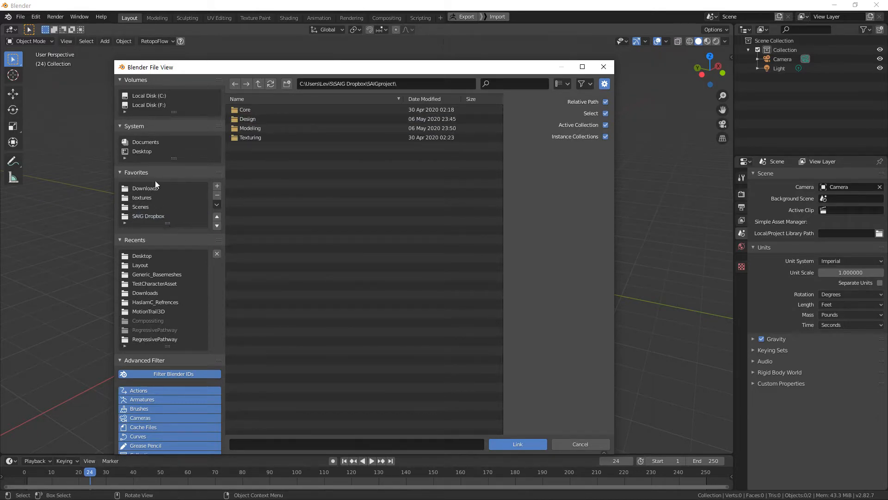
Browse from the Desktop up to the user folder, then through SAIG Dropbox into SAIGproject again
{"action": "left_click", "coordinate": [141, 151]}
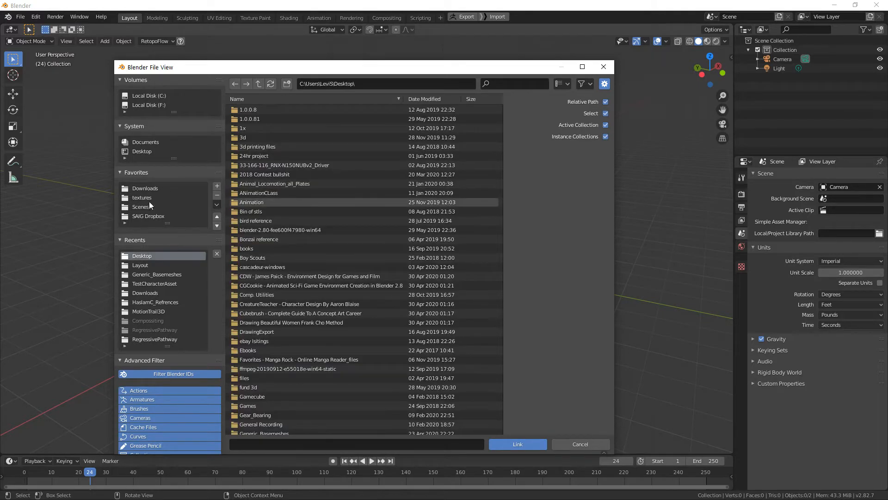
{"action": "left_click", "coordinate": [259, 84]}
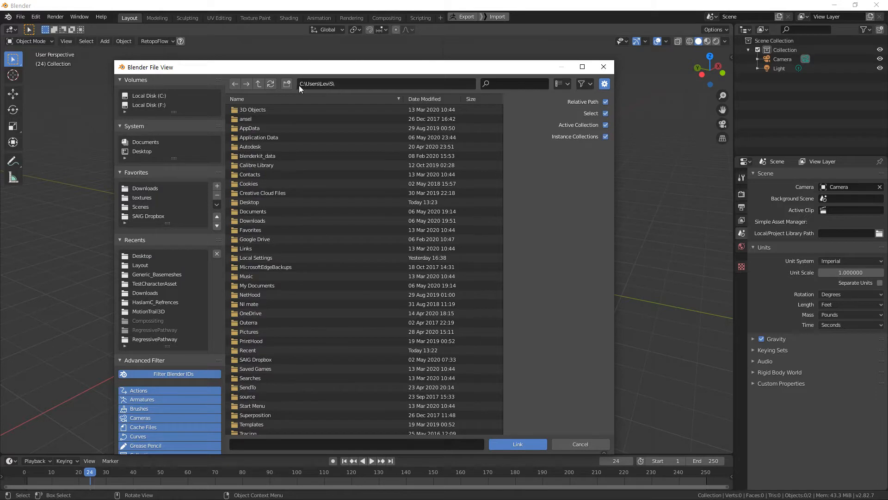
{"action": "scroll", "coordinate": [306, 181], "scroll_direction": "down", "scroll_amount": 2}
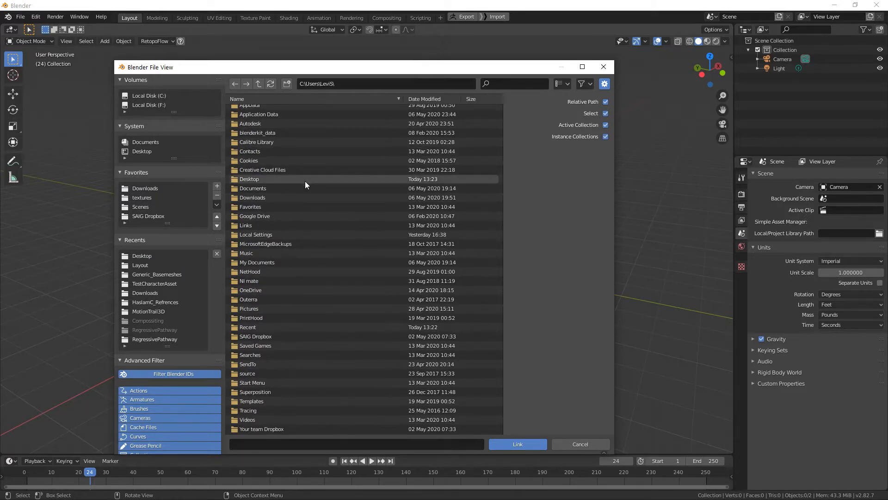
{"action": "scroll", "coordinate": [317, 312], "scroll_direction": "up", "scroll_amount": 2}
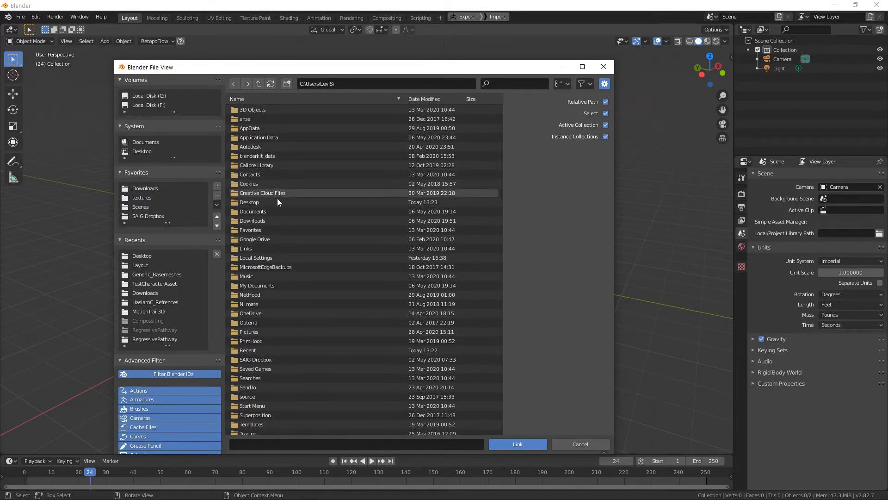
{"action": "scroll", "coordinate": [300, 267], "scroll_direction": "down", "scroll_amount": 2}
{"action": "double_click", "coordinate": [270, 334]}
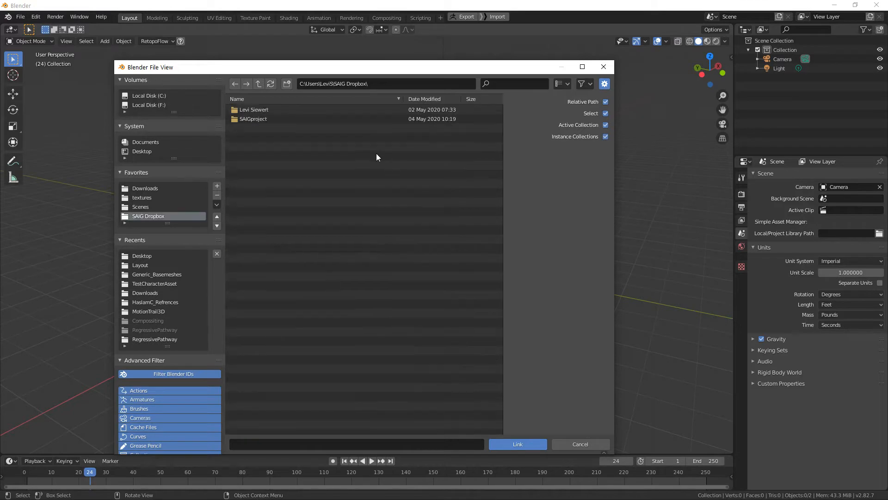
{"action": "double_click", "coordinate": [247, 121]}
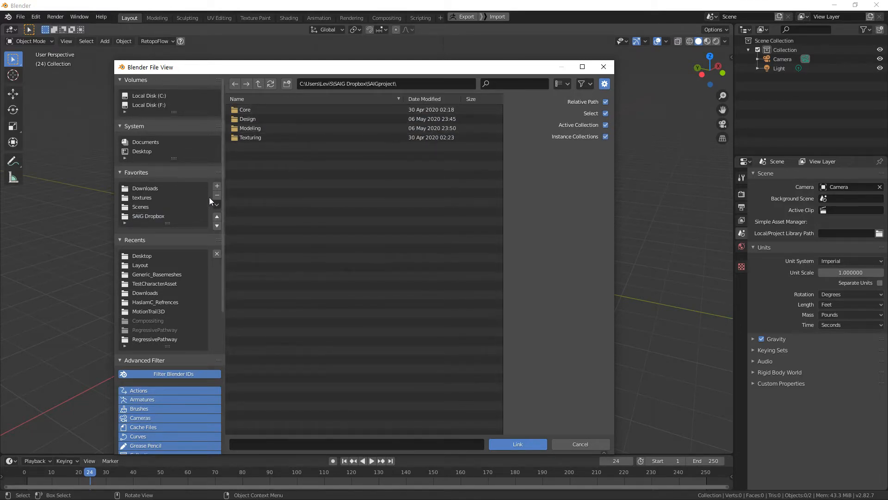
Add and remove a favorite for the SAIGproject folder, and move the SAIG Dropbox favorite to the beginning of the list
{"action": "left_click", "coordinate": [217, 187]}
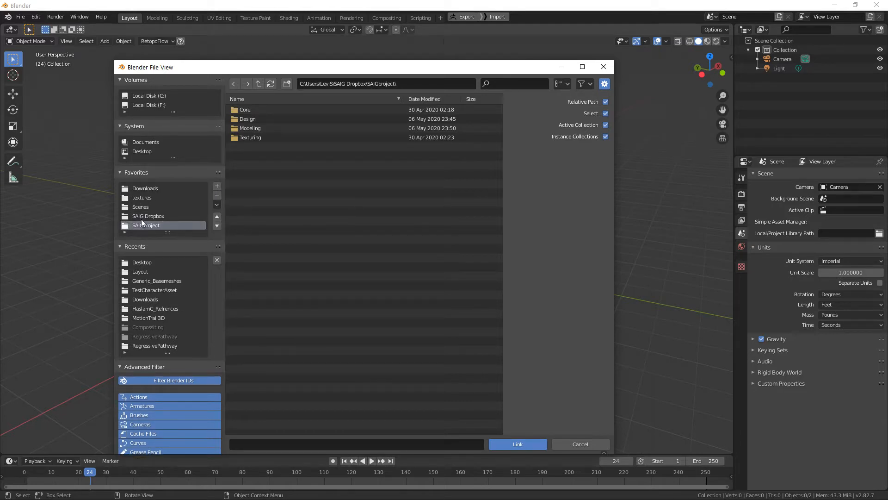
{"action": "left_click", "coordinate": [217, 195]}
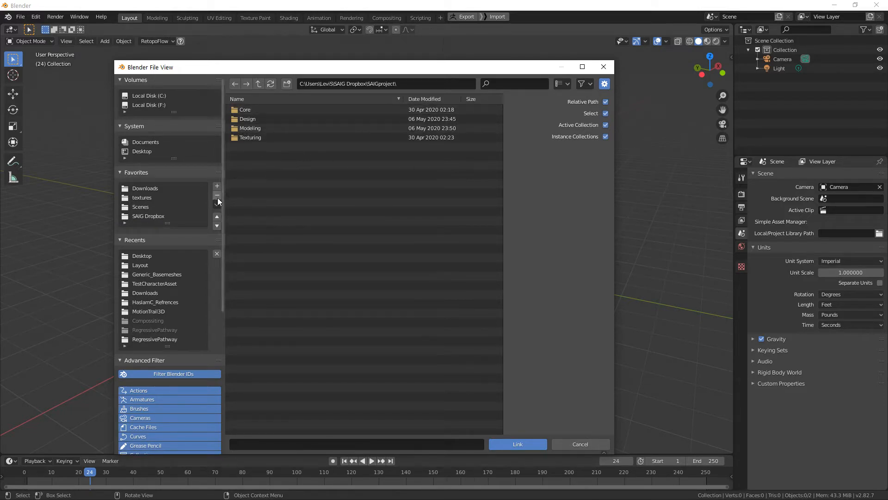
{"action": "left_click", "coordinate": [152, 215]}
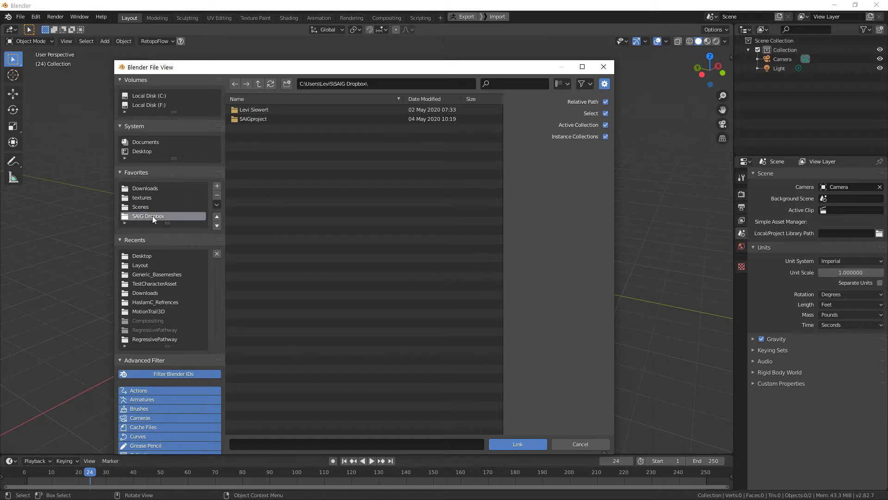
{"action": "left_click", "coordinate": [217, 216]}
{"action": "left_click", "coordinate": [217, 216]}
{"action": "left_click", "coordinate": [218, 216]}
{"action": "left_click", "coordinate": [218, 216]}
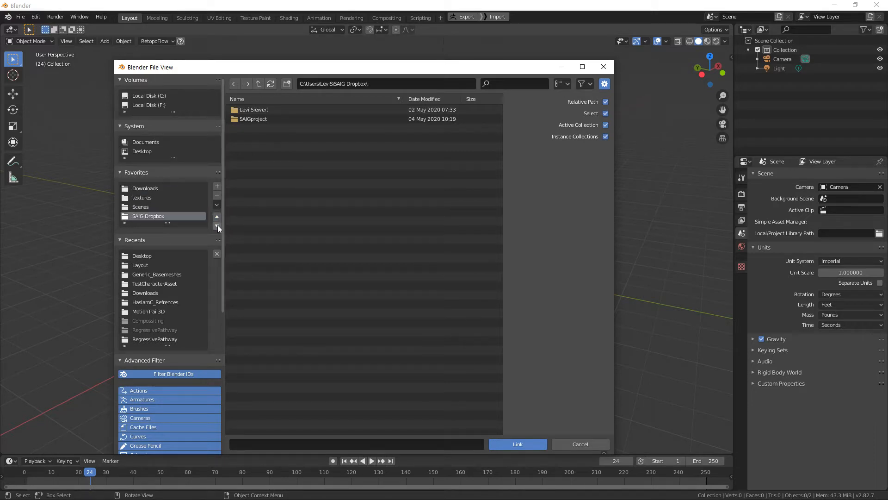
{"action": "left_click", "coordinate": [217, 226]}
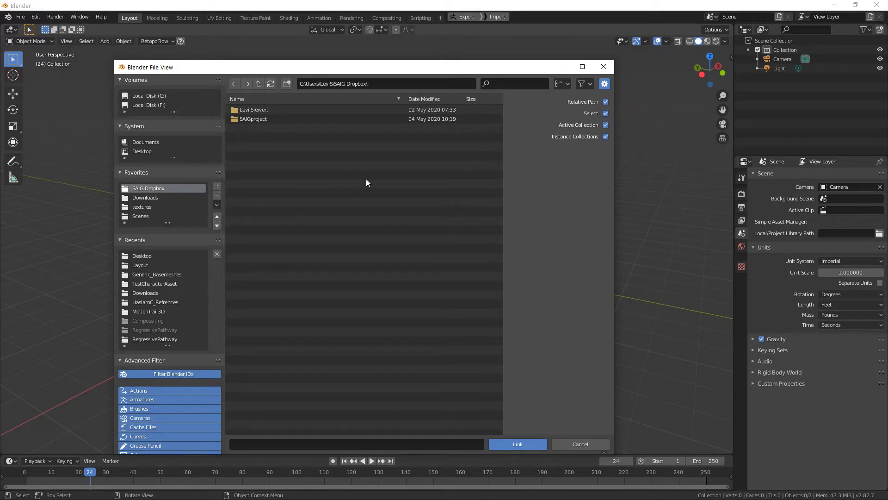
Browse from SAIG Dropbox through SAIGproject, Core, Assembly, Scenes and TestScenes into the Layout folder
{"action": "double_click", "coordinate": [254, 119]}
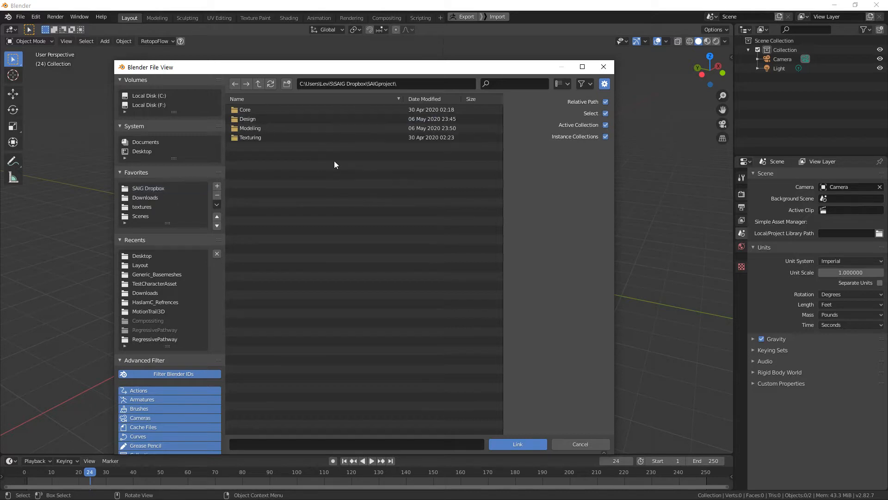
{"action": "double_click", "coordinate": [260, 117]}
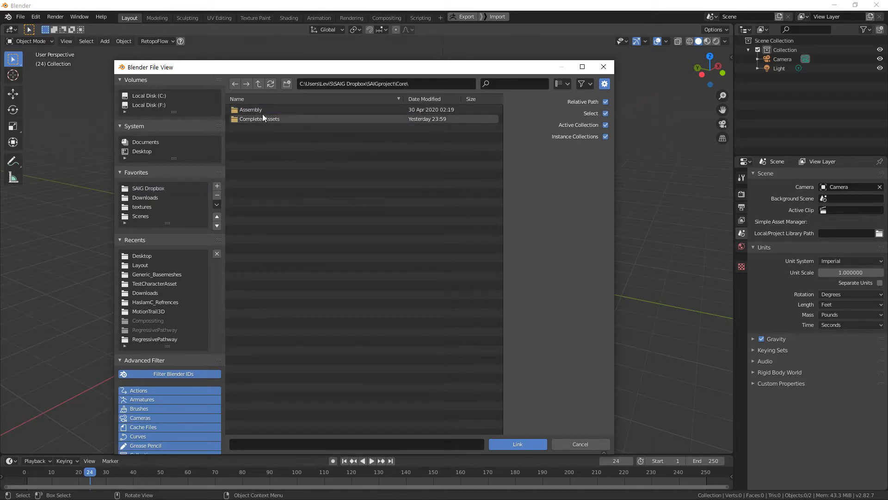
{"action": "double_click", "coordinate": [260, 110]}
{"action": "double_click", "coordinate": [260, 109]}
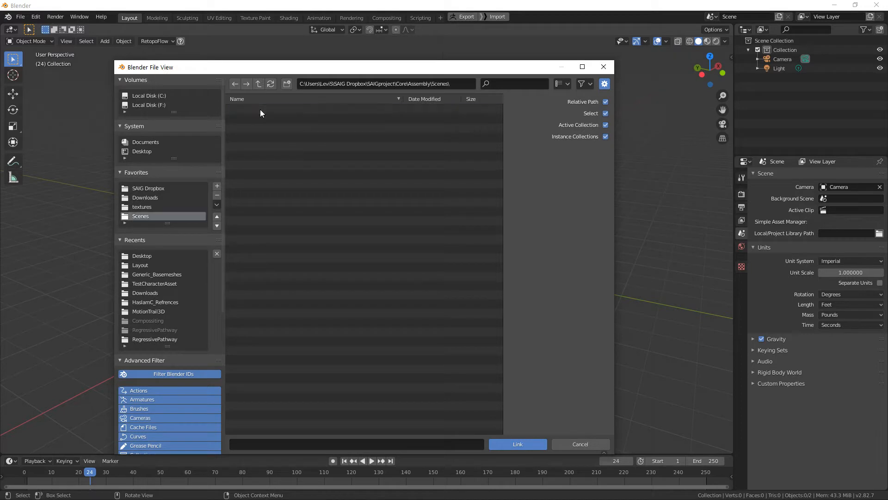
{"action": "double_click", "coordinate": [263, 119]}
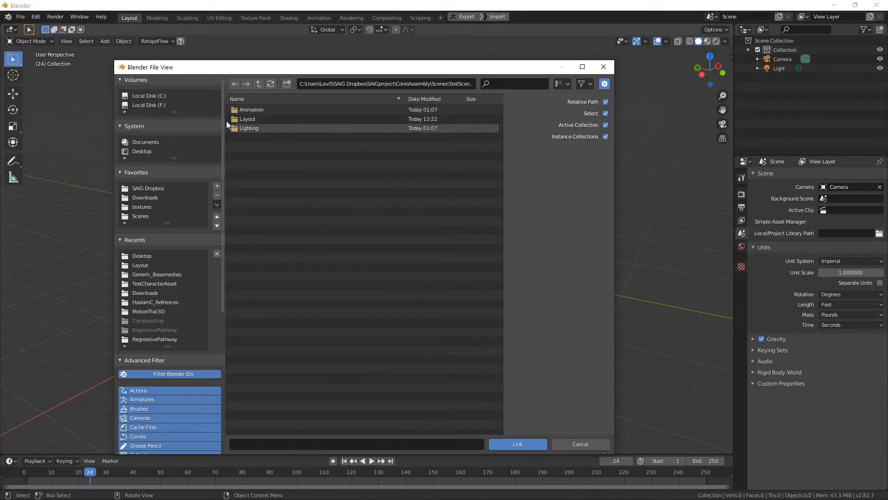
{"action": "left_click", "coordinate": [253, 119]}
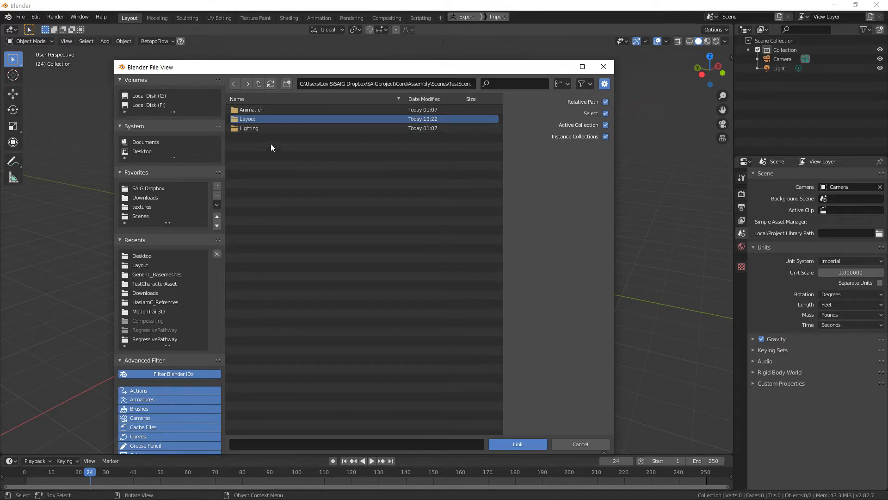
{"action": "double_click", "coordinate": [257, 119]}
Link the *Blockout collection from the MenOLett bunker test scene file into the current scene
{"action": "left_click", "coordinate": [277, 112]}
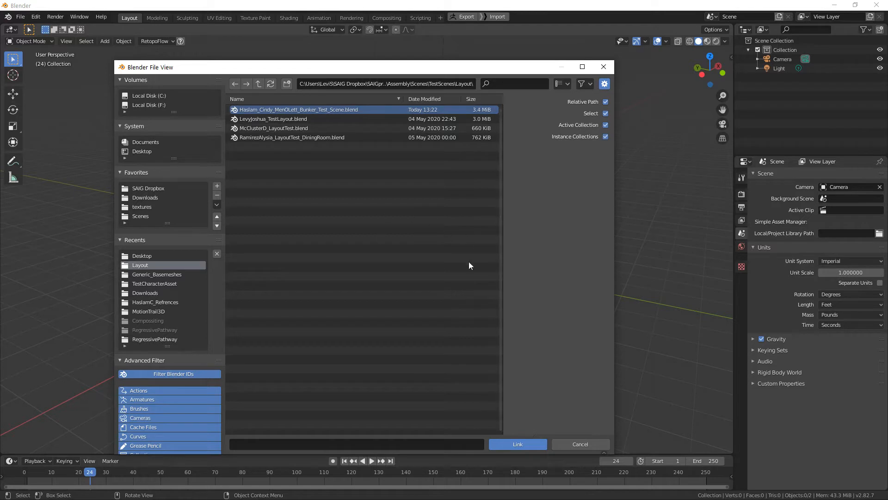
{"action": "left_click", "coordinate": [532, 443]}
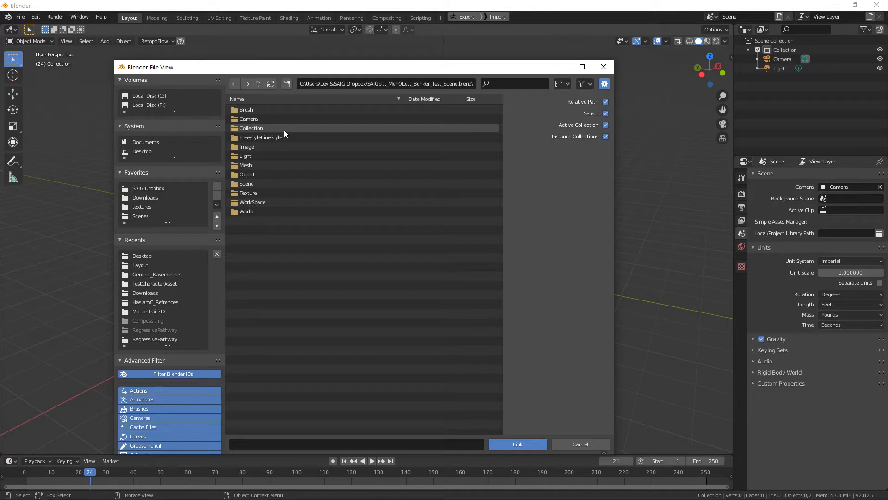
{"action": "left_click", "coordinate": [262, 83]}
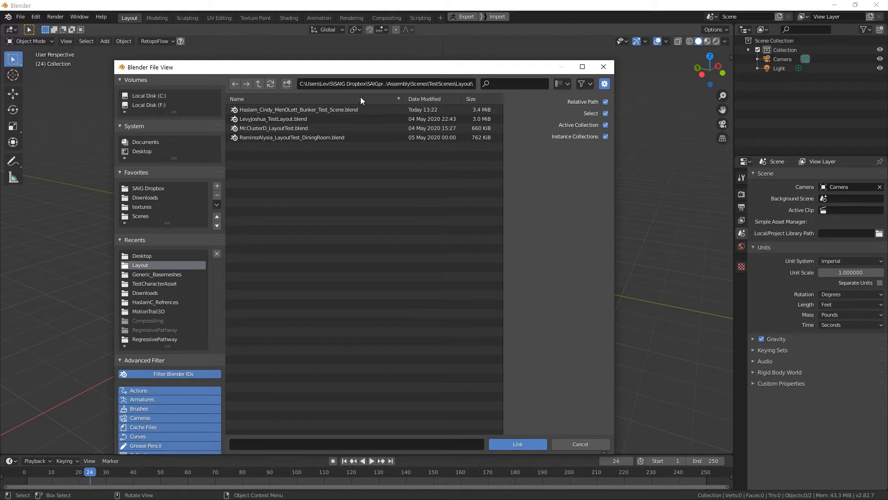
{"action": "double_click", "coordinate": [343, 109]}
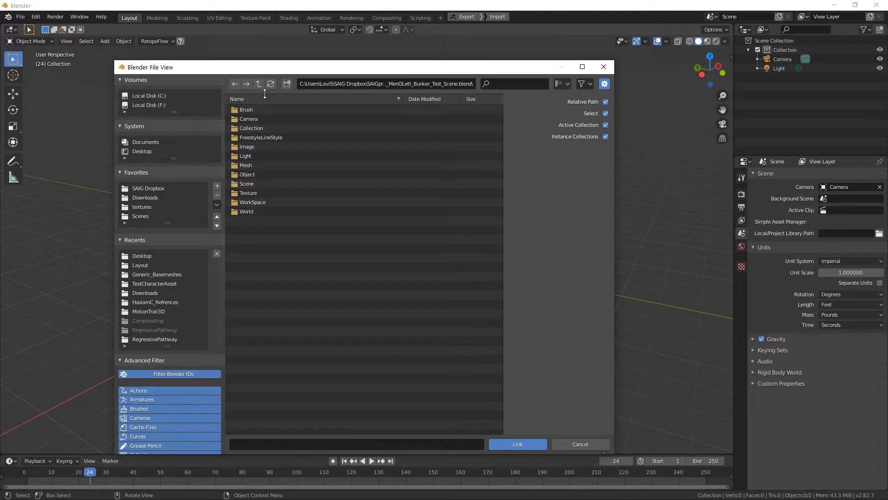
{"action": "double_click", "coordinate": [259, 128]}
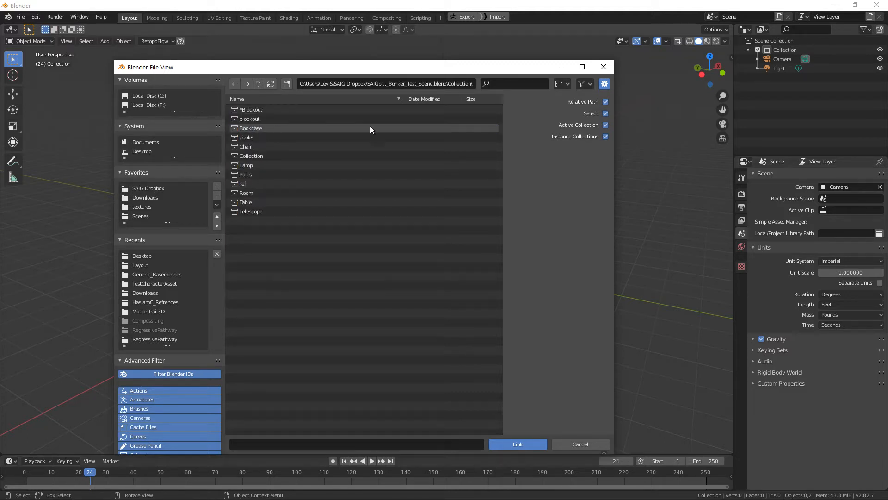
{"action": "left_click", "coordinate": [265, 110]}
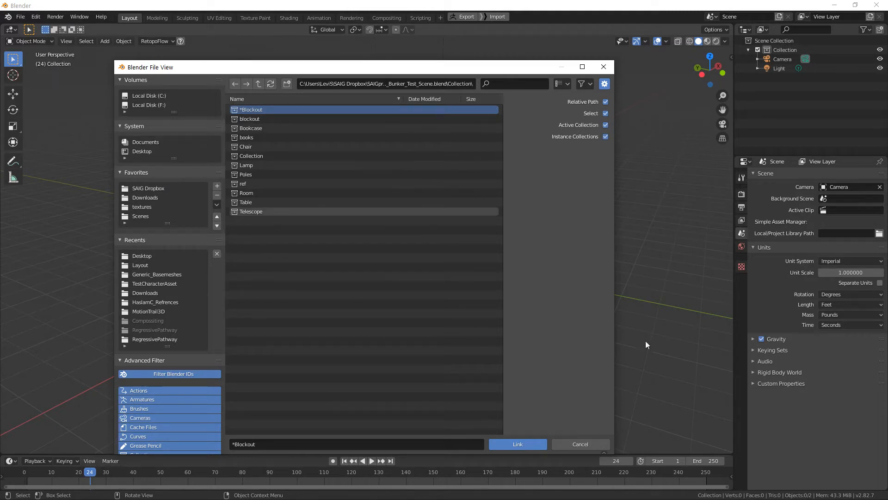
{"action": "left_click", "coordinate": [515, 446]}
Try to move the linked *Blockout collection as a single object
{"action": "middle_click_drag", "start_coordinate": [355, 269], "coordinate": [471, 225]}
{"action": "left_click", "coordinate": [443, 209]}
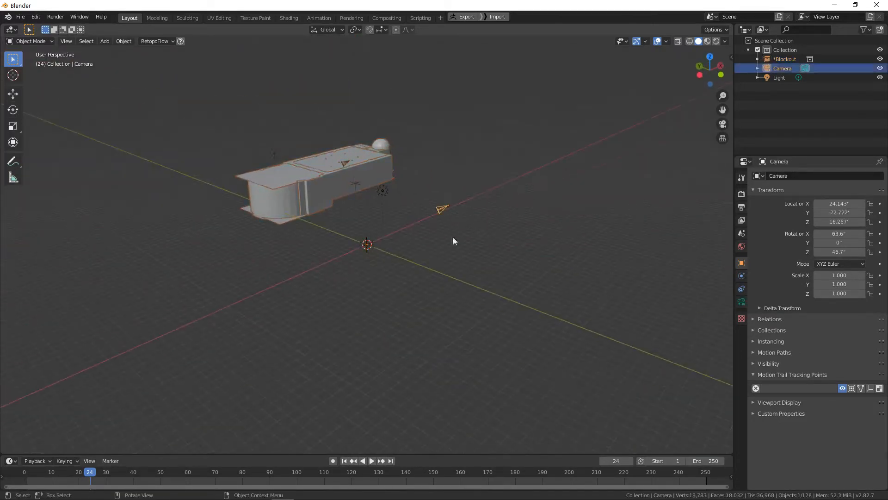
{"action": "middle_click_drag", "start_coordinate": [405, 203], "coordinate": [437, 159]}
{"action": "left_click", "coordinate": [481, 151]}
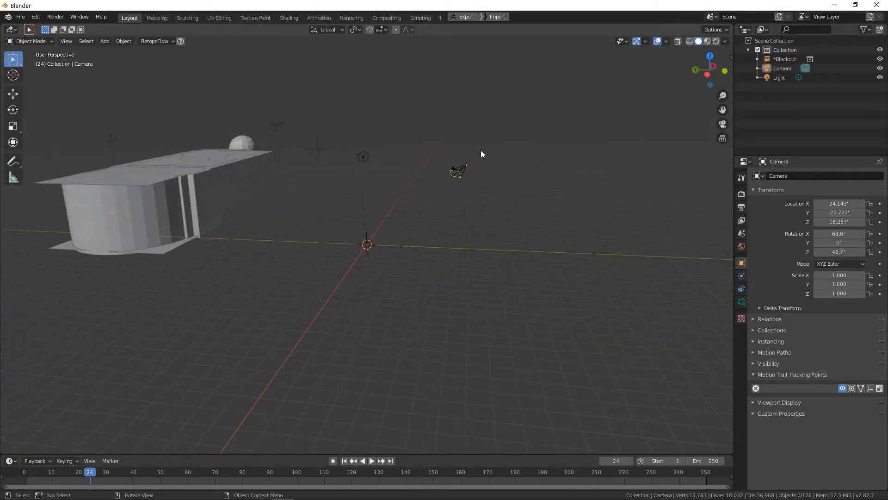
{"action": "middle_click_drag", "start_coordinate": [344, 172], "coordinate": [494, 194]}
{"action": "left_click", "coordinate": [304, 177]}
{"action": "middle_click_drag", "start_coordinate": [304, 177], "coordinate": [418, 207]}
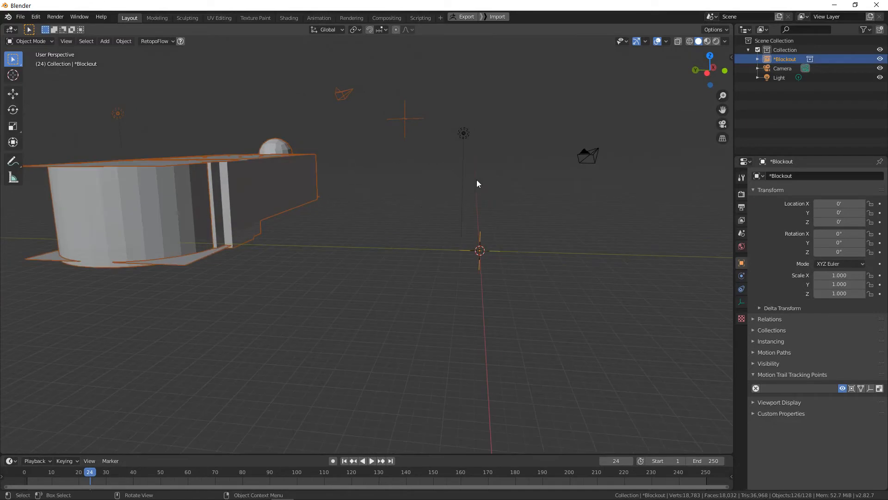
{"action": "key", "text": "g"}
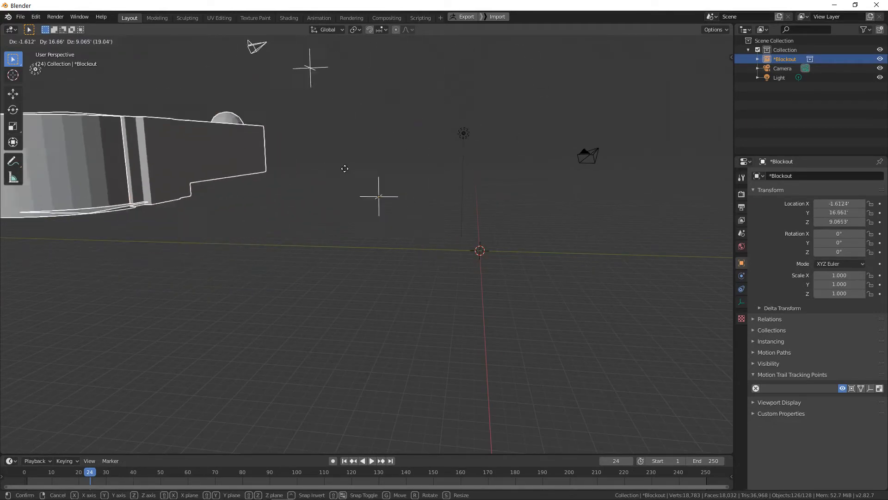
{"action": "right_click", "coordinate": [467, 216]}
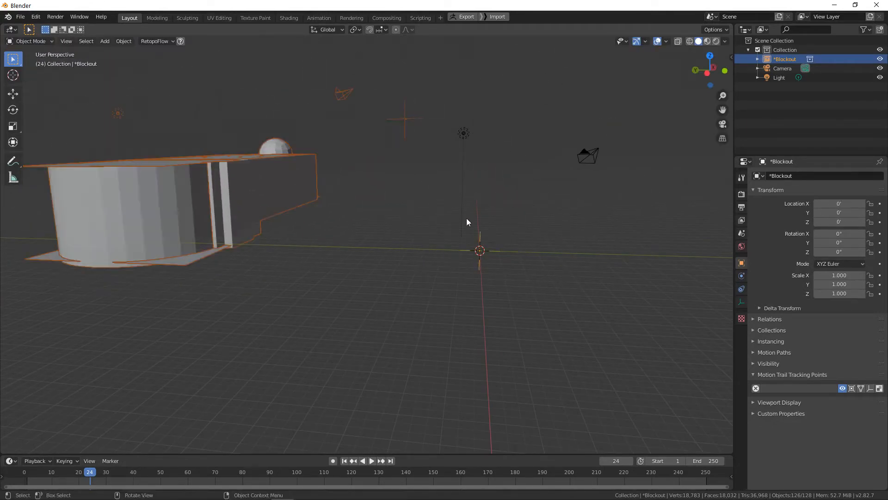
{"action": "key", "text": "g"}
{"action": "right_click", "coordinate": [524, 201]}
Examine the linked blockout from outside and inside, including its walls, rooms and furniture
{"action": "middle_click_drag", "start_coordinate": [453, 163], "coordinate": [485, 162]}
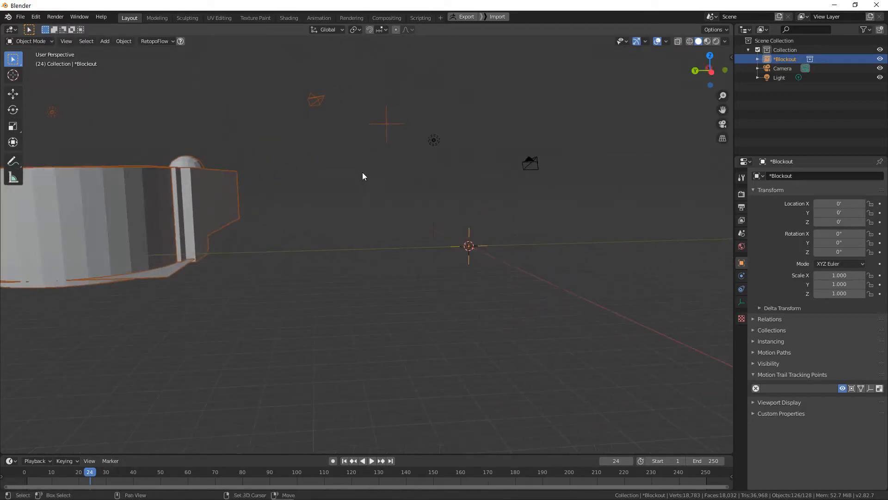
{"action": "middle_click_drag", "start_coordinate": [268, 185], "coordinate": [650, 167], "text": "shift"}
{"action": "scroll", "coordinate": [410, 229], "scroll_direction": "up", "scroll_amount": 4}
{"action": "scroll", "coordinate": [470, 223], "scroll_direction": "up", "scroll_amount": 4}
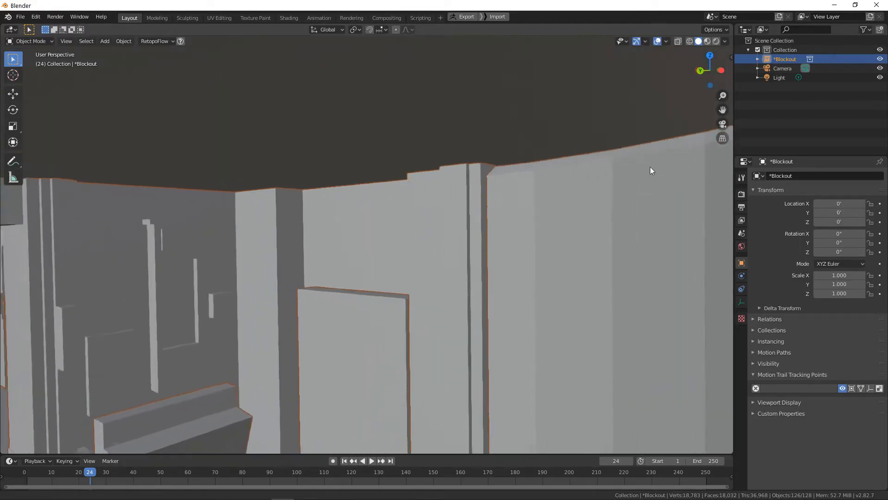
{"action": "scroll", "coordinate": [519, 220], "scroll_direction": "down", "scroll_amount": 4}
{"action": "middle_click_drag", "start_coordinate": [520, 220], "coordinate": [596, 231]}
{"action": "scroll", "coordinate": [511, 223], "scroll_direction": "up", "scroll_amount": 4}
{"action": "scroll", "coordinate": [515, 223], "scroll_direction": "down", "scroll_amount": 5}
{"action": "scroll", "coordinate": [592, 232], "scroll_direction": "down", "scroll_amount": 4}
{"action": "left_click", "coordinate": [572, 236]}
{"action": "middle_click_drag", "start_coordinate": [555, 269], "coordinate": [571, 218], "text": "shift"}
{"action": "scroll", "coordinate": [426, 167], "scroll_direction": "up", "scroll_amount": 3}
{"action": "scroll", "coordinate": [439, 170], "scroll_direction": "up", "scroll_amount": 3}
{"action": "middle_click_drag", "start_coordinate": [439, 169], "coordinate": [491, 172]}
{"action": "middle_click_drag", "start_coordinate": [490, 172], "coordinate": [428, 218], "text": "shift"}
{"action": "scroll", "coordinate": [537, 202], "scroll_direction": "up", "scroll_amount": 4}
{"action": "scroll", "coordinate": [533, 195], "scroll_direction": "down", "scroll_amount": 2}
{"action": "scroll", "coordinate": [509, 202], "scroll_direction": "up", "scroll_amount": 2}
{"action": "scroll", "coordinate": [509, 202], "scroll_direction": "down", "scroll_amount": 5}
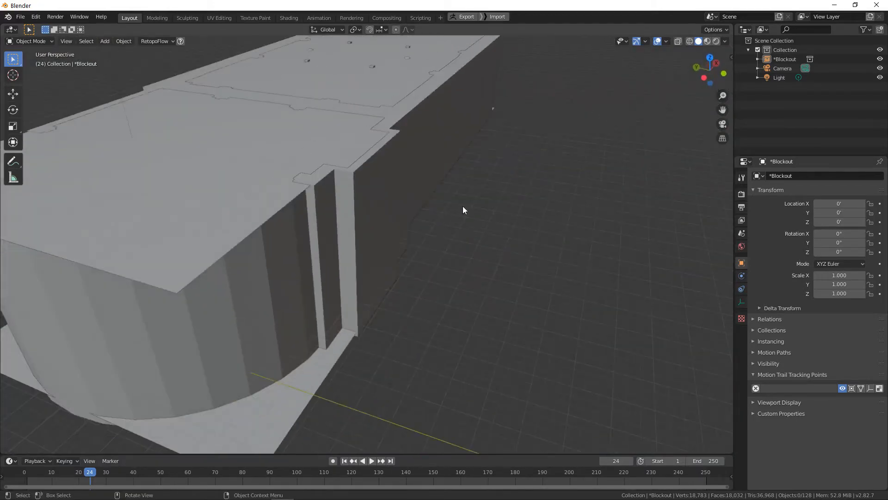
{"action": "scroll", "coordinate": [462, 207], "scroll_direction": "down", "scroll_amount": 4}
{"action": "middle_click_drag", "start_coordinate": [492, 175], "coordinate": [377, 196]}
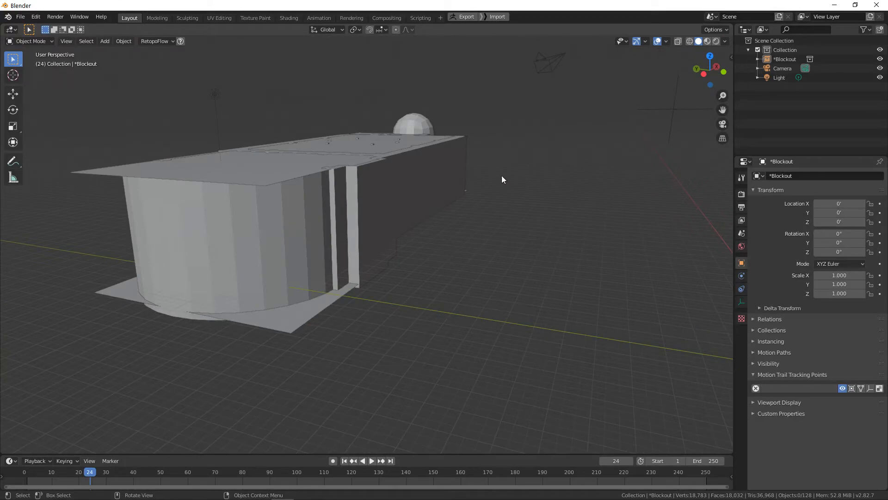
{"action": "scroll", "coordinate": [451, 177], "scroll_direction": "up", "scroll_amount": 6}
{"action": "middle_click_drag", "start_coordinate": [290, 188], "coordinate": [438, 244]}
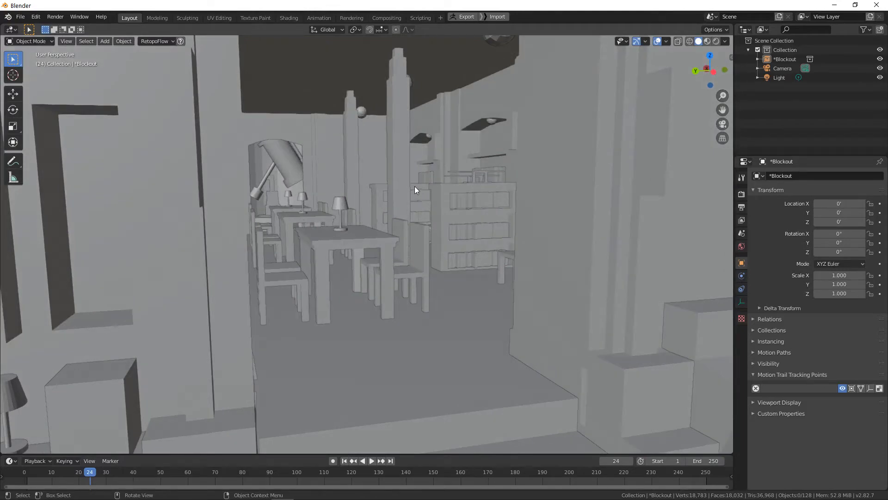
{"action": "middle_click_drag", "start_coordinate": [414, 185], "coordinate": [396, 213]}
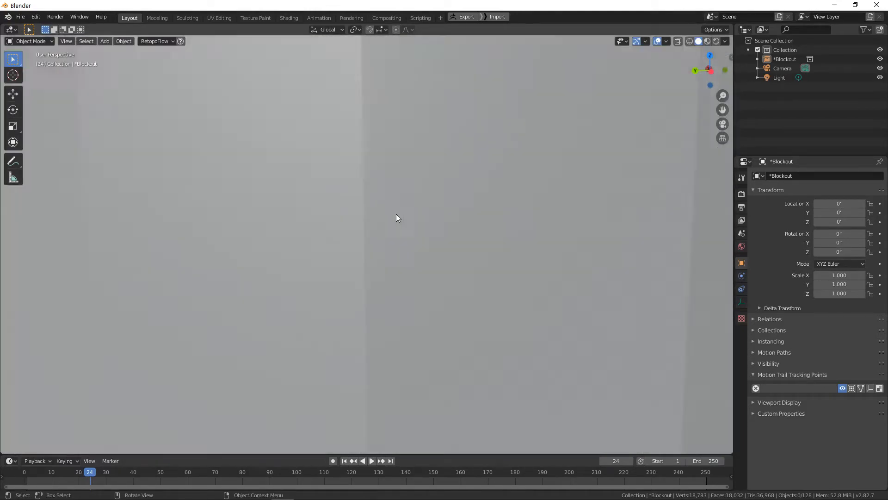
{"action": "scroll", "coordinate": [396, 214], "scroll_direction": "down", "scroll_amount": 9}
Select the linked *Blockout object in the viewport
{"action": "middle_click_drag", "start_coordinate": [475, 264], "coordinate": [412, 225]}
{"action": "left_click", "coordinate": [412, 162]}
{"action": "middle_click_drag", "start_coordinate": [447, 199], "coordinate": [479, 219]}
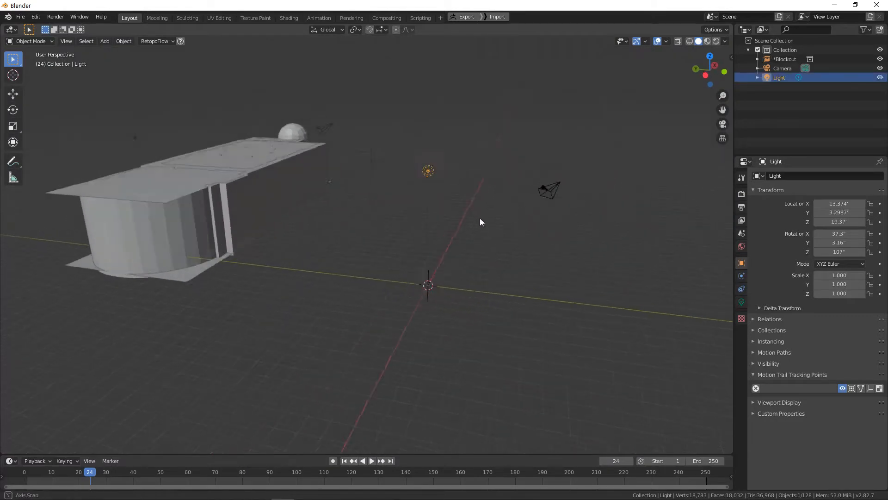
{"action": "left_click", "coordinate": [470, 171]}
{"action": "key", "text": "shift+a"}
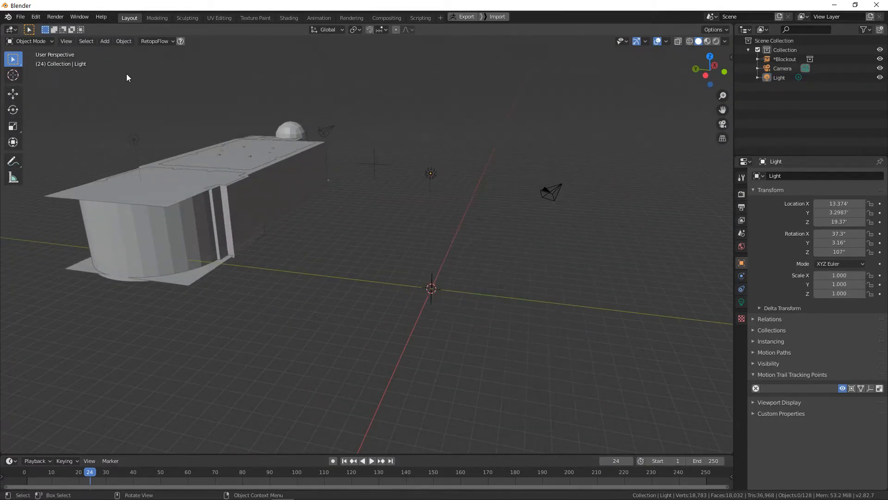
{"action": "left_click", "coordinate": [214, 185]}
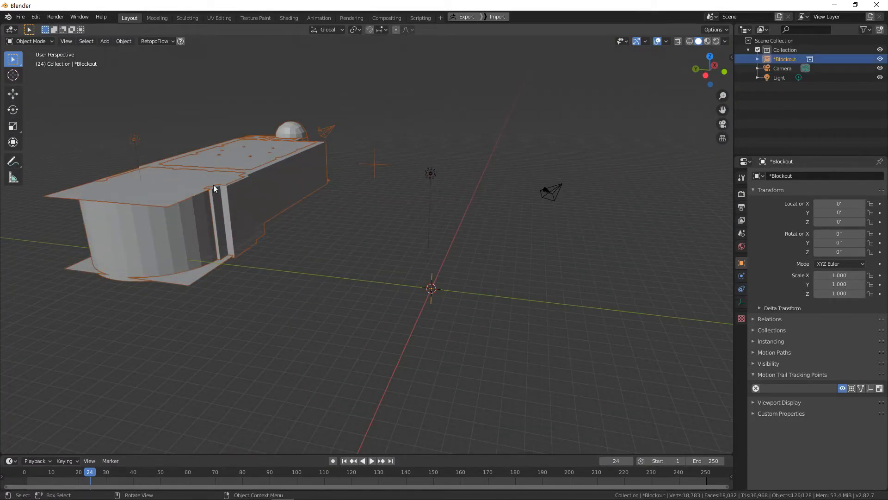
{"action": "middle_click_drag", "start_coordinate": [258, 212], "coordinate": [305, 178]}
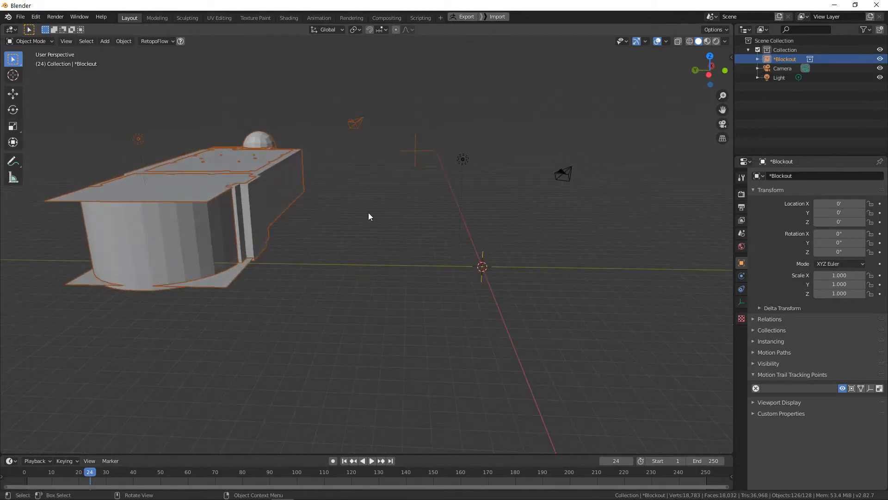
{"action": "middle_click_drag", "start_coordinate": [368, 212], "coordinate": [353, 212], "text": "shift"}
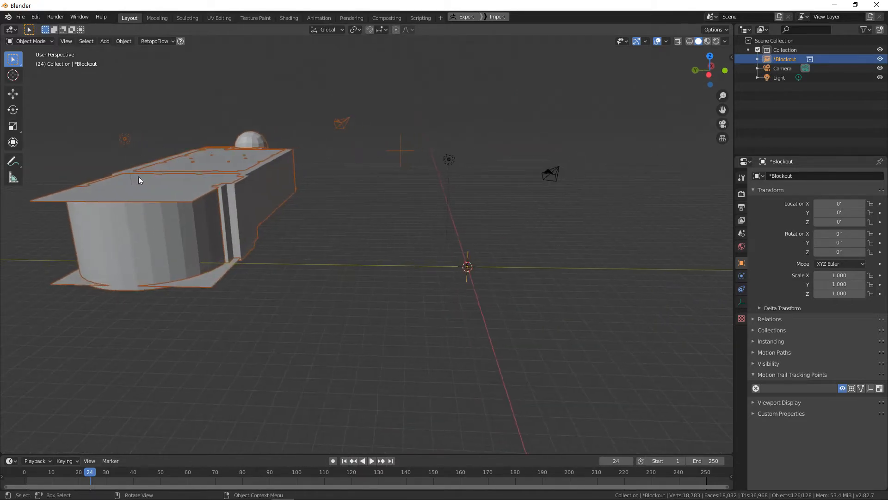
Start another collection link and browse the shared SAIG Dropbox project to Core/CompletedAssets/TestCharacterAsset
{"action": "left_click", "coordinate": [20, 17]}
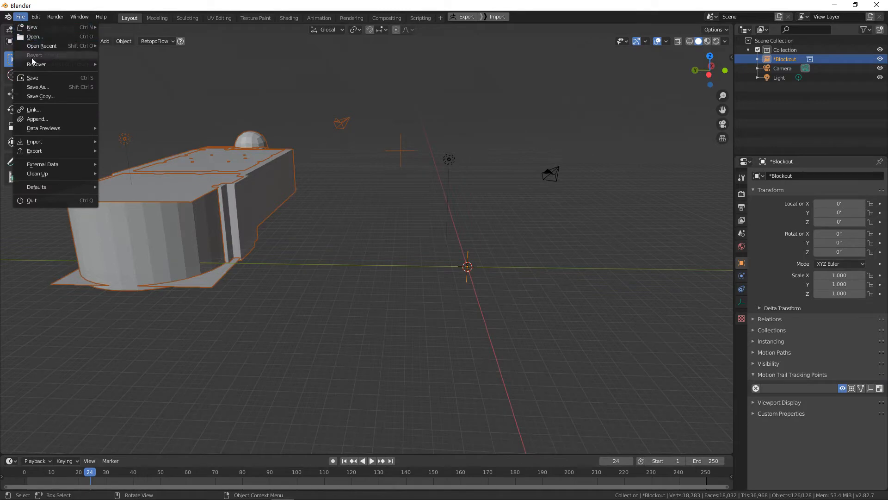
{"action": "key", "text": "Escape"}
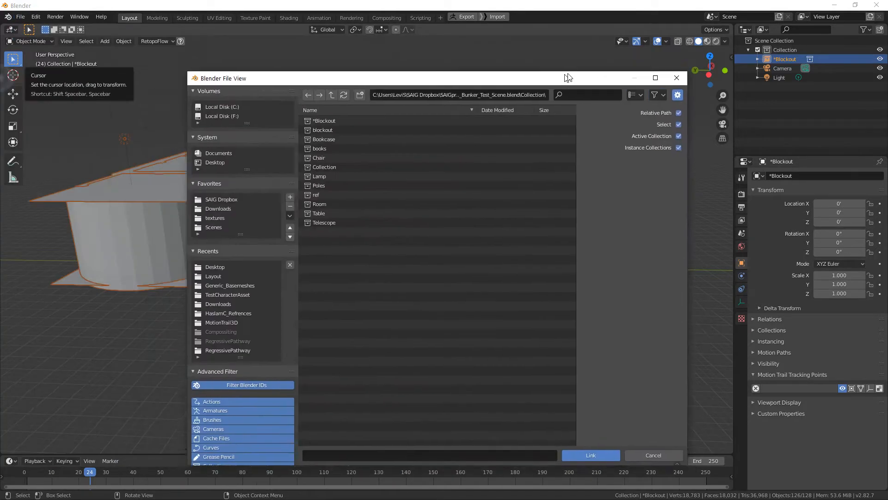
{"action": "left_click_drag", "start_coordinate": [567, 79], "coordinate": [602, 63]}
{"action": "left_click", "coordinate": [369, 81]}
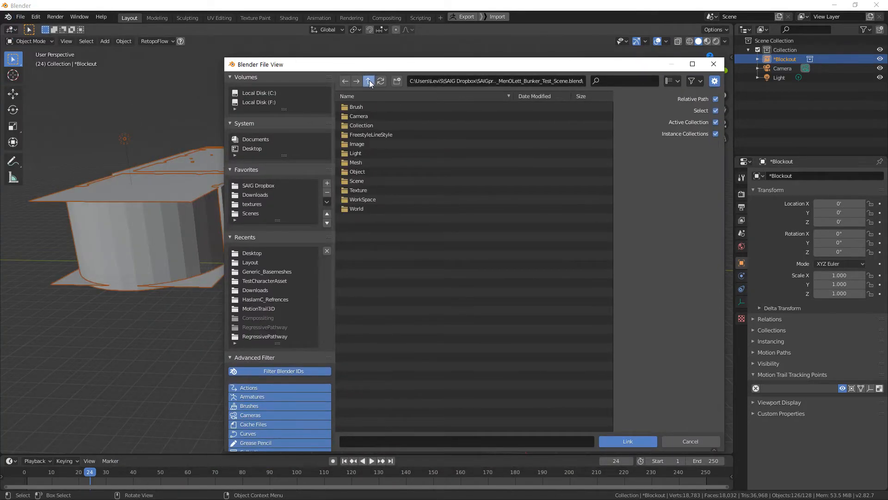
{"action": "left_click", "coordinate": [368, 81]}
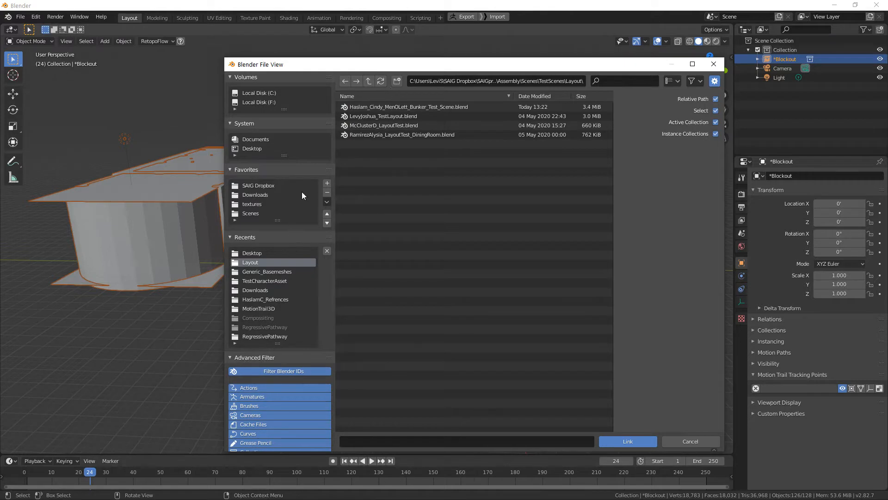
{"action": "left_click", "coordinate": [252, 213]}
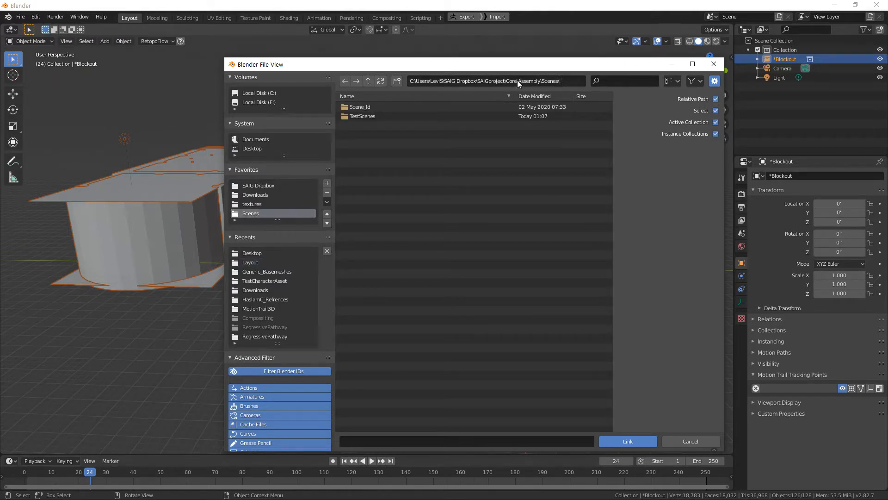
{"action": "left_click", "coordinate": [258, 186]}
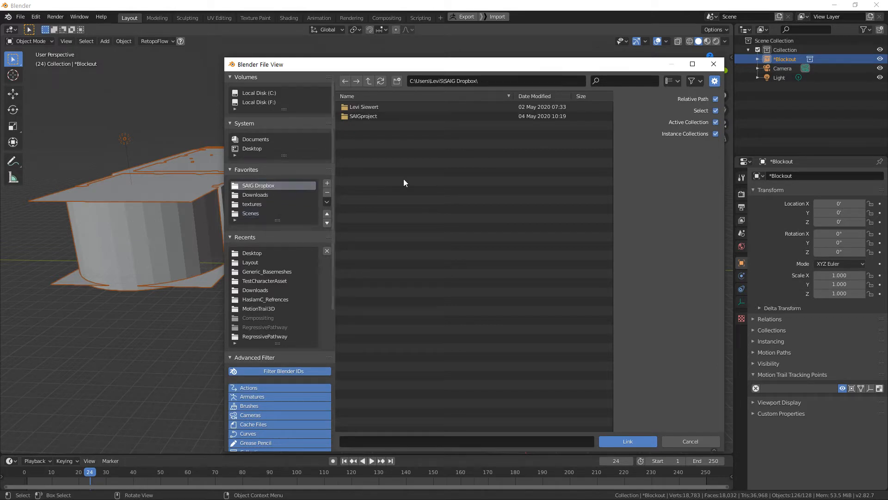
{"action": "double_click", "coordinate": [384, 119]}
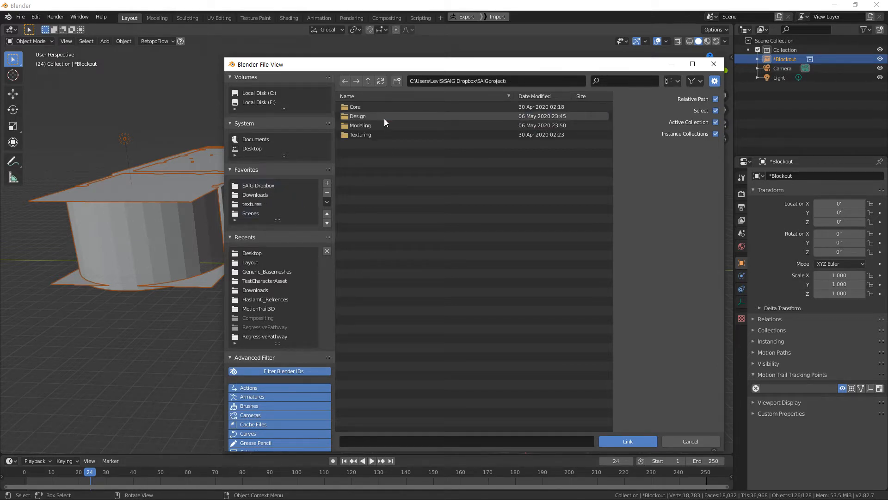
{"action": "double_click", "coordinate": [407, 110]}
{"action": "double_click", "coordinate": [407, 112]}
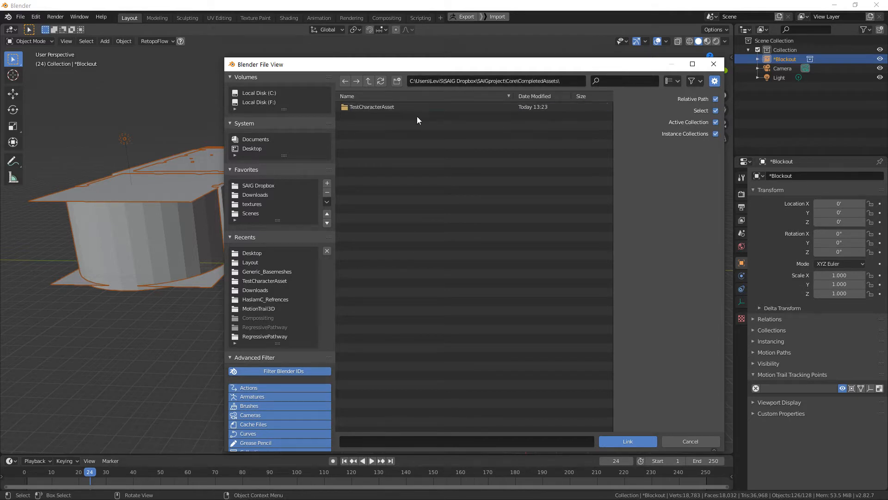
{"action": "double_click", "coordinate": [405, 110]}
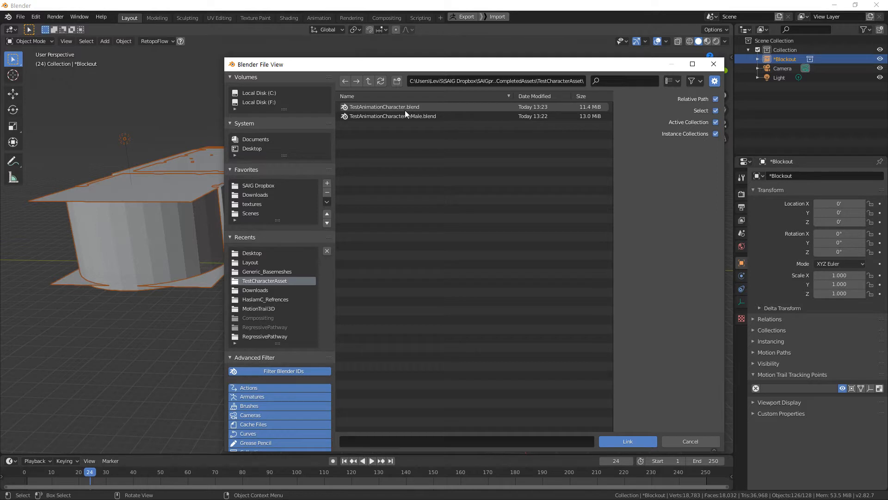
Link the TestAnimCharacterFemale collection from TestAnimationCharacterFeMale.blend into the scene
{"action": "left_click", "coordinate": [434, 116]}
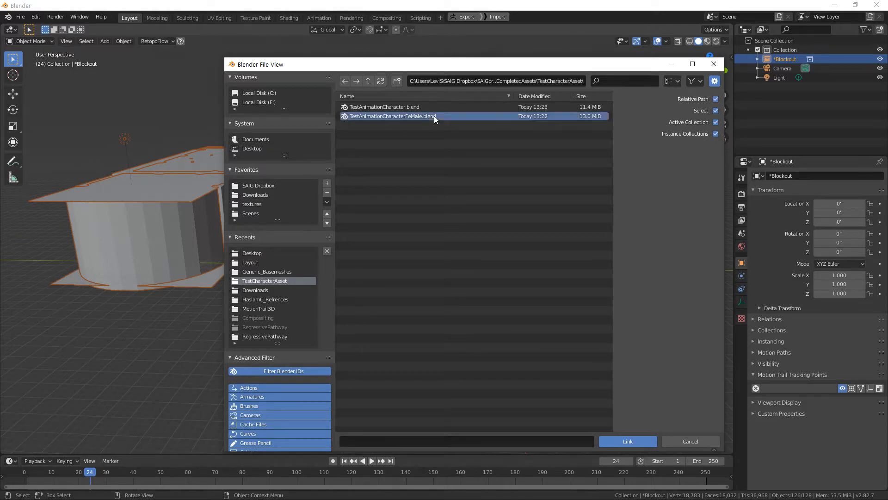
{"action": "left_click", "coordinate": [635, 439]}
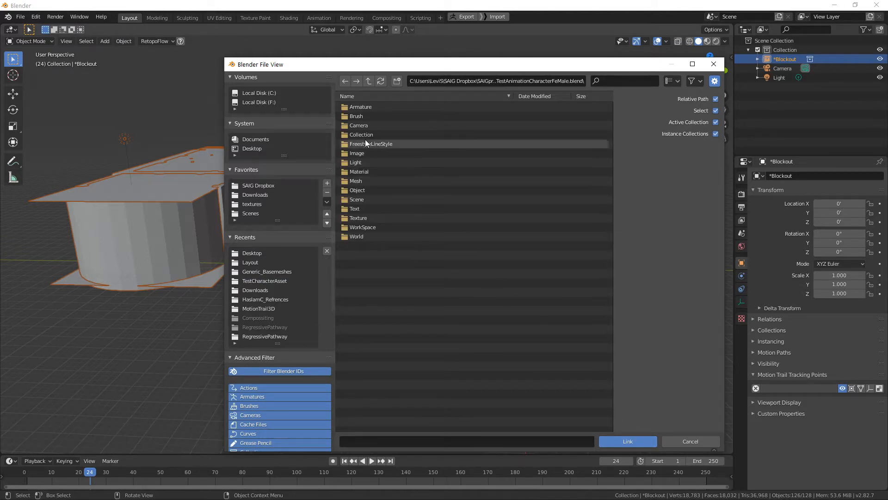
{"action": "key", "text": "BackSpace"}
{"action": "double_click", "coordinate": [386, 117]}
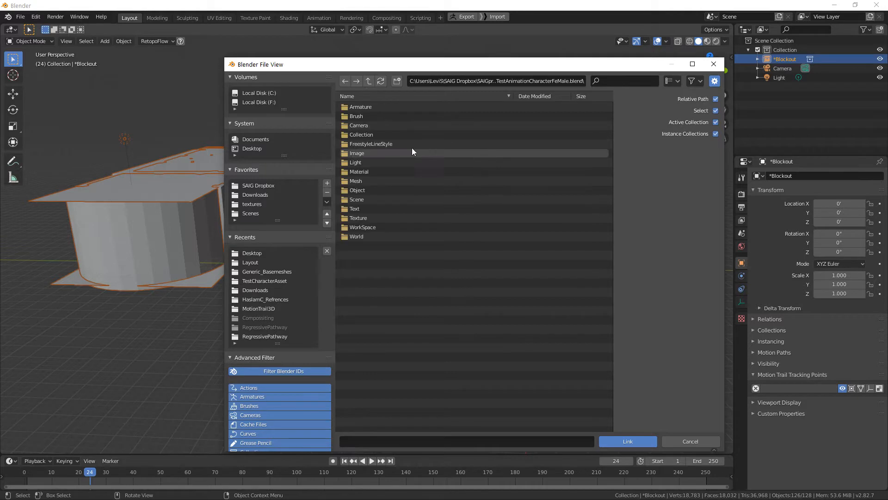
{"action": "double_click", "coordinate": [381, 136]}
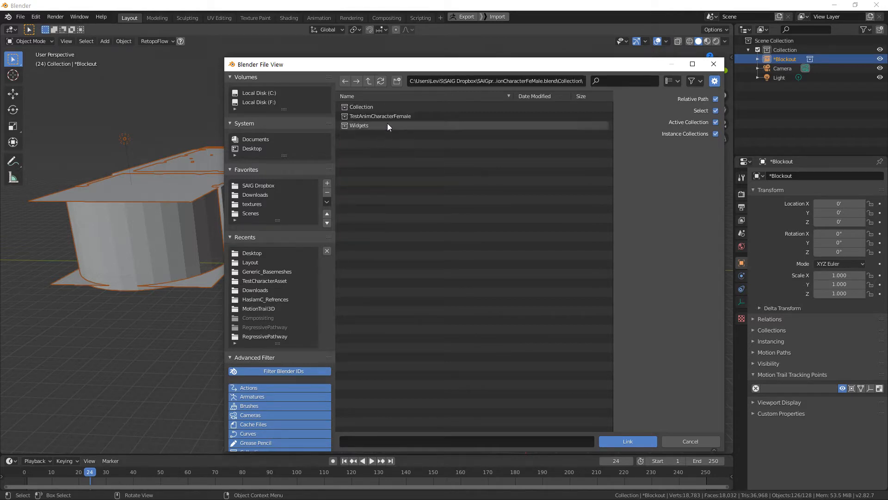
{"action": "left_click", "coordinate": [375, 116]}
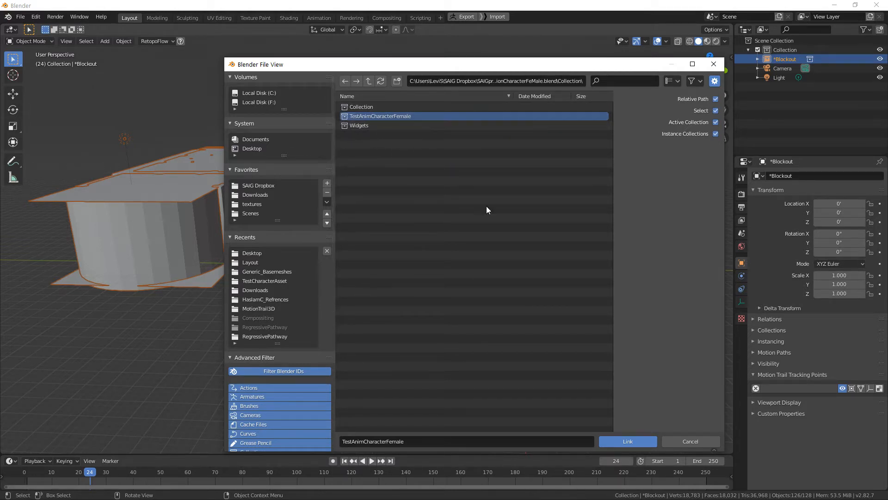
{"action": "left_click", "coordinate": [616, 443]}
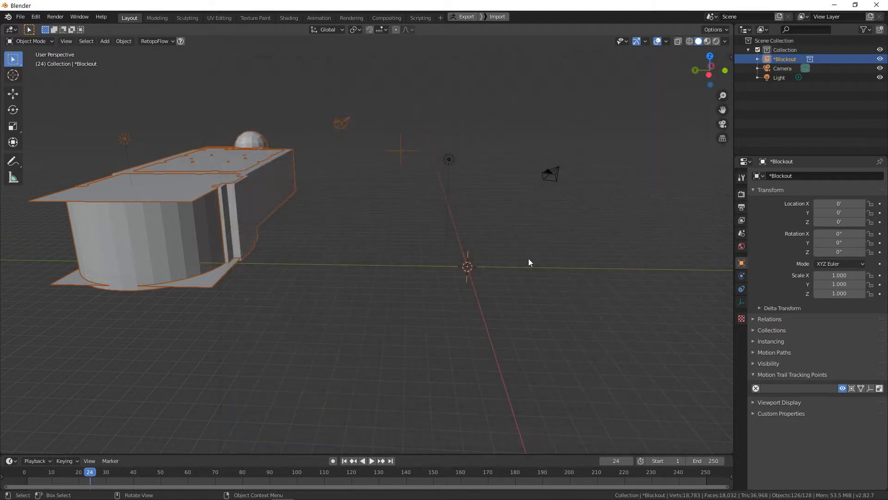
Try to move the linked TestAnimCharacterFemale character freely as a single object
{"action": "middle_click_drag", "start_coordinate": [559, 260], "coordinate": [422, 218], "text": "shift"}
{"action": "scroll", "coordinate": [304, 235], "scroll_direction": "up", "scroll_amount": 4}
{"action": "key", "text": "KP_Decimal"}
{"action": "key", "text": "KP_Decimal"}
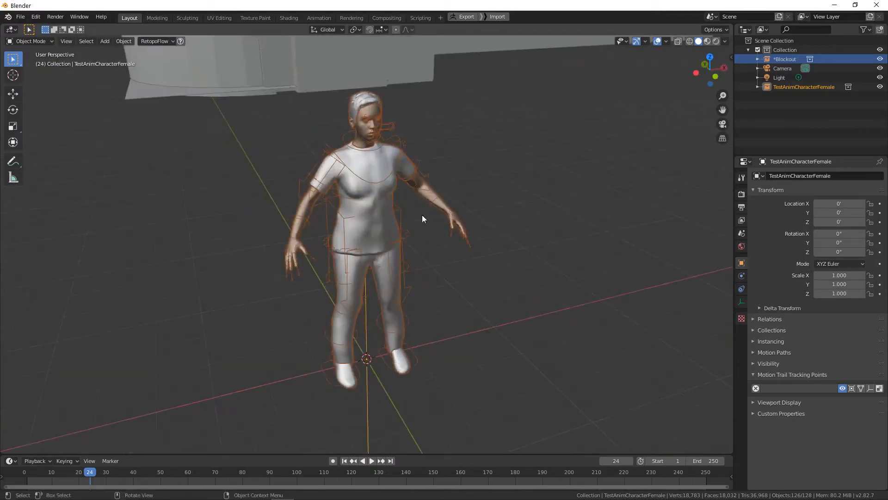
{"action": "left_click", "coordinate": [426, 180]}
{"action": "key", "text": "g"}
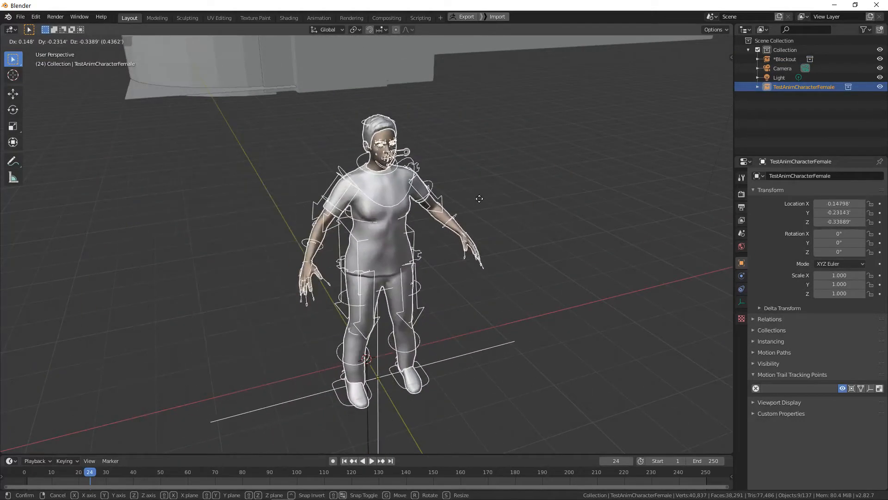
{"action": "right_click", "coordinate": [478, 204]}
{"action": "key", "text": "g"}
{"action": "middle_click_drag", "start_coordinate": [471, 260], "coordinate": [481, 218]}
{"action": "right_click", "coordinate": [452, 252]}
{"action": "key", "text": "g"}
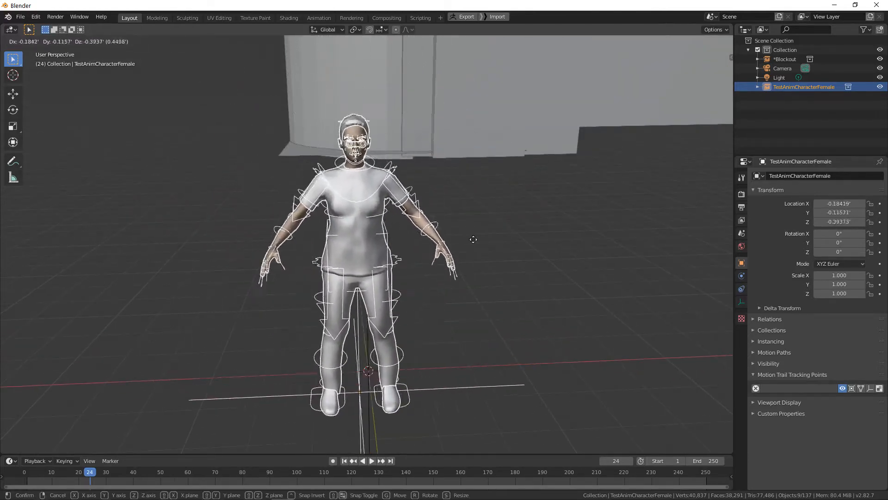
{"action": "right_click", "coordinate": [476, 239]}
Try to move the linked female character along the global X axis
{"action": "scroll", "coordinate": [439, 255], "scroll_direction": "up", "scroll_amount": 2}
{"action": "middle_click_drag", "start_coordinate": [439, 255], "coordinate": [464, 289]}
{"action": "key", "text": "g"}
{"action": "key", "text": "x"}
{"action": "key", "text": "Escape"}
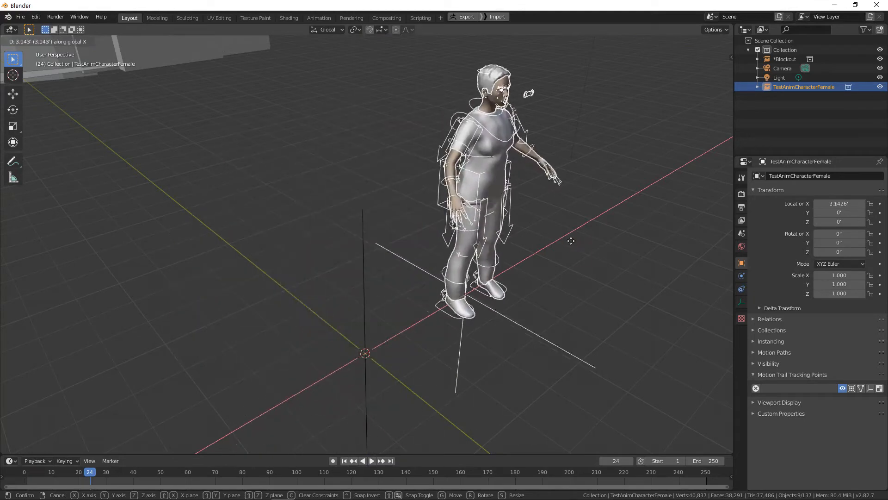
Examine the linked female character and the rig controls around its body from several angles and distances
{"action": "middle_click_drag", "start_coordinate": [327, 255], "coordinate": [405, 298]}
{"action": "scroll", "coordinate": [434, 307], "scroll_direction": "up", "scroll_amount": 6}
{"action": "scroll", "coordinate": [460, 293], "scroll_direction": "down", "scroll_amount": 5}
{"action": "scroll", "coordinate": [460, 305], "scroll_direction": "up", "scroll_amount": 5}
{"action": "scroll", "coordinate": [456, 291], "scroll_direction": "down", "scroll_amount": 5}
{"action": "scroll", "coordinate": [392, 293], "scroll_direction": "up", "scroll_amount": 5}
{"action": "scroll", "coordinate": [402, 272], "scroll_direction": "up", "scroll_amount": 3}
{"action": "scroll", "coordinate": [386, 270], "scroll_direction": "down", "scroll_amount": 4}
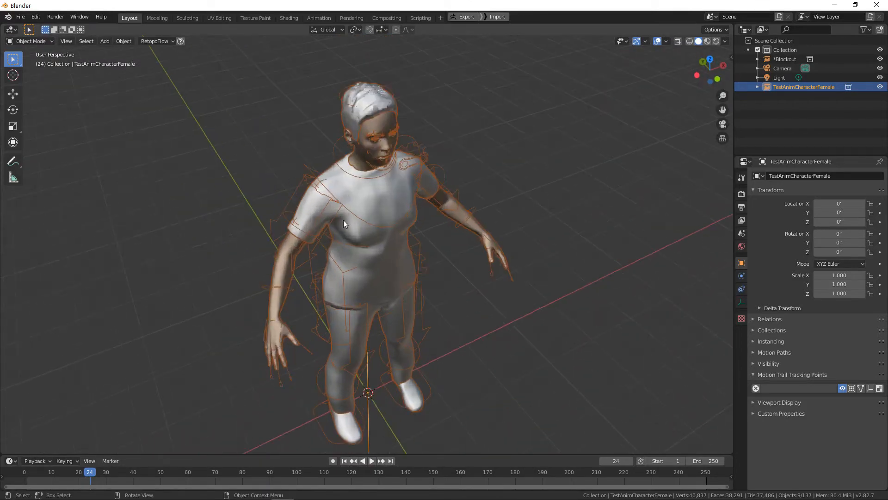
{"action": "middle_click_drag", "start_coordinate": [343, 221], "coordinate": [359, 181]}
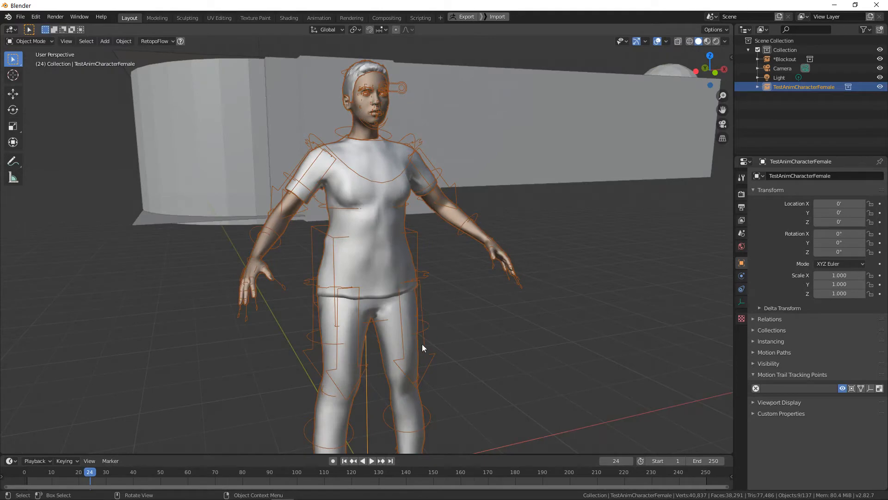
{"action": "mouse_move", "coordinate": [455, 294]}
{"action": "middle_mouse_down"}
{"action": "mouse_move", "coordinate": [428, 258]}
{"action": "mouse_move", "coordinate": [432, 322]}
{"action": "mouse_move", "coordinate": [428, 258]}
{"action": "mouse_move", "coordinate": [425, 306]}
{"action": "mouse_move", "coordinate": [466, 293]}
{"action": "mouse_move", "coordinate": [450, 299]}
{"action": "middle_mouse_up"}
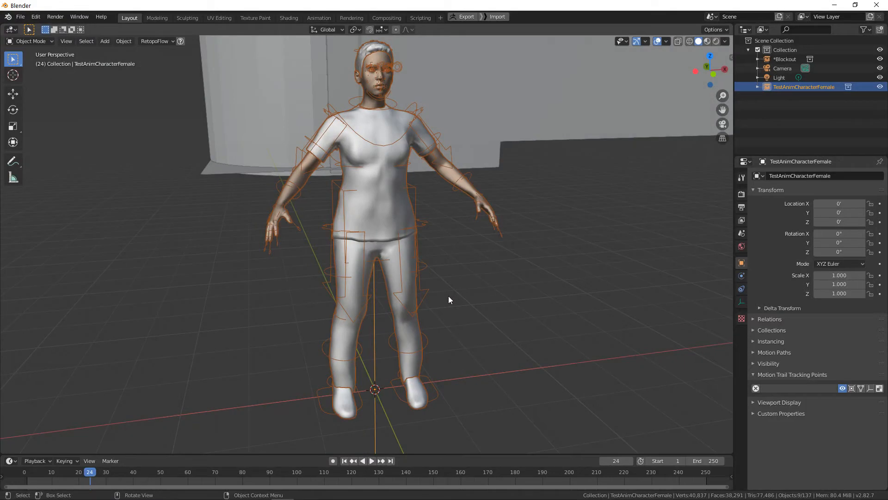
{"action": "scroll", "coordinate": [424, 254], "scroll_direction": "up", "scroll_amount": 3}
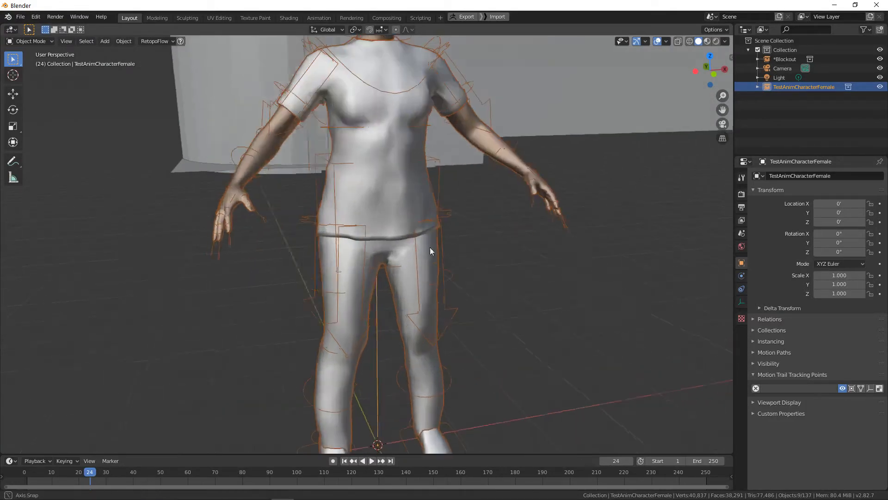
{"action": "middle_click_drag", "start_coordinate": [430, 249], "coordinate": [447, 251]}
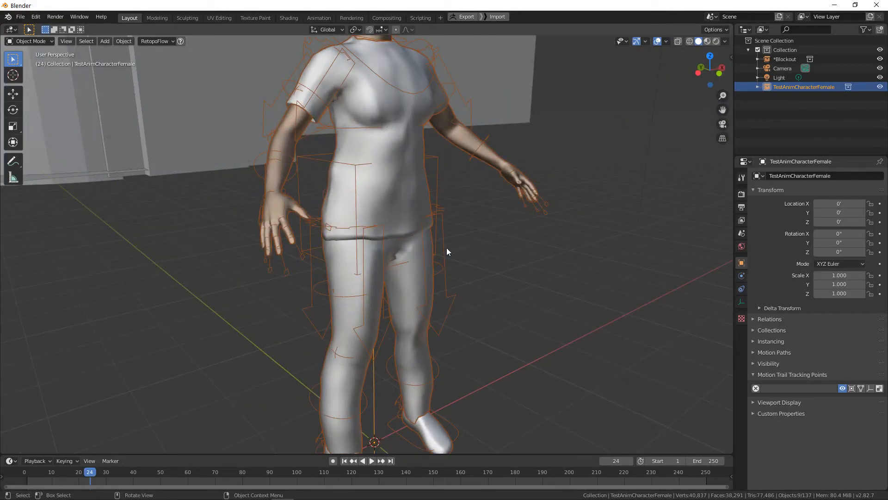
{"action": "scroll", "coordinate": [447, 251], "scroll_direction": "down", "scroll_amount": 4}
{"action": "middle_click_drag", "start_coordinate": [446, 251], "coordinate": [435, 293]}
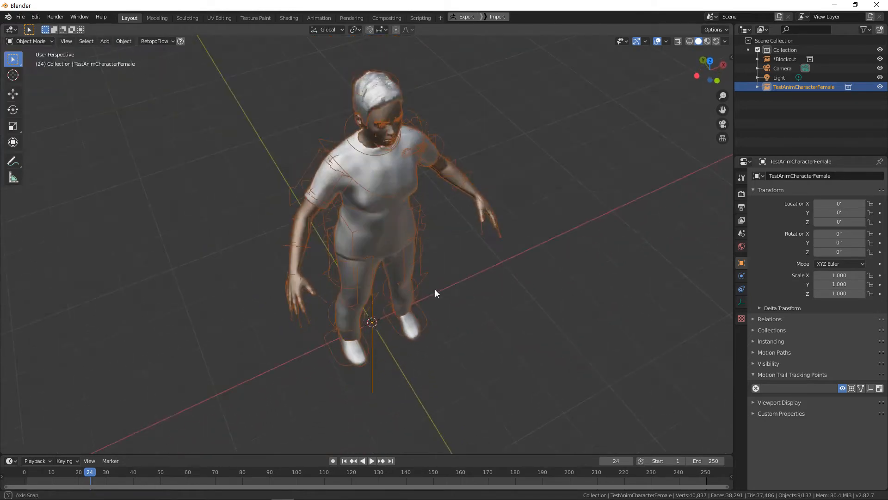
{"action": "scroll", "coordinate": [435, 288], "scroll_direction": "up", "scroll_amount": 2}
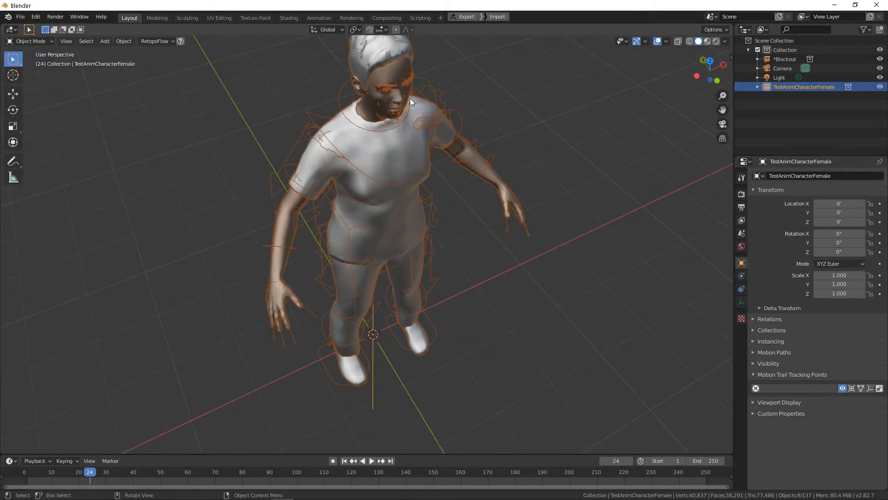
{"action": "middle_click_drag", "start_coordinate": [433, 220], "coordinate": [457, 188]}
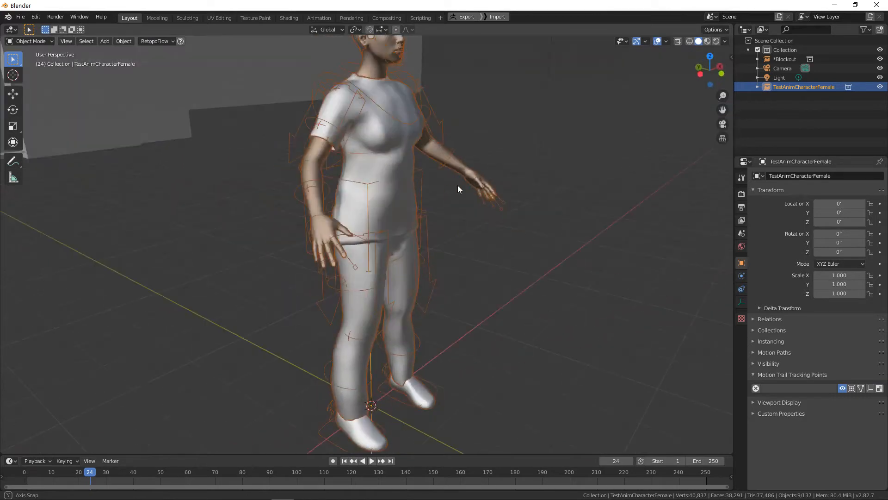
Make a proxy of the FemaleCharacter armature from the linked TestAnimCharacterFemale collection
{"action": "left_click", "coordinate": [123, 42]}
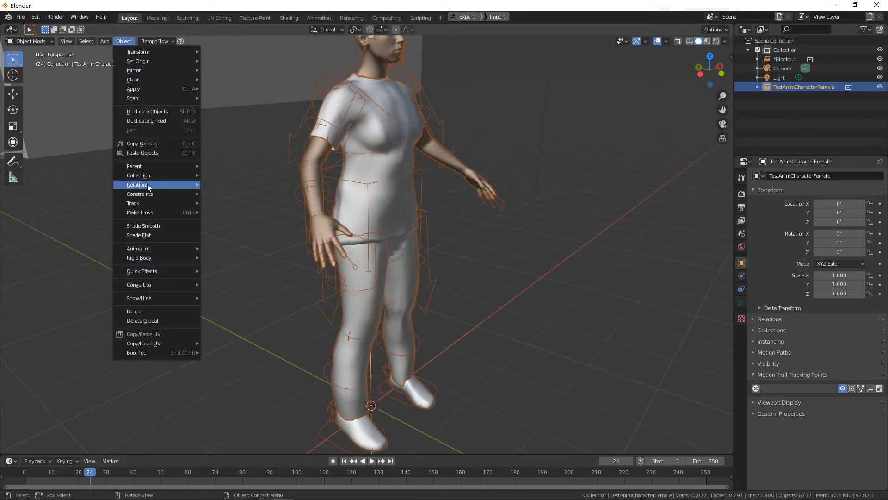
{"action": "mouse_move", "coordinate": [142, 186]}
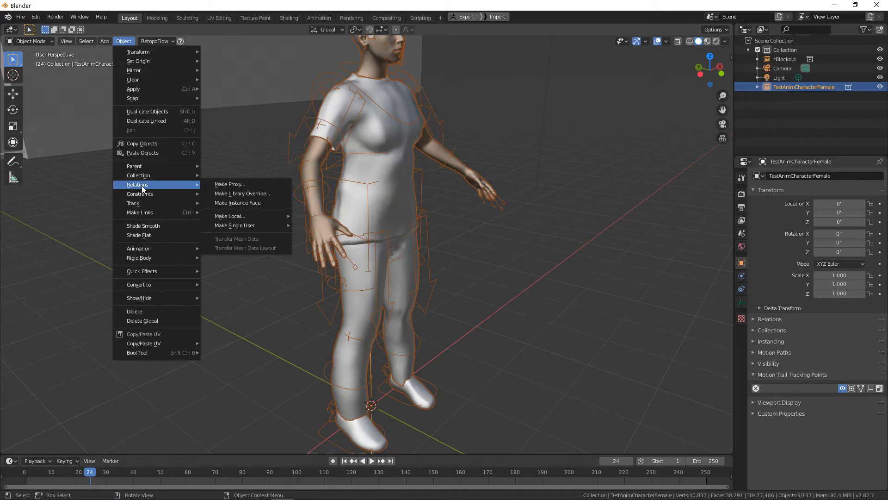
{"action": "left_click", "coordinate": [253, 184]}
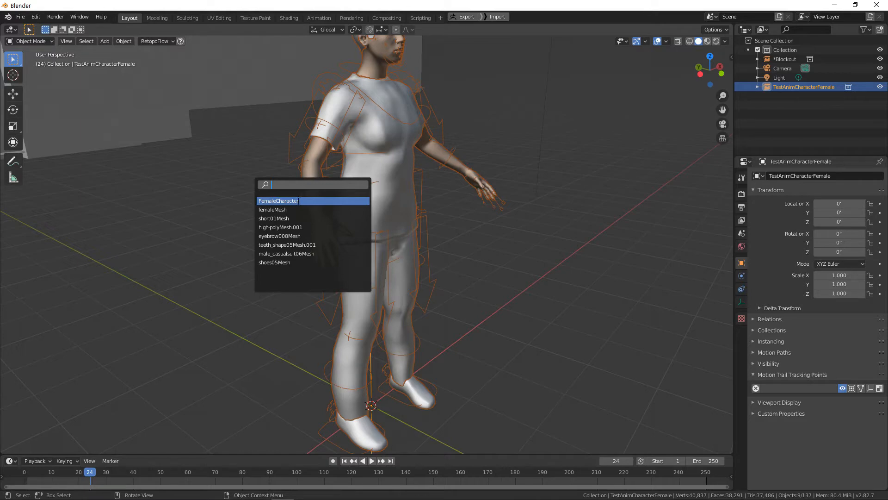
{"action": "left_click", "coordinate": [297, 201]}
Try to move the linked TestAnimCharacterFemale collection on its own, separately from its new proxy armature
{"action": "middle_click_drag", "start_coordinate": [420, 163], "coordinate": [481, 140]}
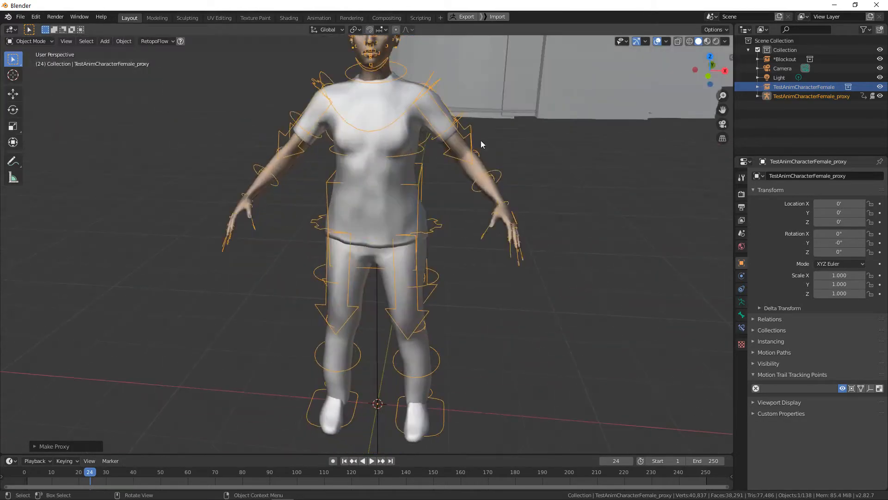
{"action": "left_click", "coordinate": [472, 135]}
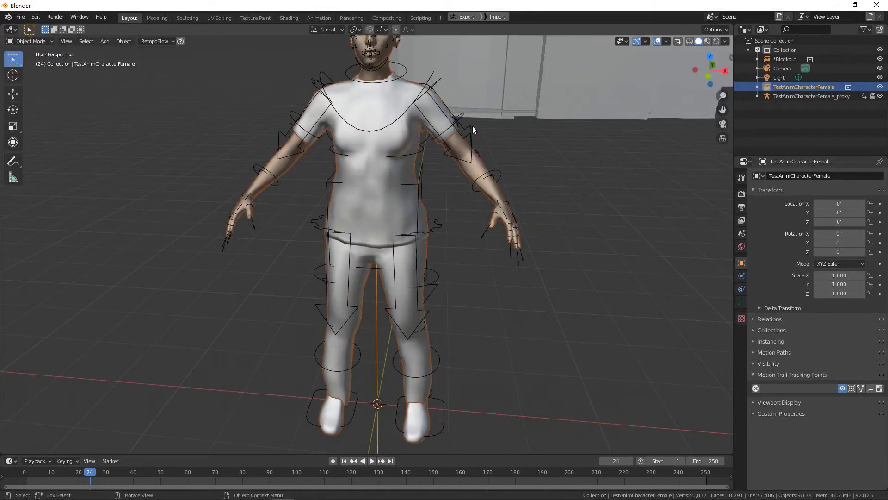
{"action": "scroll", "coordinate": [472, 130], "scroll_direction": "down", "scroll_amount": 4}
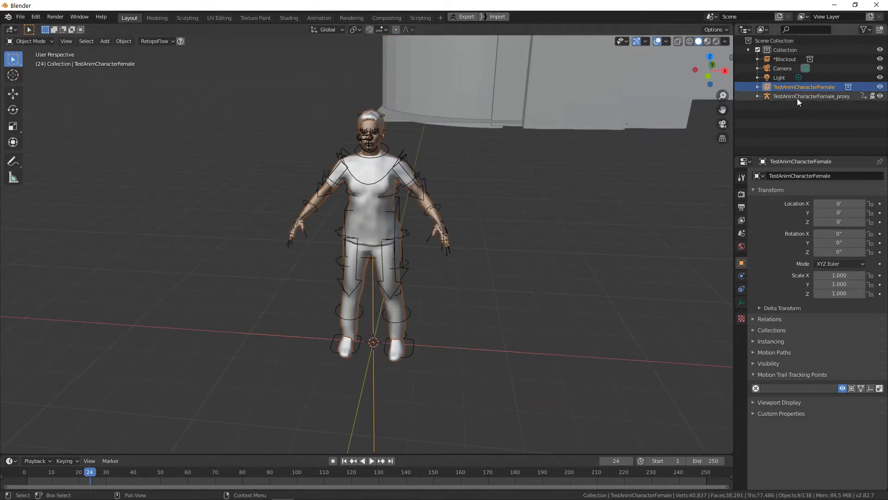
{"action": "scroll", "coordinate": [449, 143], "scroll_direction": "up", "scroll_amount": 5}
{"action": "left_click", "coordinate": [493, 112]}
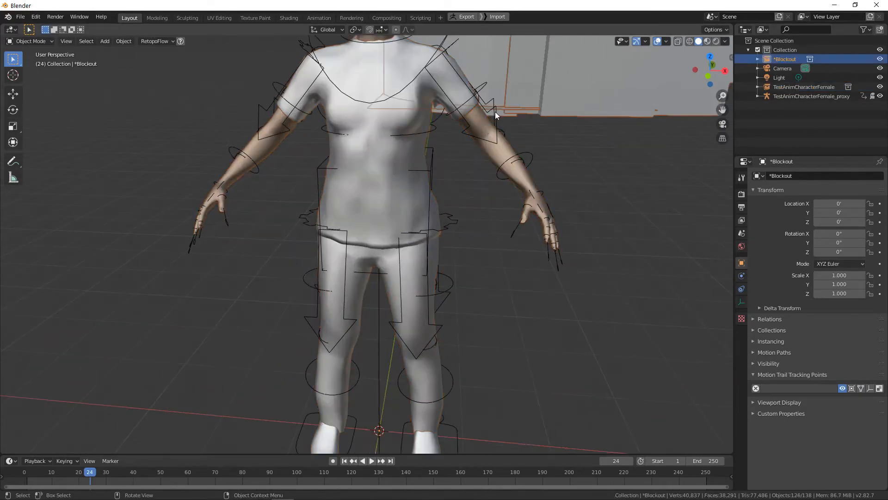
{"action": "left_click", "coordinate": [497, 114]}
{"action": "middle_click_drag", "start_coordinate": [498, 115], "coordinate": [502, 135]}
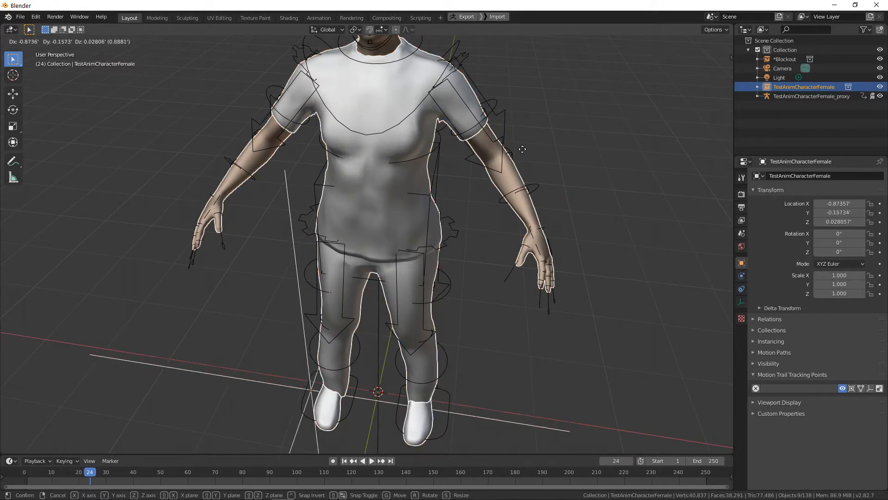
Try to move the TestAnimCharacterFemale_proxy armature freely and along the global X axis
{"action": "left_click", "coordinate": [821, 94]}
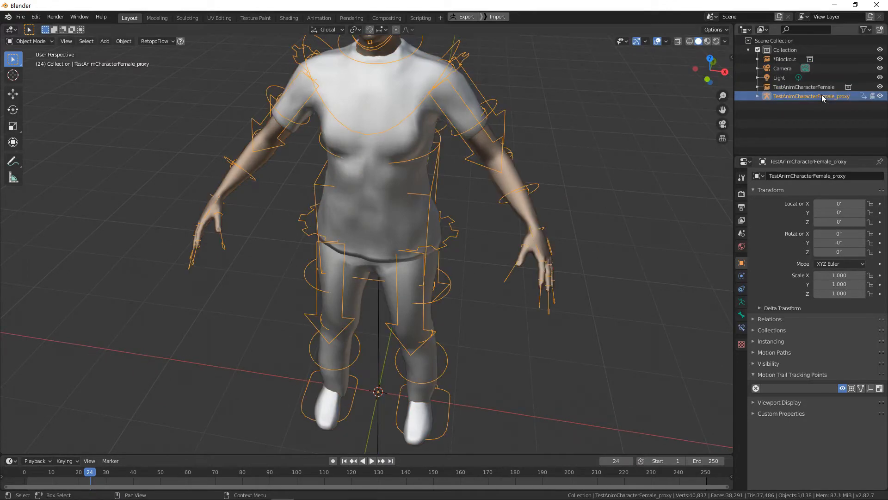
{"action": "key", "text": "g"}
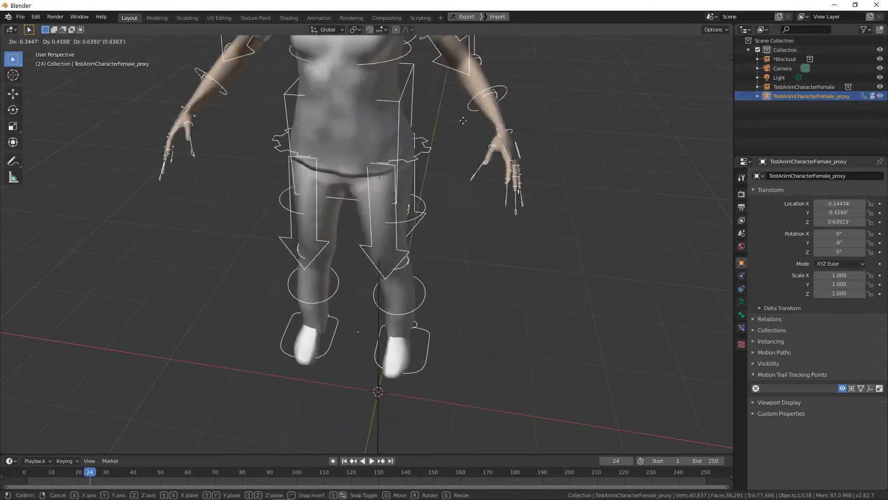
{"action": "right_click", "coordinate": [518, 156]}
{"action": "scroll", "coordinate": [520, 157], "scroll_direction": "down", "scroll_amount": 4}
{"action": "middle_click_drag", "start_coordinate": [520, 156], "coordinate": [444, 139]}
{"action": "key", "text": "g"}
{"action": "key", "text": "x"}
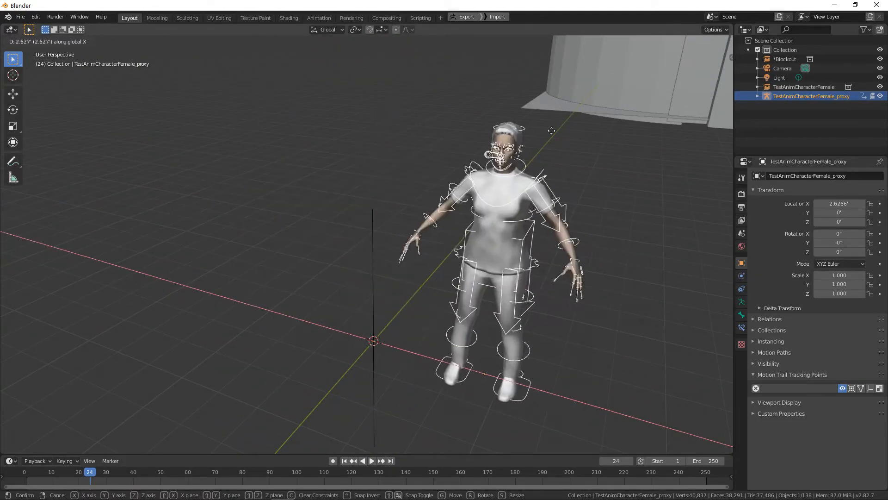
{"action": "right_click", "coordinate": [483, 142]}
Try to move the proxy armature along the global Y axis
{"action": "mouse_move", "coordinate": [484, 143]}
{"action": "middle_mouse_down"}
{"action": "mouse_move", "coordinate": [547, 137]}
{"action": "mouse_move", "coordinate": [591, 152]}
{"action": "mouse_move", "coordinate": [370, 154]}
{"action": "mouse_move", "coordinate": [488, 148]}
{"action": "mouse_move", "coordinate": [488, 173]}
{"action": "mouse_move", "coordinate": [474, 192]}
{"action": "mouse_move", "coordinate": [402, 177]}
{"action": "mouse_move", "coordinate": [314, 185]}
{"action": "middle_mouse_up"}
{"action": "scroll", "coordinate": [448, 152], "scroll_direction": "up", "scroll_amount": 3}
{"action": "key", "text": "g"}
{"action": "key", "text": "x"}
{"action": "key", "text": "y"}
{"action": "right_click", "coordinate": [564, 150]}
Move the proxy armature into the blockout building, to about X -0.17', Y 67.39', Z 0.71'
{"action": "scroll", "coordinate": [518, 160], "scroll_direction": "down", "scroll_amount": 6}
{"action": "scroll", "coordinate": [488, 172], "scroll_direction": "down", "scroll_amount": 2}
{"action": "scroll", "coordinate": [425, 184], "scroll_direction": "down", "scroll_amount": 5}
{"action": "key", "text": "g"}
{"action": "left_click", "coordinate": [666, 175]}
Locate the moved proxy inside the building using wireframe display, and restore solid shading
{"action": "key", "text": "z"}
{"action": "scroll", "coordinate": [562, 176], "scroll_direction": "up", "scroll_amount": 5}
{"action": "middle_click_drag", "start_coordinate": [557, 178], "coordinate": [335, 196], "text": "shift"}
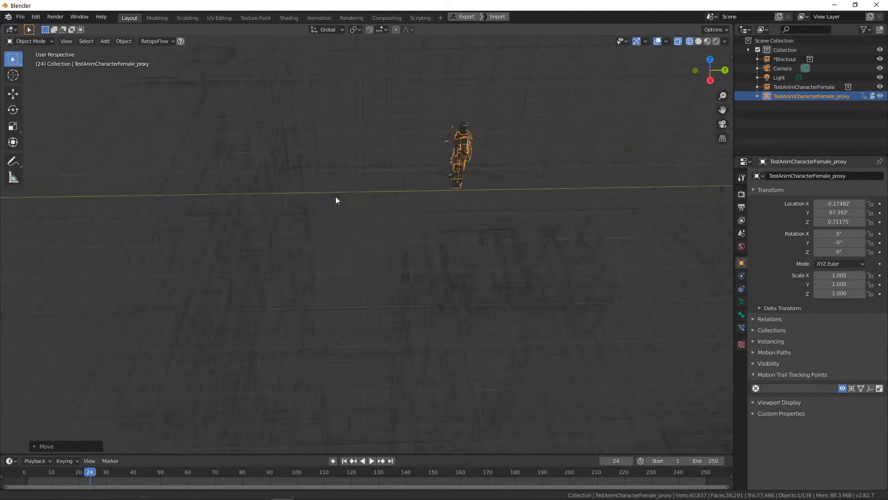
{"action": "middle_click_drag", "start_coordinate": [434, 199], "coordinate": [469, 176]}
{"action": "key", "text": "shift+z"}
{"action": "key", "text": "g"}
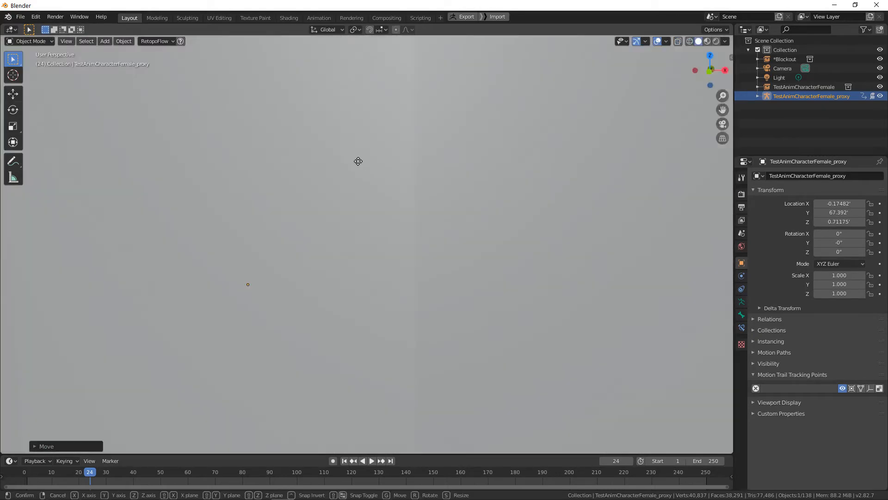
{"action": "right_click", "coordinate": [358, 161]}
Lower the proxy along the global Z axis to the floor beside the table, at about Z -2.57'
{"action": "scroll", "coordinate": [358, 161], "scroll_direction": "up", "scroll_amount": 3}
{"action": "key", "text": "g"}
{"action": "key", "text": "z"}
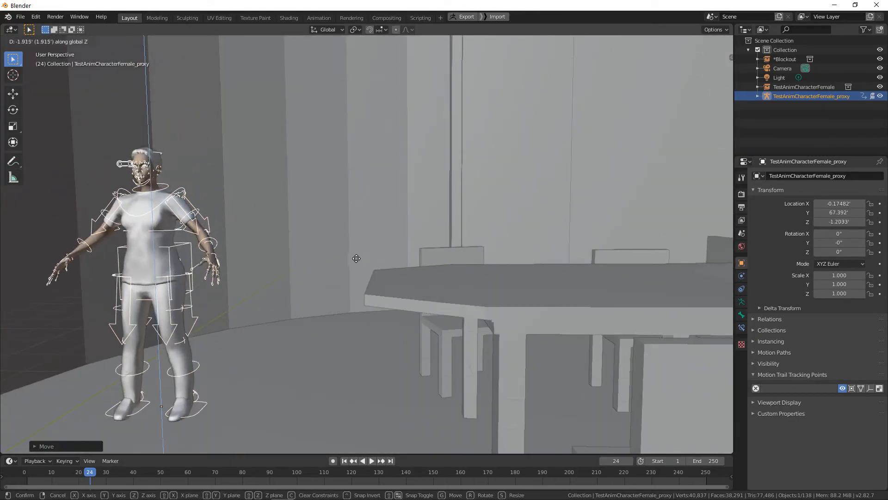
{"action": "left_click", "coordinate": [336, 305]}
Move the proxy along the global X axis closer to the table, to about X 3.01'
{"action": "middle_click_drag", "start_coordinate": [335, 305], "coordinate": [333, 185]}
{"action": "left_click", "coordinate": [368, 94]}
{"action": "key", "text": "g"}
{"action": "key", "text": "x"}
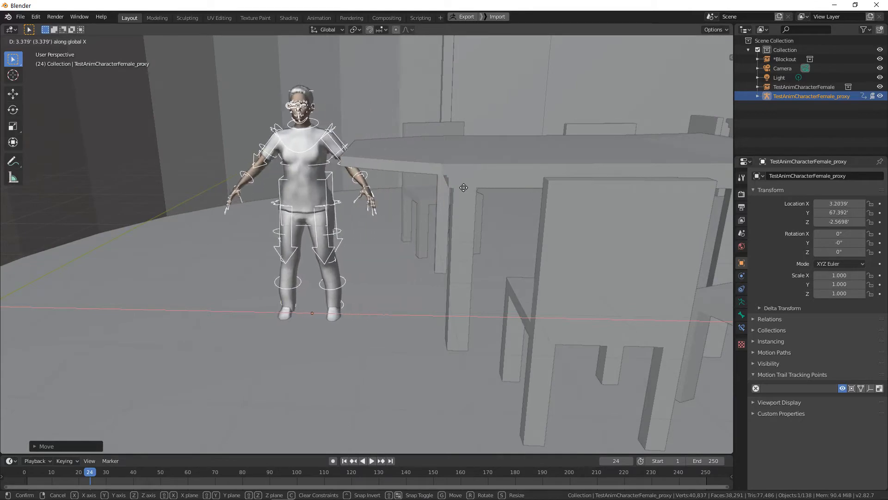
{"action": "left_click", "coordinate": [447, 194]}
Rotate the proxy about the global X axis as a test and undo the rotation
{"action": "middle_click_drag", "start_coordinate": [448, 194], "coordinate": [483, 242]}
{"action": "key", "text": "r"}
{"action": "key", "text": "x"}
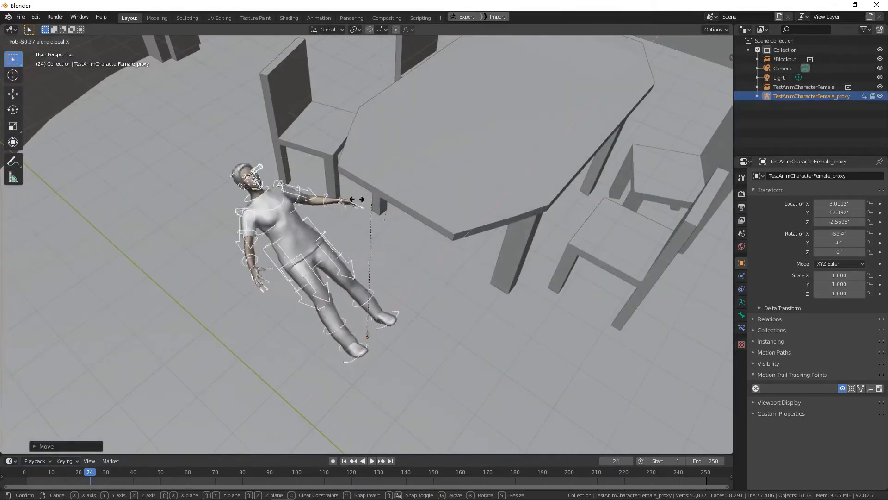
{"action": "left_click", "coordinate": [284, 189]}
{"action": "middle_click_drag", "start_coordinate": [286, 190], "coordinate": [354, 156]}
{"action": "key", "text": "ctrl+z"}
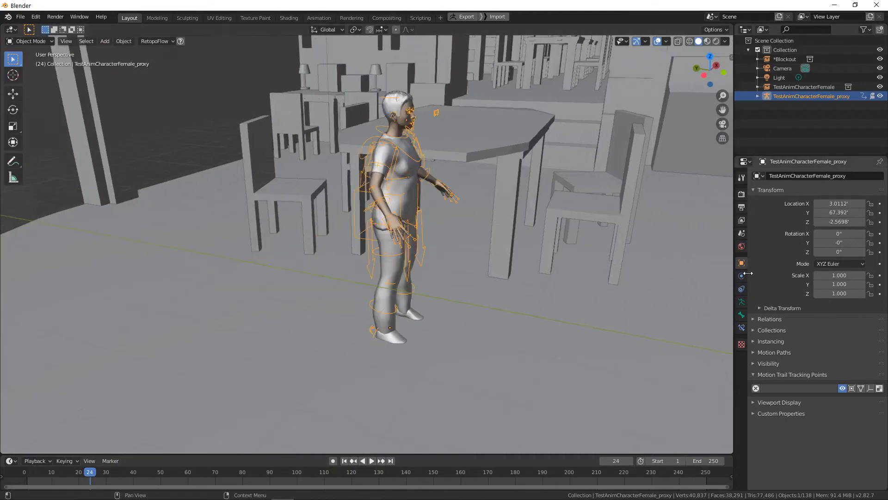
Open the scene's unit settings and raise the proxy along the global Z axis above the floor by the table
{"action": "left_click", "coordinate": [741, 233]}
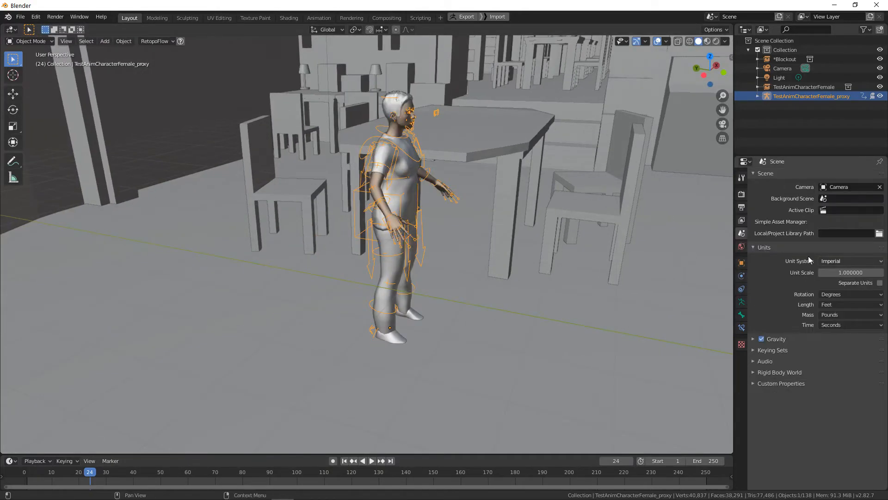
{"action": "middle_click_drag", "start_coordinate": [430, 166], "coordinate": [389, 155]}
{"action": "key", "text": "g"}
{"action": "key", "text": "z"}
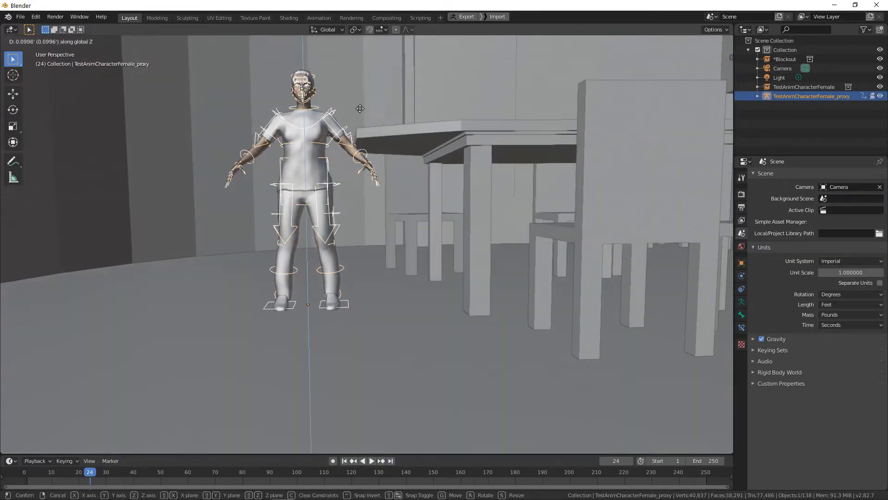
{"action": "left_click", "coordinate": [342, 436]}
{"action": "middle_click_drag", "start_coordinate": [399, 334], "coordinate": [518, 316]}
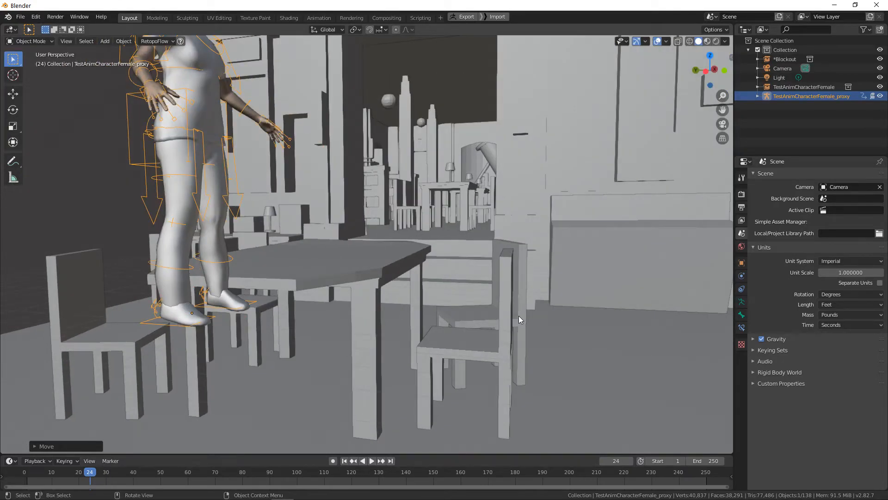
Move the proxy along the global X axis onto the platform at the top of the steps
{"action": "key", "text": "g"}
{"action": "key", "text": "x"}
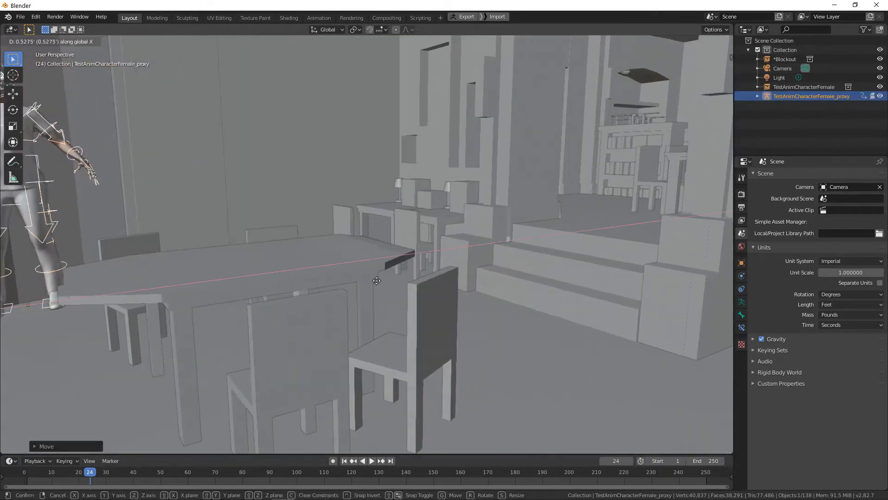
{"action": "left_click", "coordinate": [169, 251]}
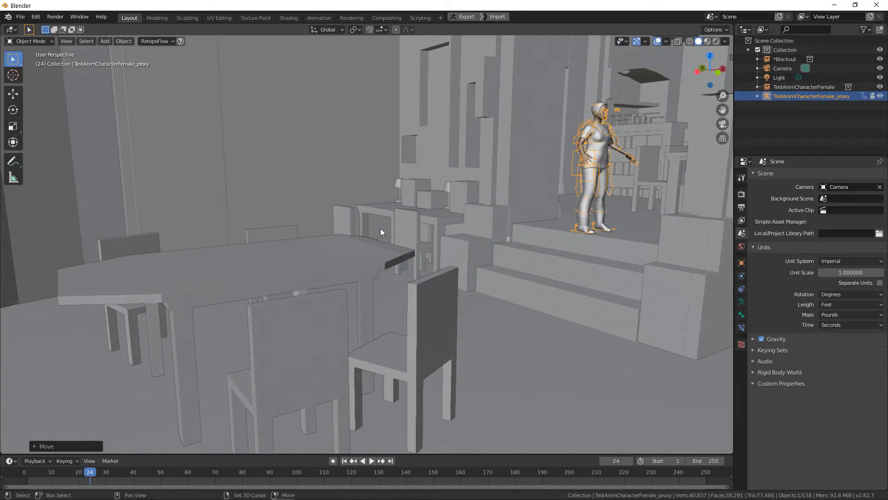
Shift the proxy farther onto the platform along global X and adjust its height along Z so the feet meet the floor
{"action": "middle_click_drag", "start_coordinate": [380, 228], "coordinate": [271, 268], "text": "shift"}
{"action": "scroll", "coordinate": [271, 268], "scroll_direction": "up", "scroll_amount": 3}
{"action": "middle_click_drag", "start_coordinate": [409, 253], "coordinate": [500, 254]}
{"action": "middle_click_drag", "start_coordinate": [258, 246], "coordinate": [476, 256], "text": "shift"}
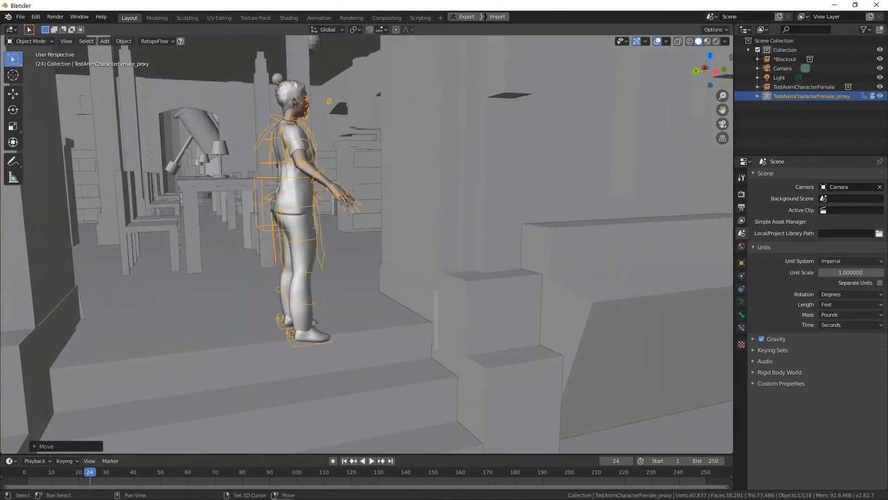
{"action": "middle_click_drag", "start_coordinate": [231, 279], "coordinate": [477, 259], "text": "shift"}
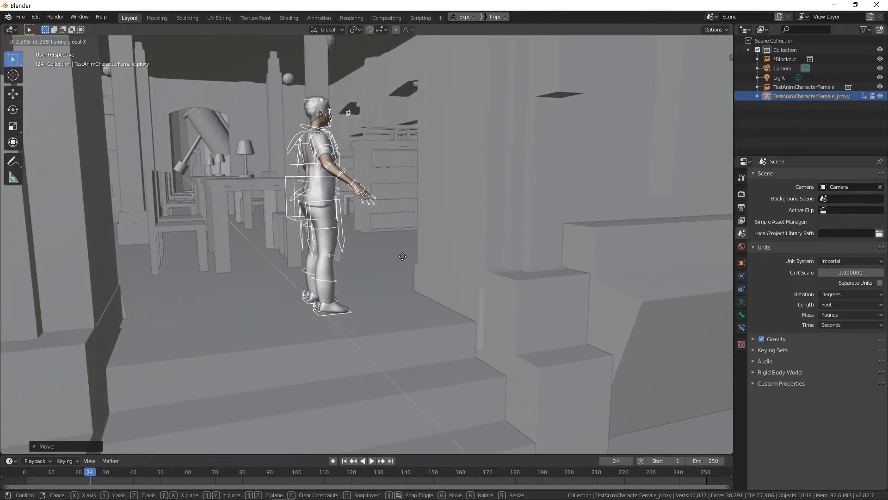
{"action": "middle_click_drag", "start_coordinate": [350, 251], "coordinate": [318, 282], "text": "shift"}
{"action": "key", "text": "g"}
{"action": "key", "text": "z"}
{"action": "left_click", "coordinate": [348, 292]}
{"action": "scroll", "coordinate": [352, 293], "scroll_direction": "down", "scroll_amount": 2}
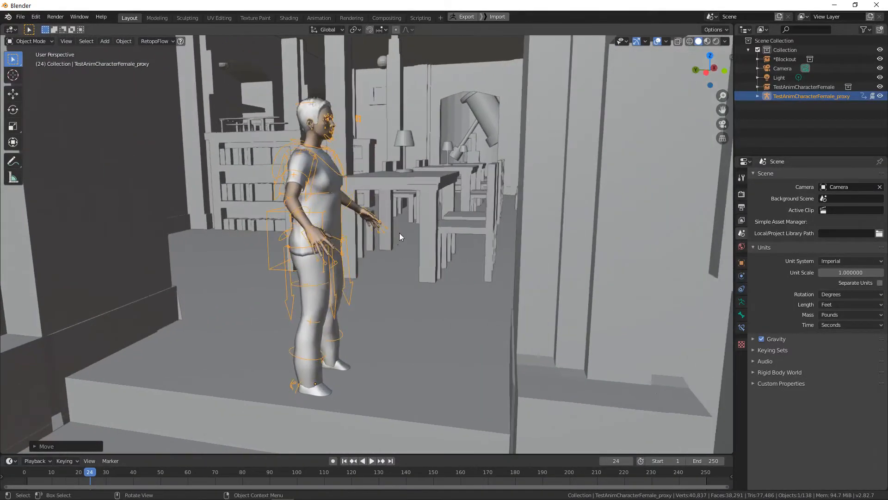
Switch the female character's proxy armature to Pose Mode
{"action": "middle_click_drag", "start_coordinate": [401, 220], "coordinate": [390, 123]}
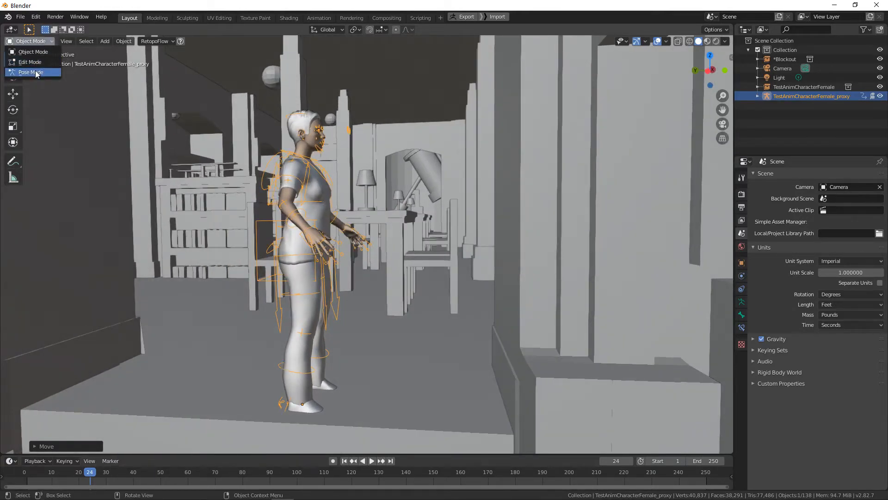
{"action": "left_click", "coordinate": [27, 42]}
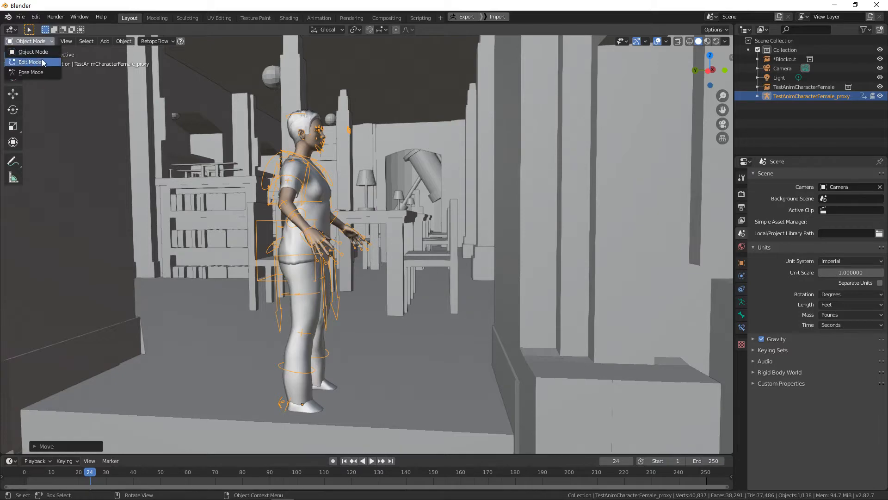
{"action": "left_click", "coordinate": [27, 72]}
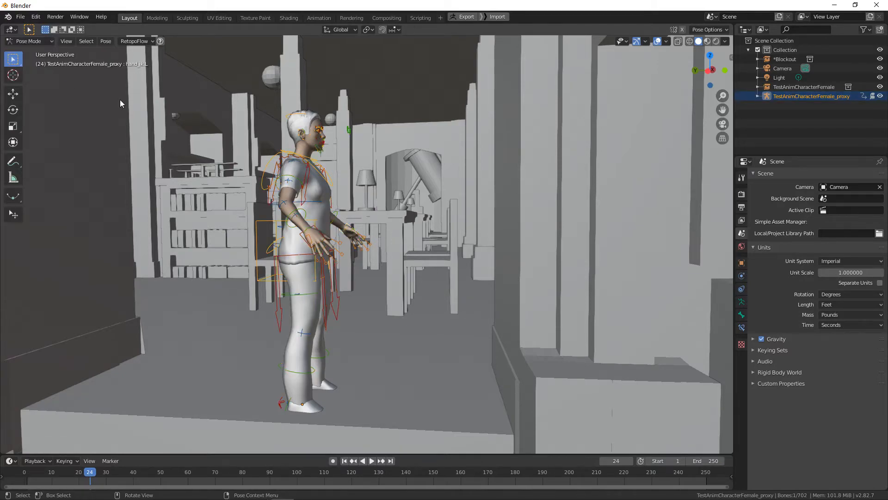
Select the torso control bone and lower it along the global Z axis to make the character crouch
{"action": "middle_click_drag", "start_coordinate": [120, 99], "coordinate": [352, 195]}
{"action": "scroll", "coordinate": [398, 223], "scroll_direction": "up", "scroll_amount": 3}
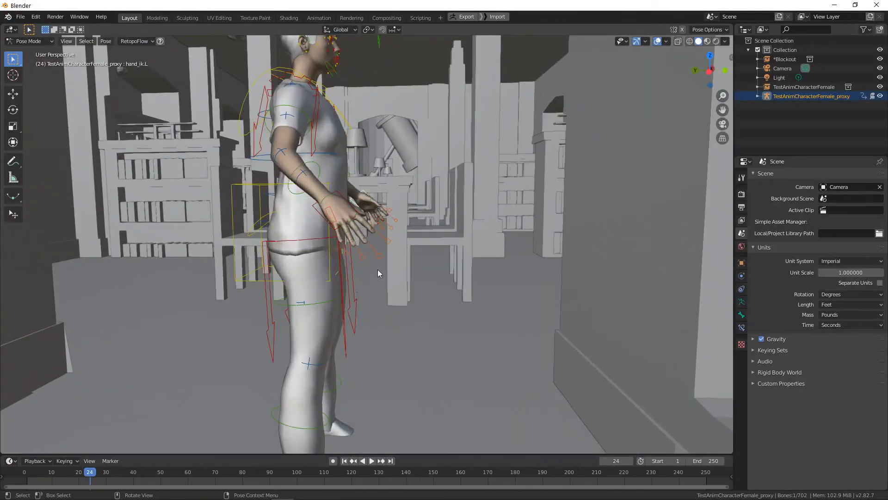
{"action": "mouse_move", "coordinate": [274, 187]}
{"action": "middle_mouse_down"}
{"action": "mouse_move", "coordinate": [287, 182]}
{"action": "mouse_move", "coordinate": [279, 172]}
{"action": "middle_mouse_up"}
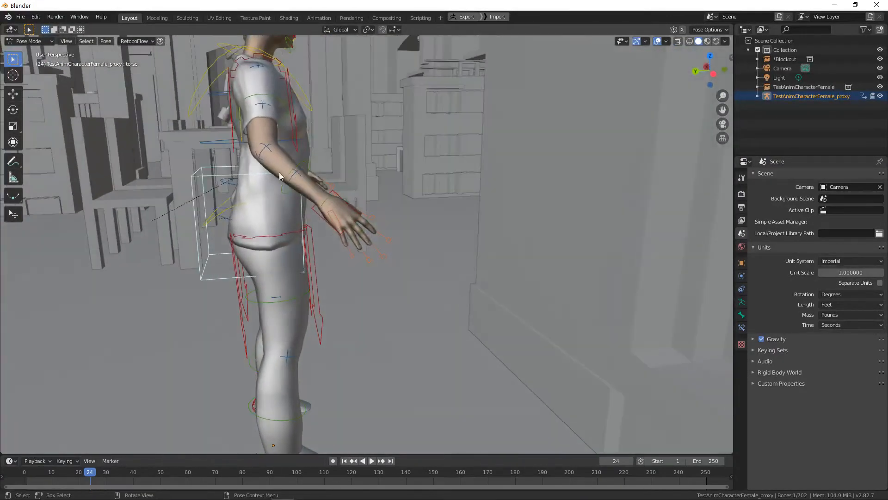
{"action": "key", "text": "g"}
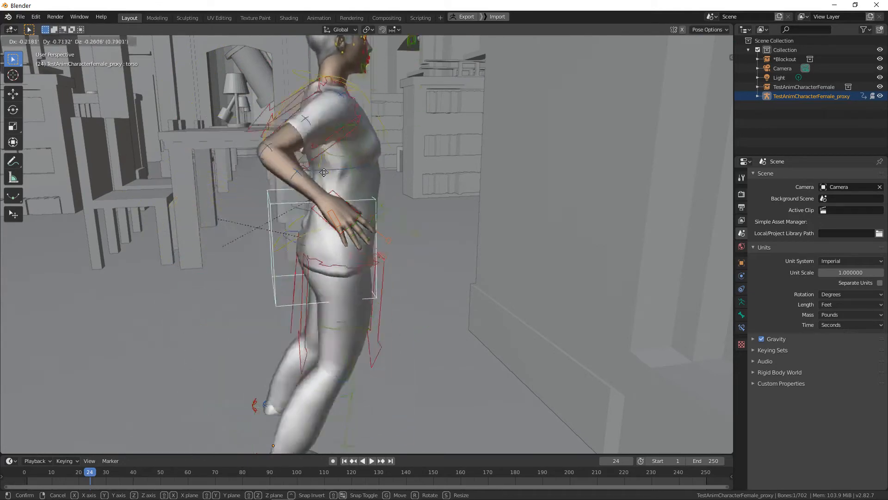
{"action": "key", "text": "z"}
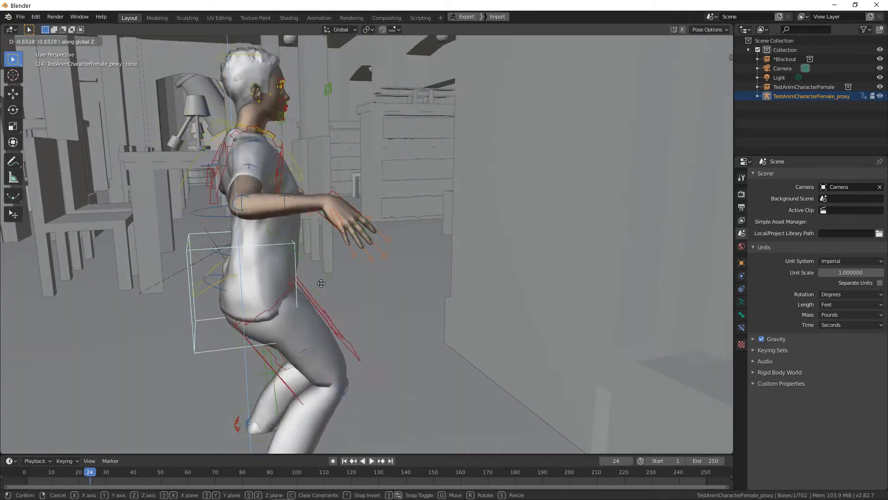
{"action": "left_click", "coordinate": [333, 253]}
Rotate the torso control bone to tilt the crouching character's upper body
{"action": "middle_click_drag", "start_coordinate": [333, 252], "coordinate": [367, 249]}
{"action": "key", "text": "r"}
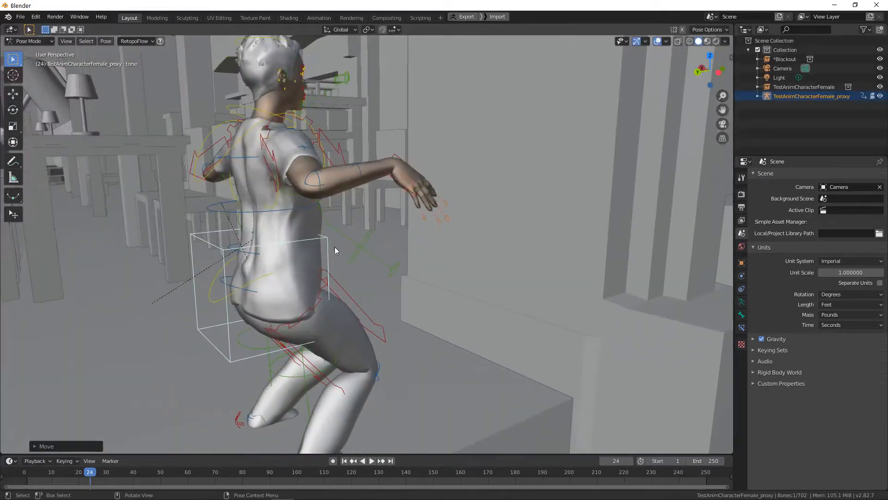
{"action": "left_click", "coordinate": [356, 246]}
Insert Location and Rotation keyframes for the torso control at frame 24
{"action": "key", "text": "i"}
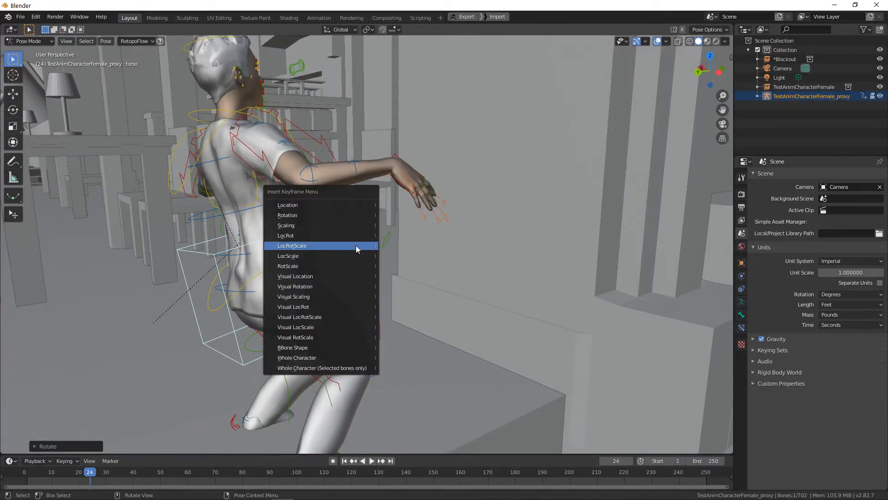
{"action": "left_click", "coordinate": [315, 205]}
{"action": "key", "text": "i"}
{"action": "left_click", "coordinate": [306, 214]}
Insert Rotation and Location keyframes for the torso control at frame 51 and scrub through the keyed range
{"action": "mouse_move", "coordinate": [306, 215]}
{"action": "middle_mouse_down"}
{"action": "mouse_move", "coordinate": [325, 248]}
{"action": "mouse_move", "coordinate": [315, 215]}
{"action": "middle_mouse_up"}
{"action": "left_click", "coordinate": [163, 472]}
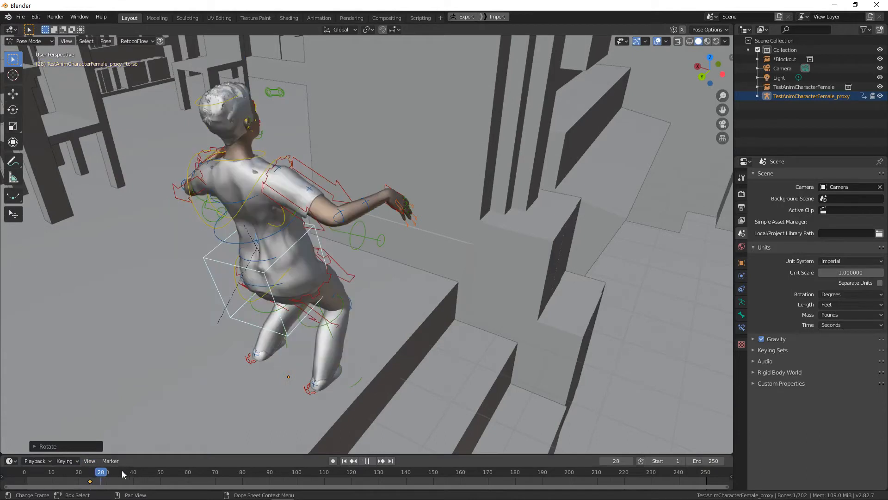
{"action": "key", "text": "i"}
{"action": "left_click", "coordinate": [245, 333]}
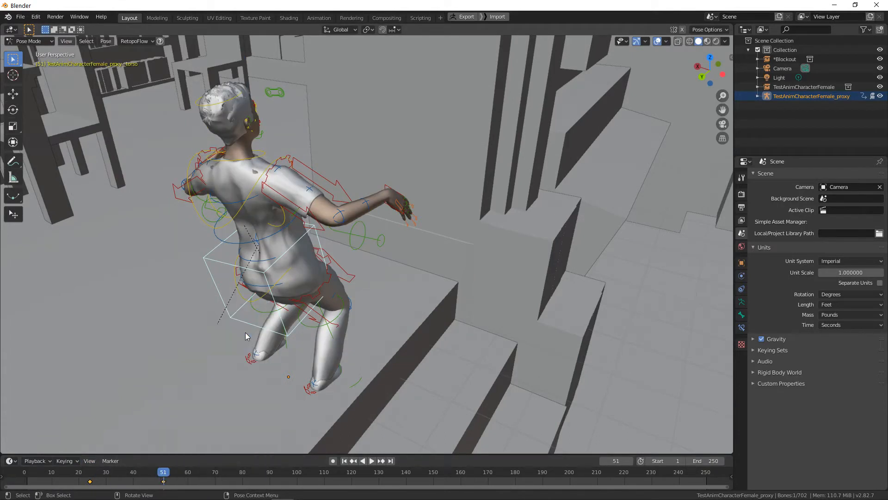
{"action": "key", "text": "i"}
{"action": "left_click", "coordinate": [235, 323]}
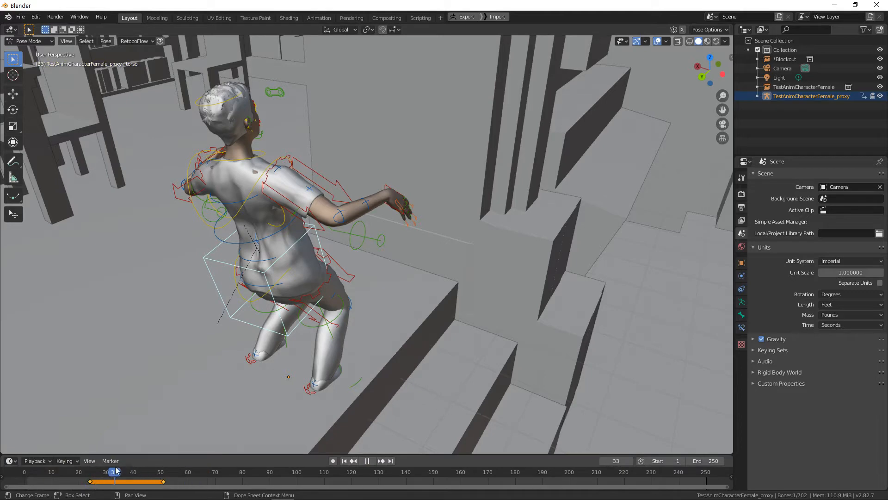
{"action": "middle_click_drag", "start_coordinate": [300, 331], "coordinate": [307, 322]}
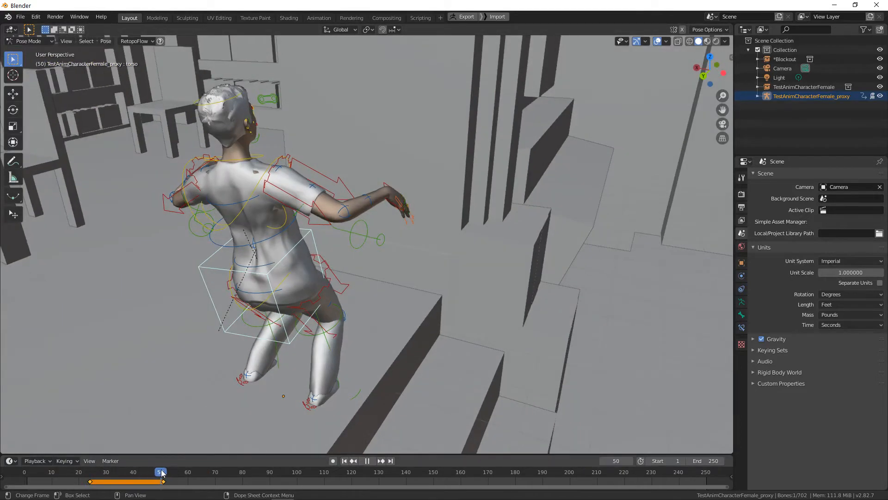
Turn on auto keying and rotate the torso control at frame 51 to turn the upper body into a new keyed pose
{"action": "key", "text": "r"}
{"action": "right_click", "coordinate": [335, 284]}
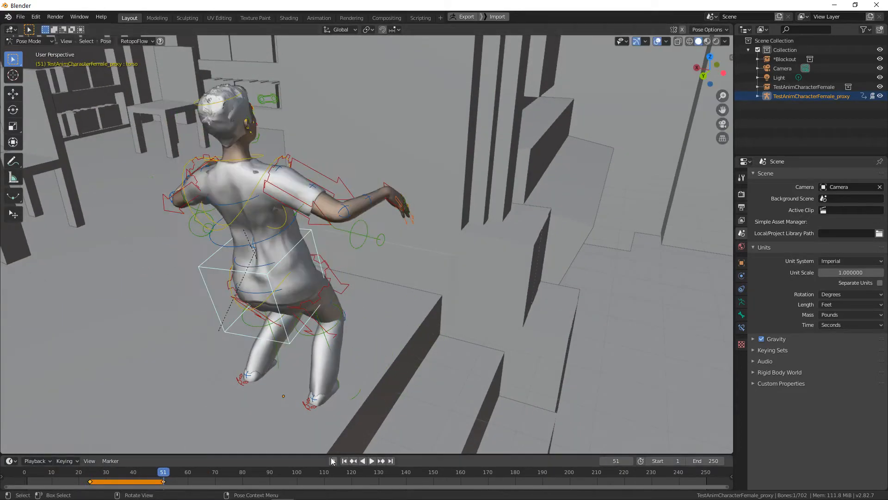
{"action": "left_click", "coordinate": [332, 460]}
{"action": "key", "text": "r"}
{"action": "left_click", "coordinate": [235, 404]}
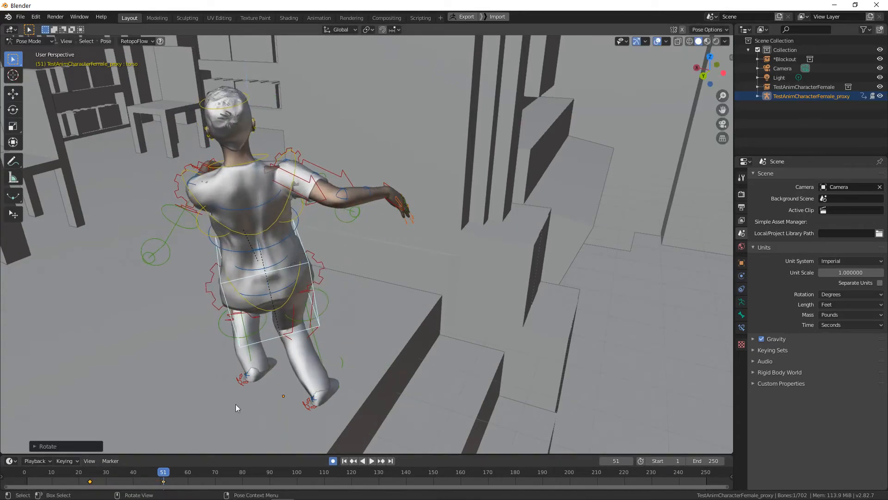
Scrub back and play the animation, viewing the character's torso motion from the side and from behind
{"action": "left_click_drag", "start_coordinate": [148, 474], "coordinate": [87, 470]}
{"action": "key", "text": "space"}
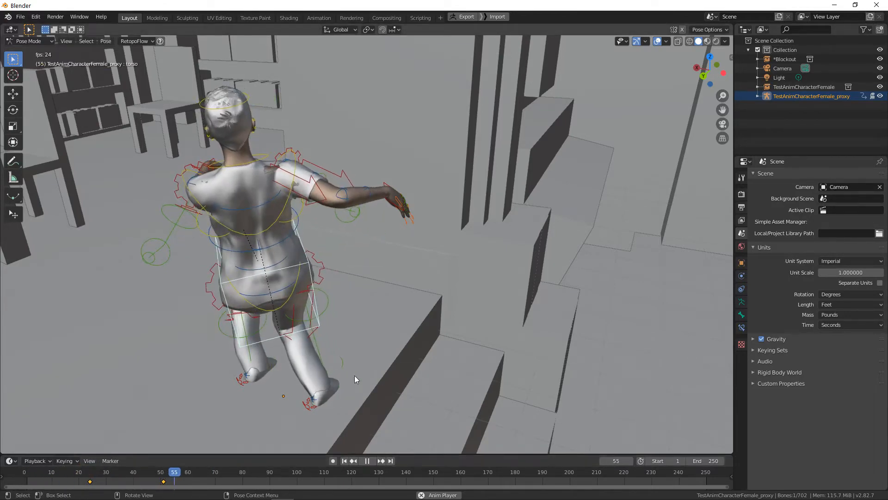
{"action": "middle_click_drag", "start_coordinate": [354, 375], "coordinate": [650, 349]}
{"action": "key", "text": "space"}
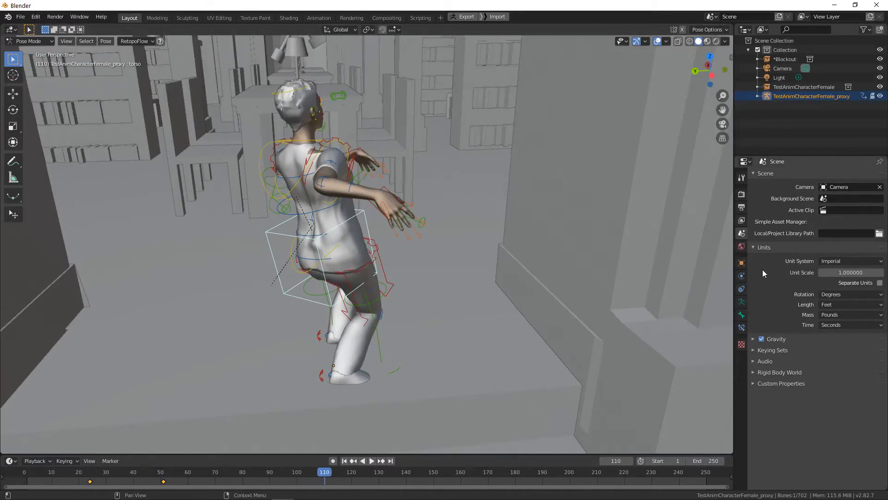
{"action": "scroll", "coordinate": [600, 271], "scroll_direction": "up", "scroll_amount": 2}
{"action": "middle_click_drag", "start_coordinate": [600, 271], "coordinate": [657, 274]}
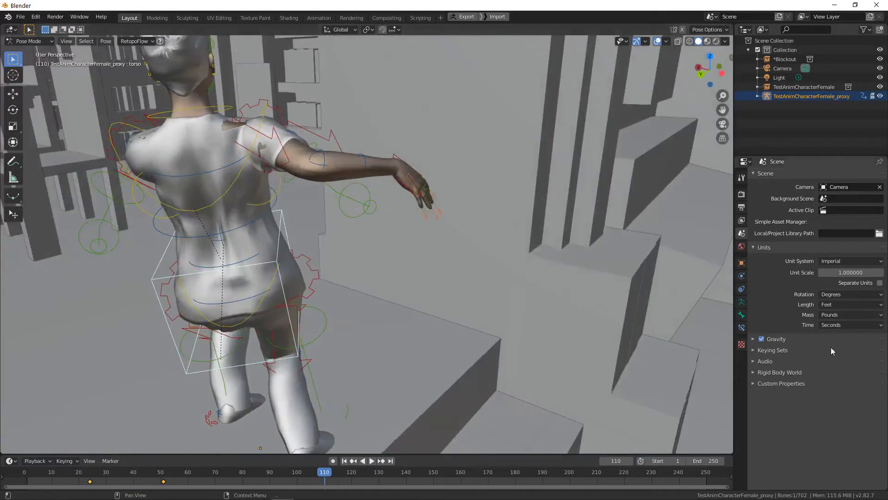
Look through the proxy rig's armature, constraint, world and scene properties, ending on its object properties
{"action": "left_click", "coordinate": [741, 302]}
{"action": "left_click", "coordinate": [742, 289]}
{"action": "left_click", "coordinate": [741, 262]}
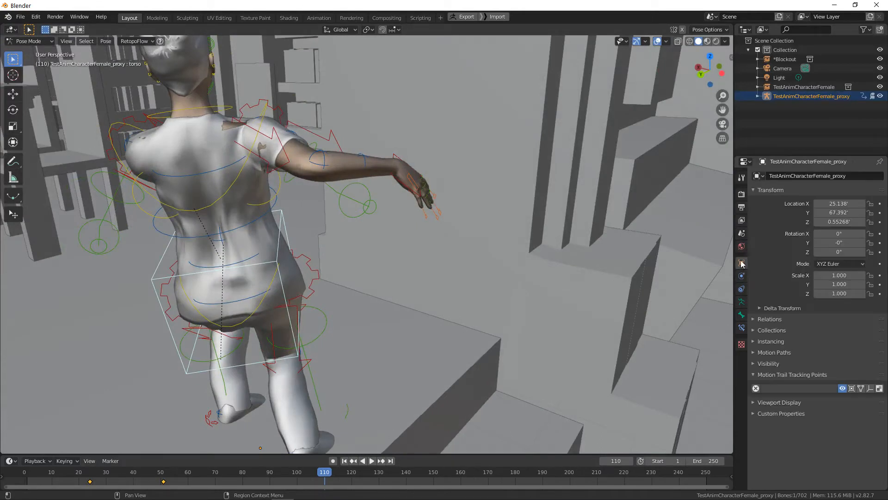
{"action": "left_click", "coordinate": [742, 246]}
{"action": "left_click", "coordinate": [741, 233]}
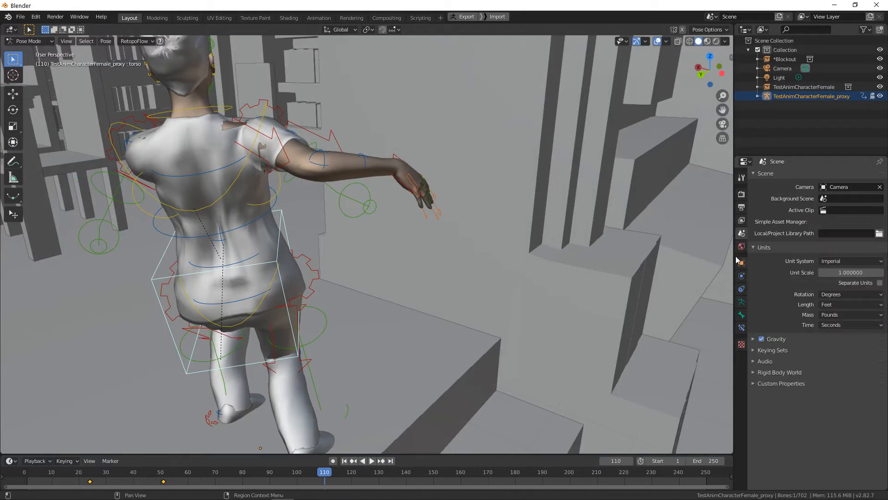
{"action": "left_click", "coordinate": [742, 263]}
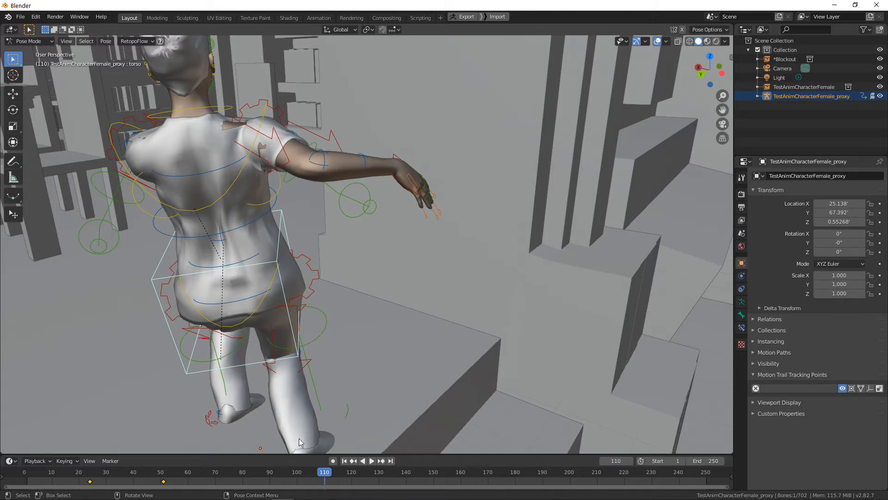
Play the animation from frame 0 to review the torso's keyed movement
{"action": "key", "text": "shift+Left"}
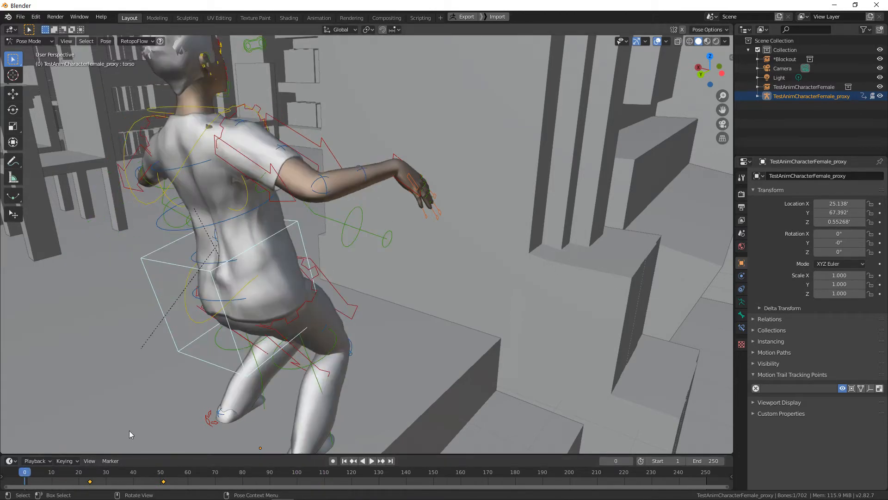
{"action": "key", "text": "space"}
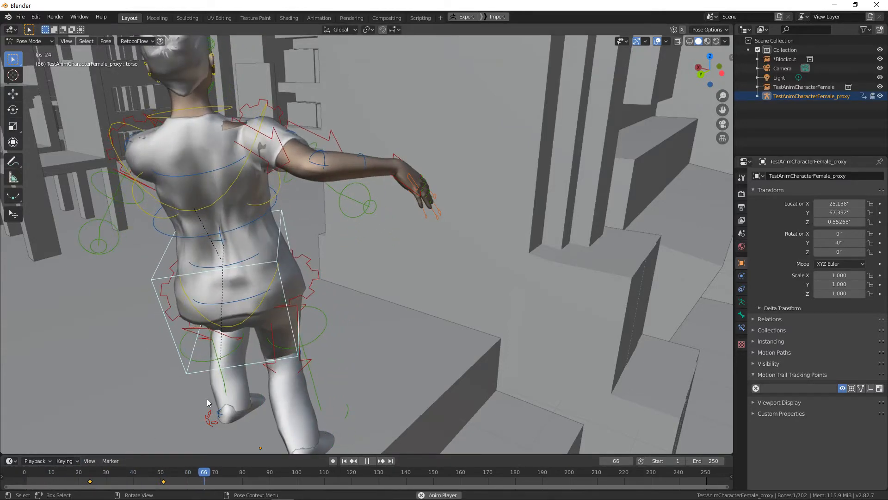
{"action": "key", "text": "space"}
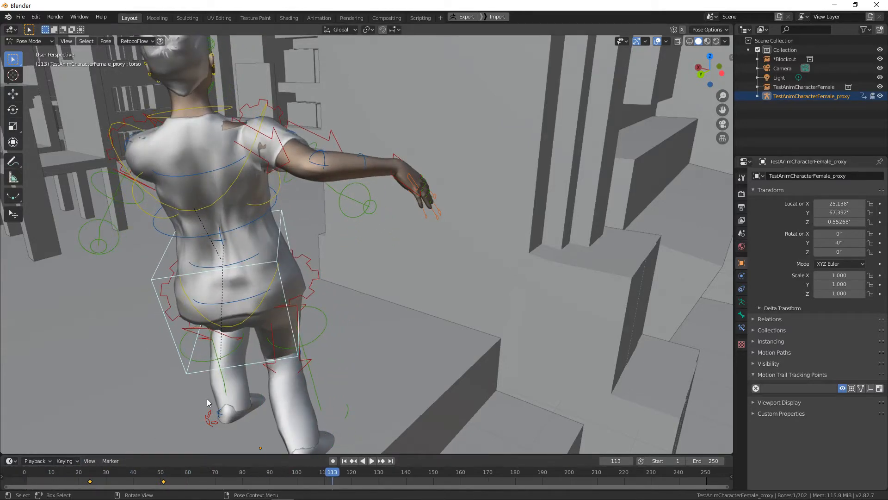
Check the timeline's keying settings and the playback sync mode options
{"action": "left_click", "coordinate": [60, 460]}
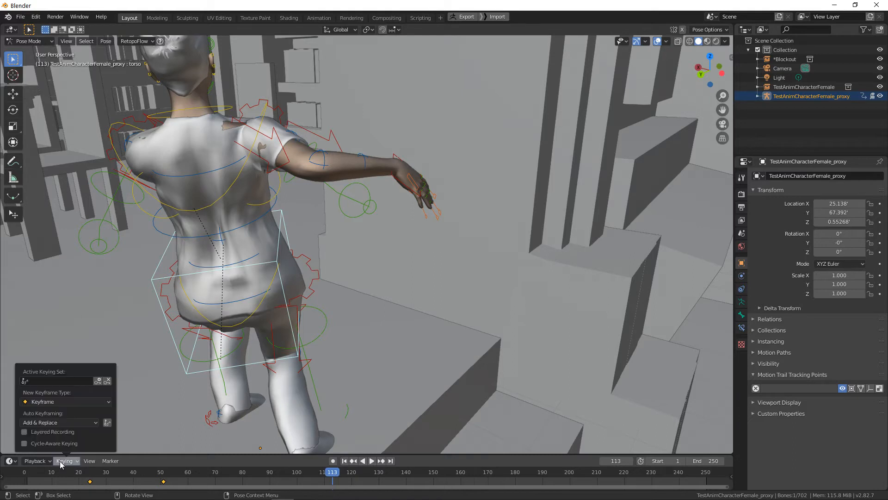
{"action": "left_click", "coordinate": [53, 461]}
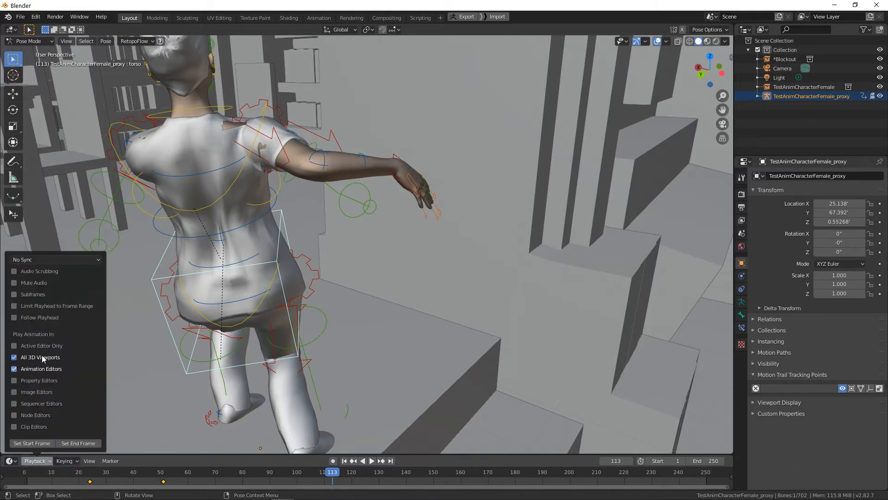
{"action": "left_click", "coordinate": [62, 256]}
{"action": "left_click", "coordinate": [68, 280]}
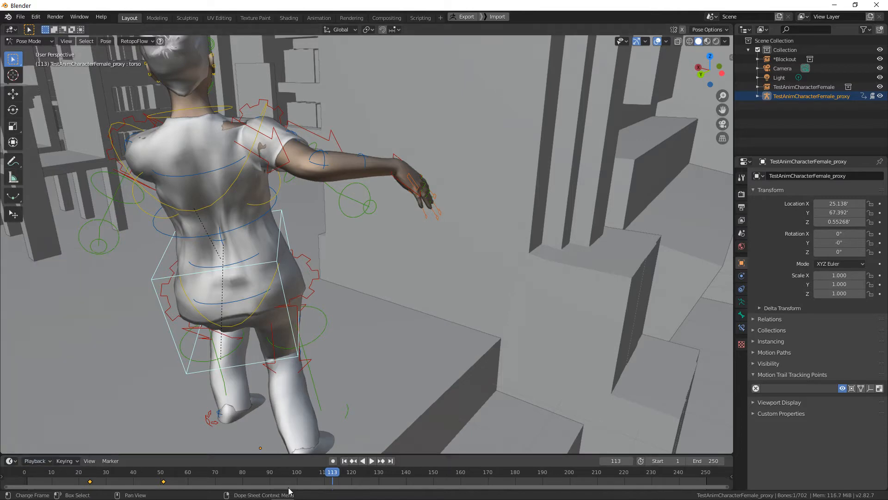
Return the playhead to the start and replay the animation to check its playback frame rate
{"action": "left_click_drag", "start_coordinate": [332, 470], "coordinate": [10, 468]}
{"action": "key", "text": "space"}
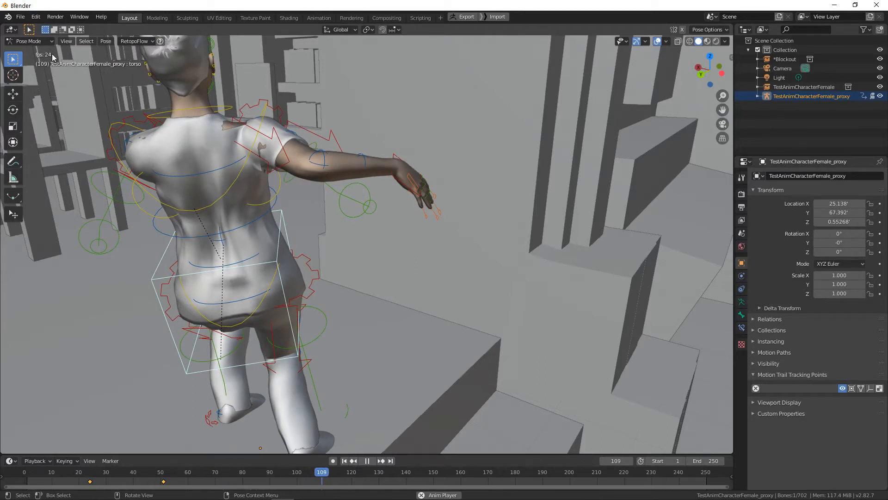
{"action": "key", "text": "space"}
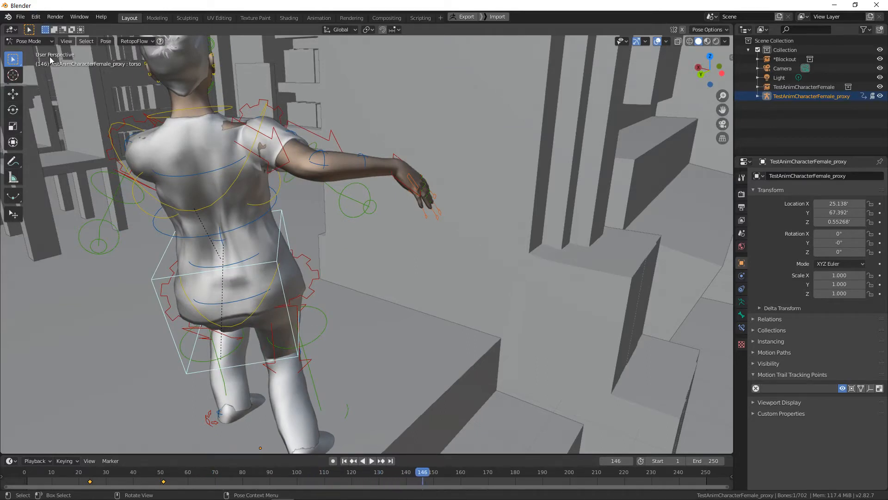
{"action": "key", "text": "space"}
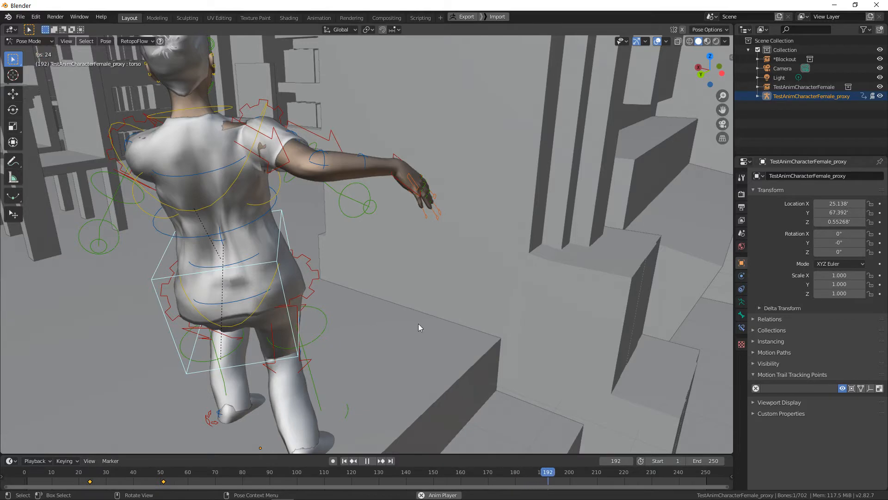
{"action": "key", "text": "space"}
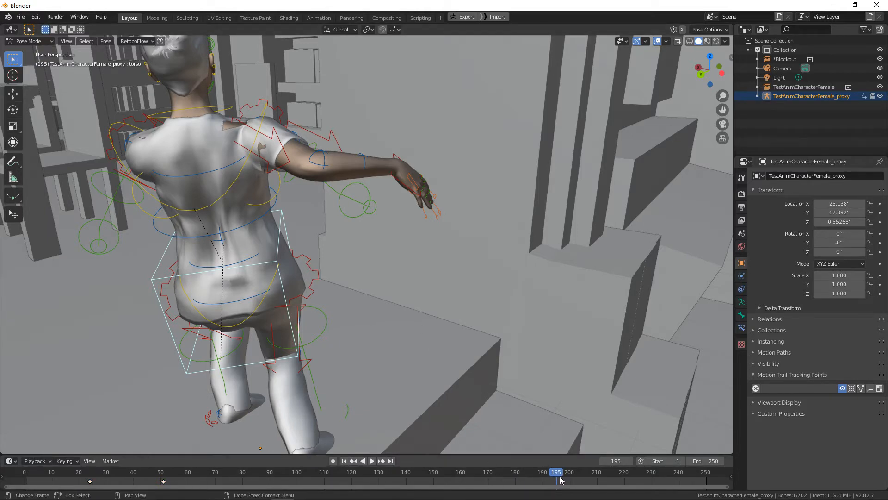
Move to frame 3 and examine the crouching pose up close from the character's side
{"action": "left_click_drag", "start_coordinate": [560, 477], "coordinate": [33, 439]}
{"action": "scroll", "coordinate": [372, 261], "scroll_direction": "down", "scroll_amount": 4}
{"action": "middle_click_drag", "start_coordinate": [377, 259], "coordinate": [366, 217]}
{"action": "scroll", "coordinate": [403, 246], "scroll_direction": "up", "scroll_amount": 3}
{"action": "scroll", "coordinate": [416, 214], "scroll_direction": "up", "scroll_amount": 2}
{"action": "mouse_move", "coordinate": [421, 213]}
{"action": "middle_mouse_down"}
{"action": "mouse_move", "coordinate": [380, 210]}
{"action": "mouse_move", "coordinate": [356, 245]}
{"action": "mouse_move", "coordinate": [431, 238]}
{"action": "mouse_move", "coordinate": [448, 207]}
{"action": "mouse_move", "coordinate": [373, 214]}
{"action": "mouse_move", "coordinate": [424, 227]}
{"action": "mouse_move", "coordinate": [393, 238]}
{"action": "mouse_move", "coordinate": [422, 195]}
{"action": "middle_mouse_up"}
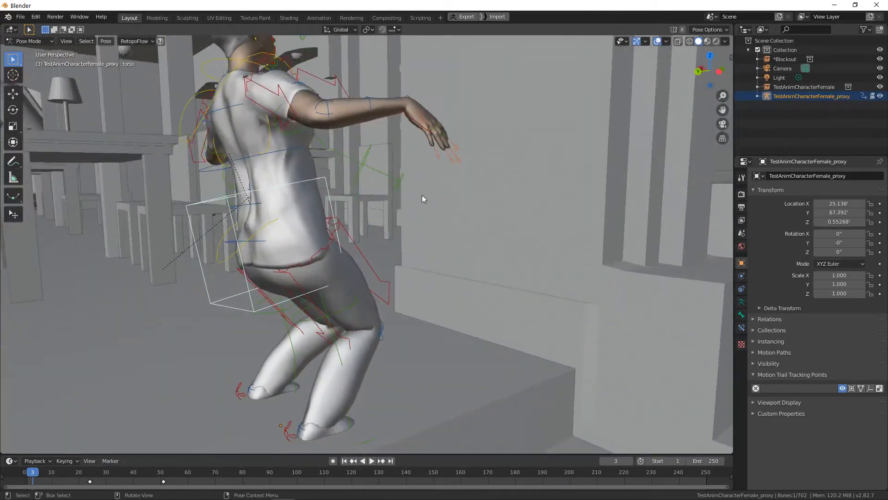
Show the viewport sidebar and the proxy's armature data properties, and check the Screencast Keys settings
{"action": "key", "text": "n"}
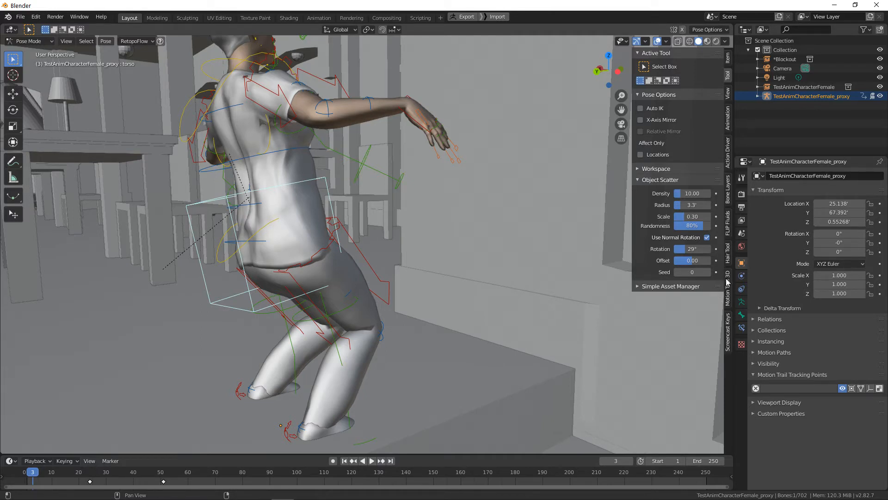
{"action": "left_click", "coordinate": [743, 303]}
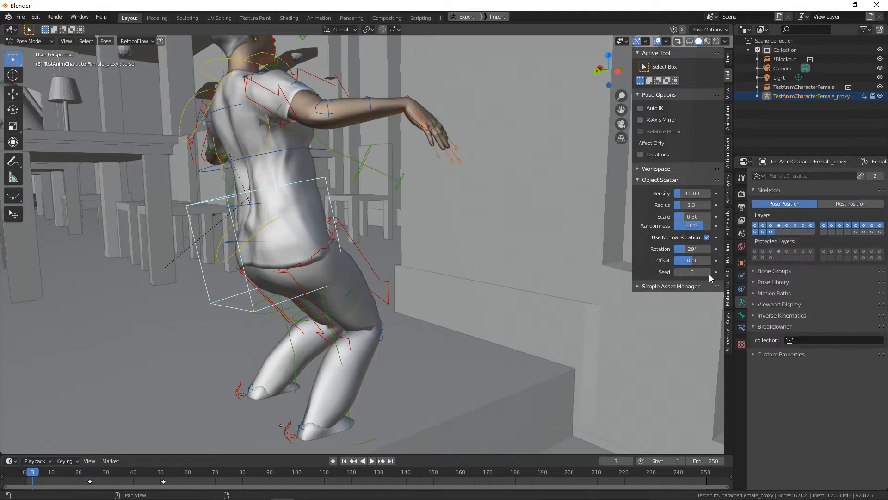
{"action": "key", "text": "n"}
{"action": "key", "text": "n"}
{"action": "left_click", "coordinate": [727, 326]}
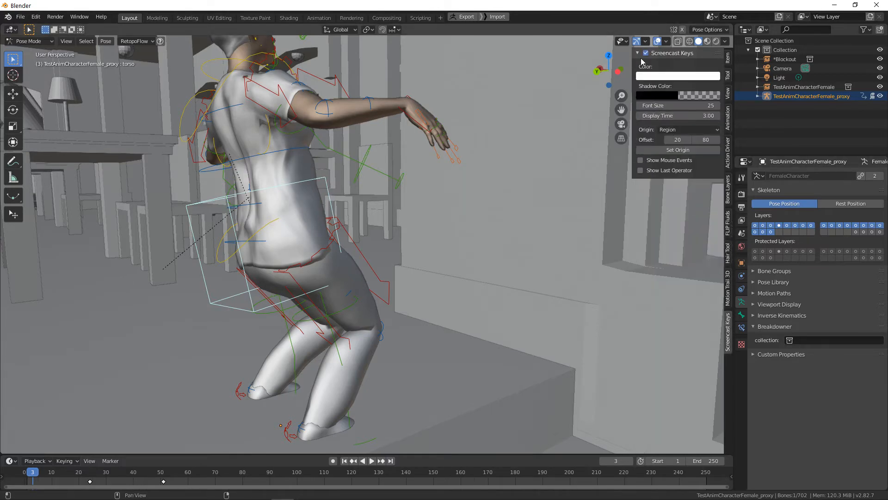
{"action": "middle_click_drag", "start_coordinate": [616, 224], "coordinate": [602, 245]}
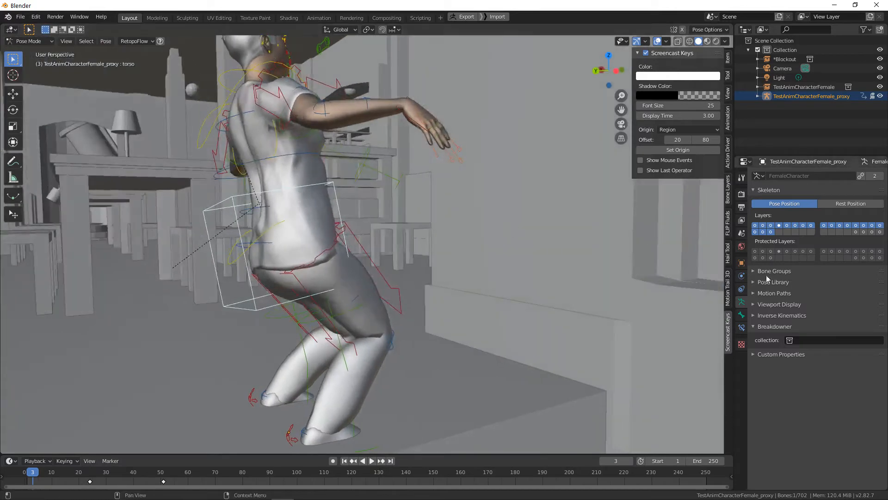
Look through the sidebar's Hair Tool, View, Animation, Action Driver, Item and Tool categories for the character's rig controls
{"action": "left_click", "coordinate": [728, 253]}
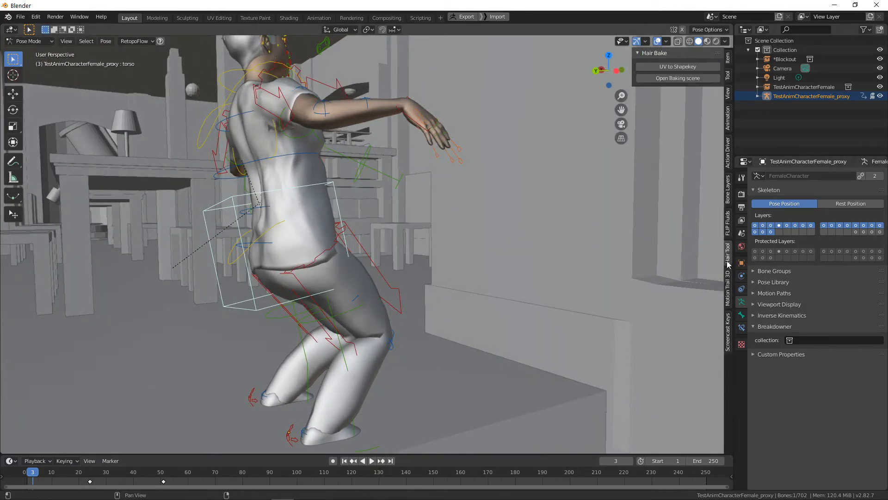
{"action": "left_click", "coordinate": [727, 60]}
{"action": "left_click", "coordinate": [728, 75]}
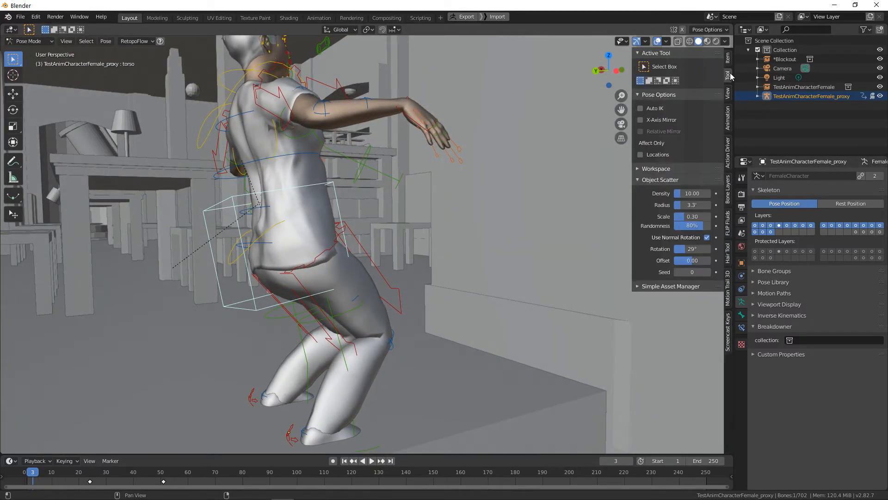
{"action": "left_click", "coordinate": [728, 98]}
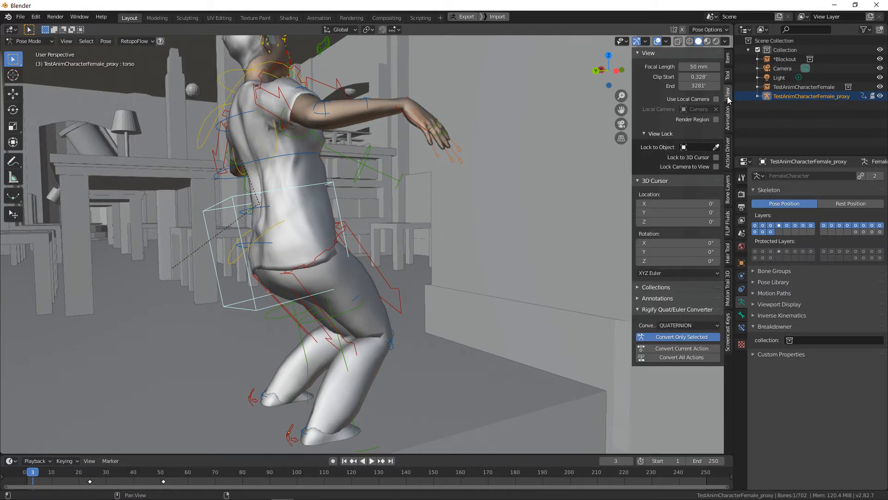
{"action": "left_click", "coordinate": [728, 119]}
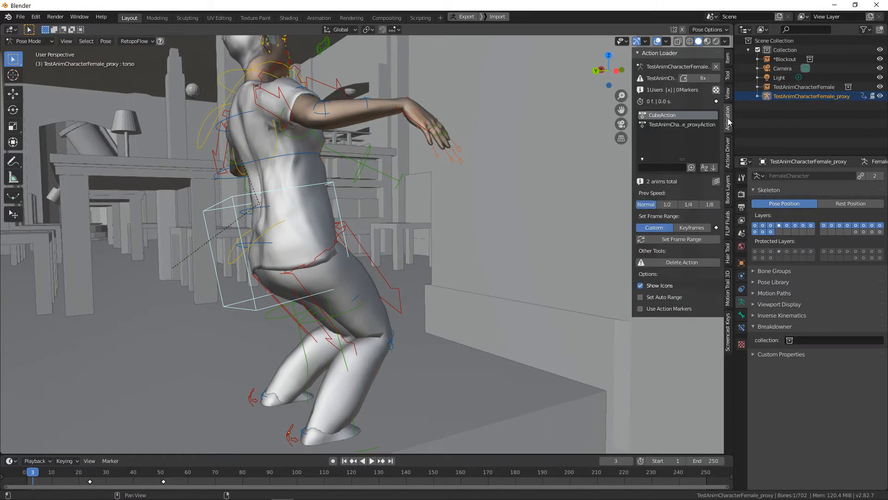
{"action": "left_click", "coordinate": [728, 153]}
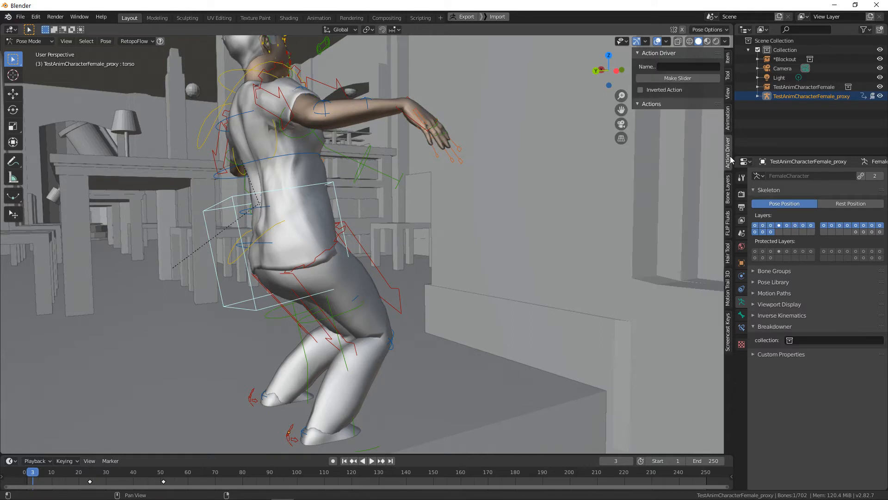
{"action": "left_click", "coordinate": [728, 63]}
{"action": "left_click", "coordinate": [670, 204]}
{"action": "left_click", "coordinate": [672, 204]}
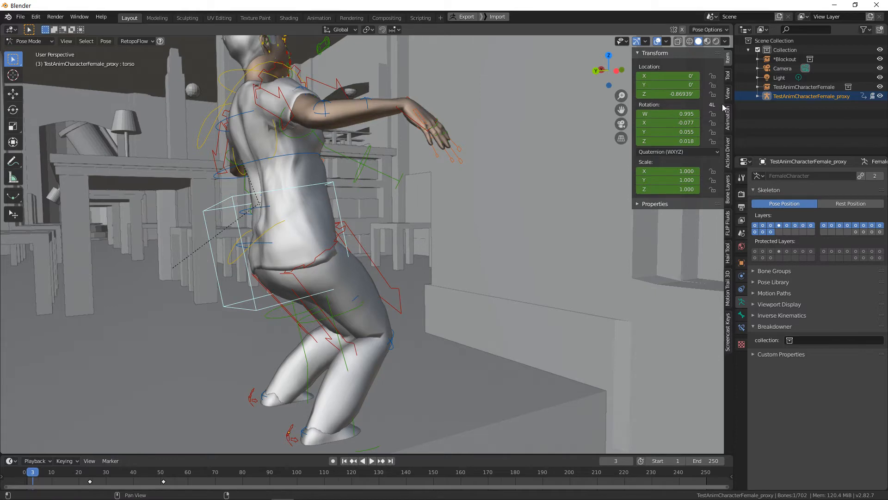
{"action": "left_click", "coordinate": [729, 76]}
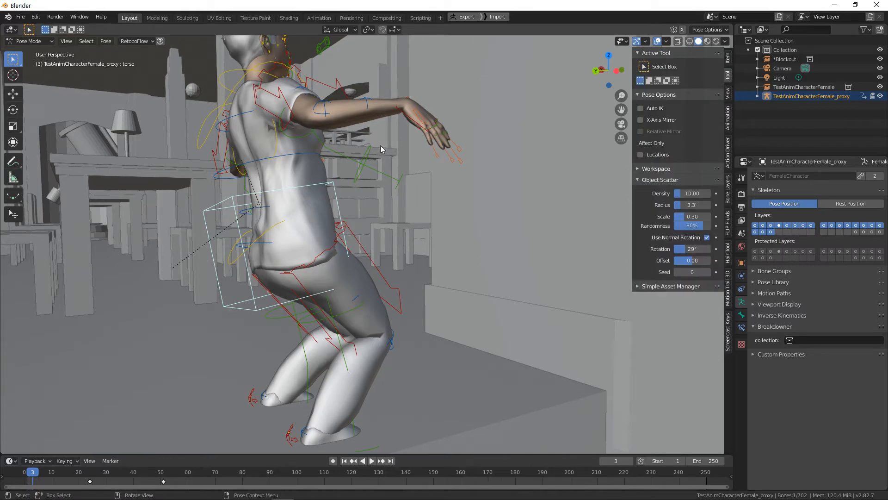
Change the Outliner area to a Text Editor and open the linked FemaleCharacter UI script
{"action": "middle_click_drag", "start_coordinate": [380, 145], "coordinate": [402, 177]}
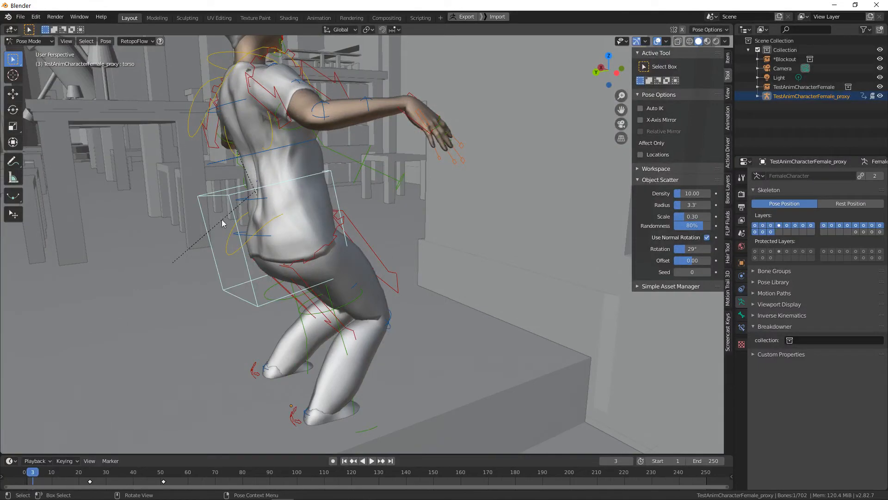
{"action": "scroll", "coordinate": [345, 306], "scroll_direction": "down", "scroll_amount": 3}
{"action": "middle_click_drag", "start_coordinate": [345, 306], "coordinate": [299, 292]}
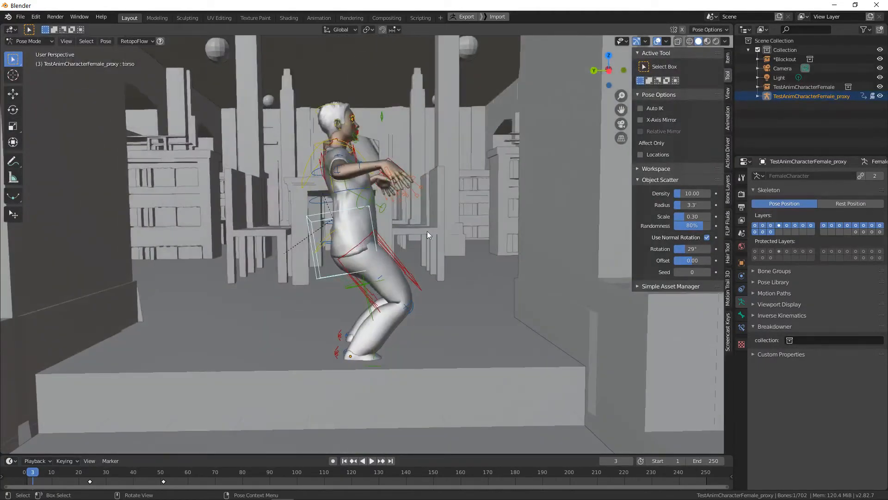
{"action": "left_click", "coordinate": [743, 30]}
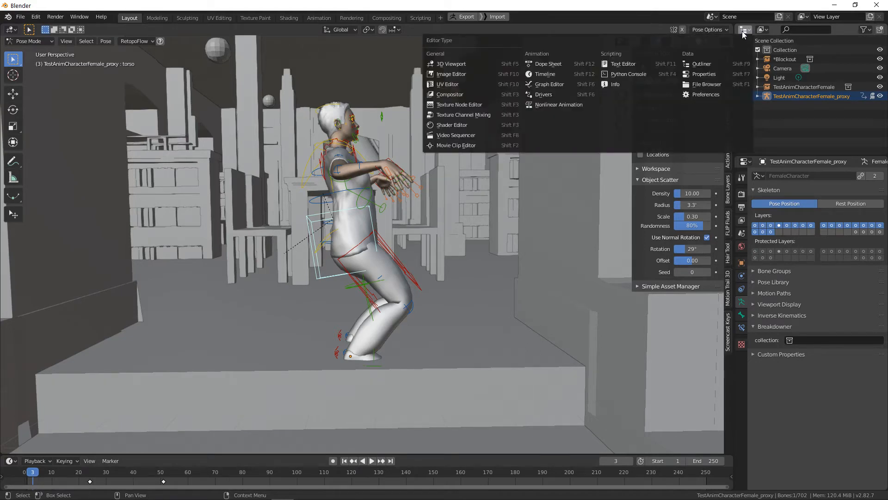
{"action": "left_click", "coordinate": [645, 64]}
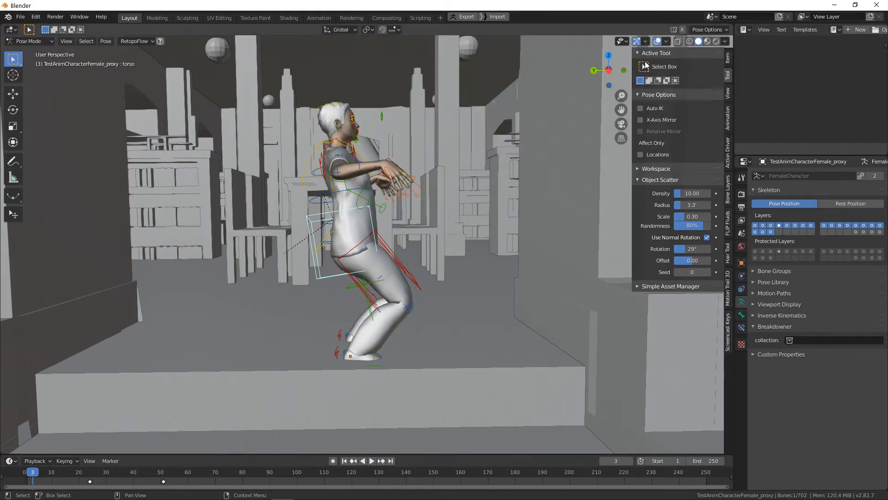
{"action": "left_click", "coordinate": [834, 29]}
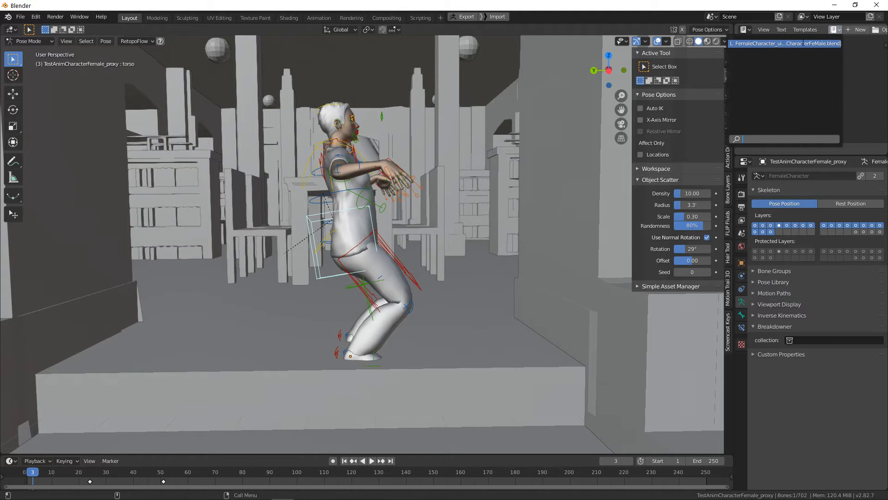
{"action": "left_click", "coordinate": [801, 44]}
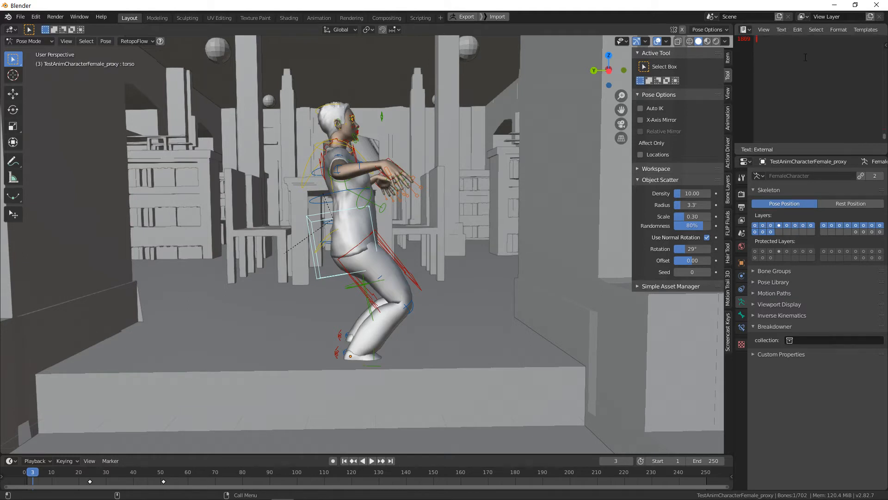
Widen the script area to run the rig UI script, show the character's rig controls under Item, and narrow the area again
{"action": "scroll", "coordinate": [805, 57], "scroll_direction": "up", "scroll_amount": 20}
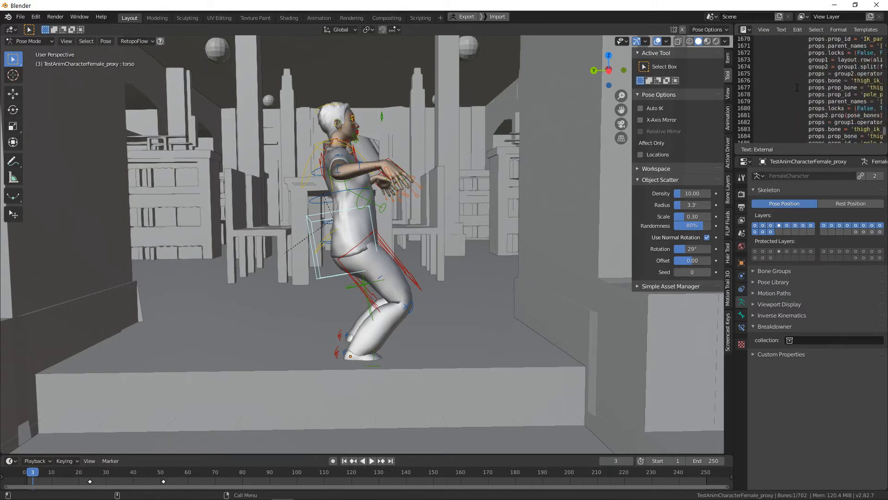
{"action": "scroll", "coordinate": [797, 88], "scroll_direction": "up", "scroll_amount": 20}
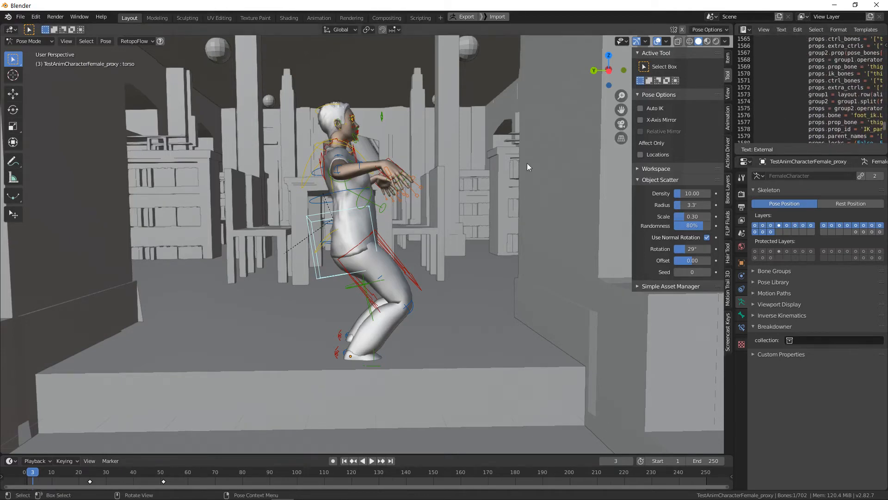
{"action": "scroll", "coordinate": [429, 180], "scroll_direction": "up", "scroll_amount": 3}
{"action": "middle_click_drag", "start_coordinate": [427, 180], "coordinate": [448, 191]}
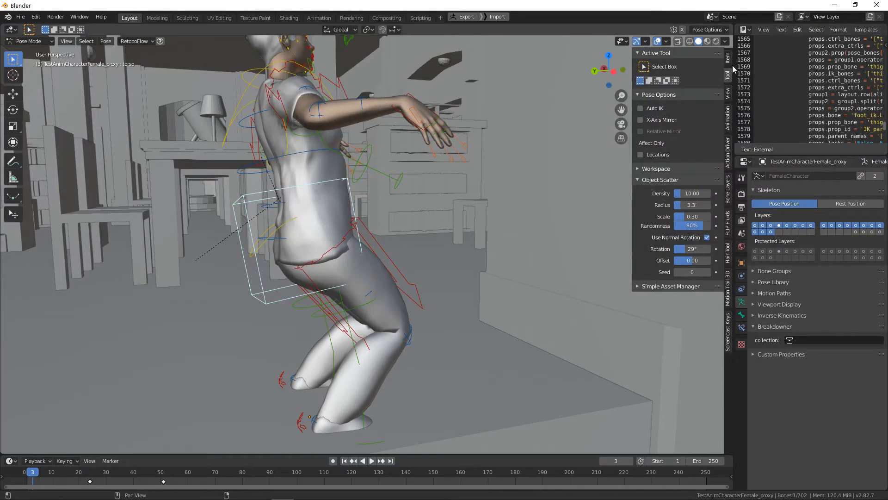
{"action": "left_click_drag", "start_coordinate": [734, 68], "coordinate": [481, 76]}
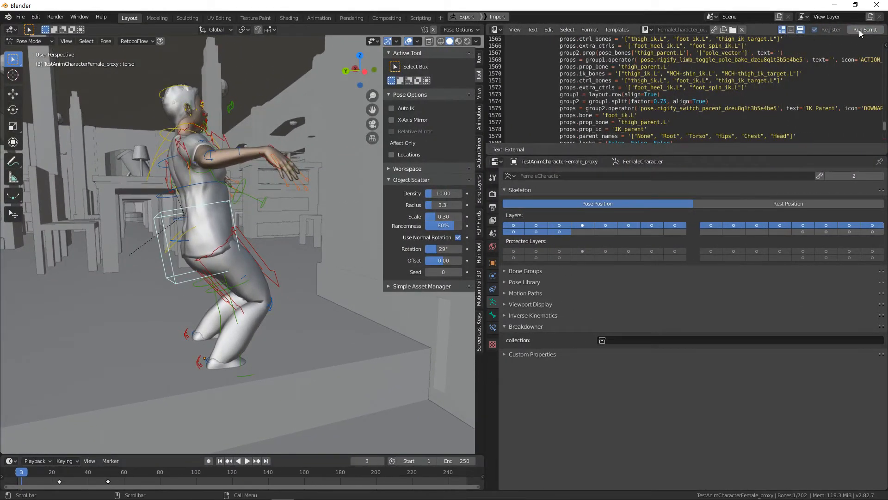
{"action": "left_click", "coordinate": [478, 60]}
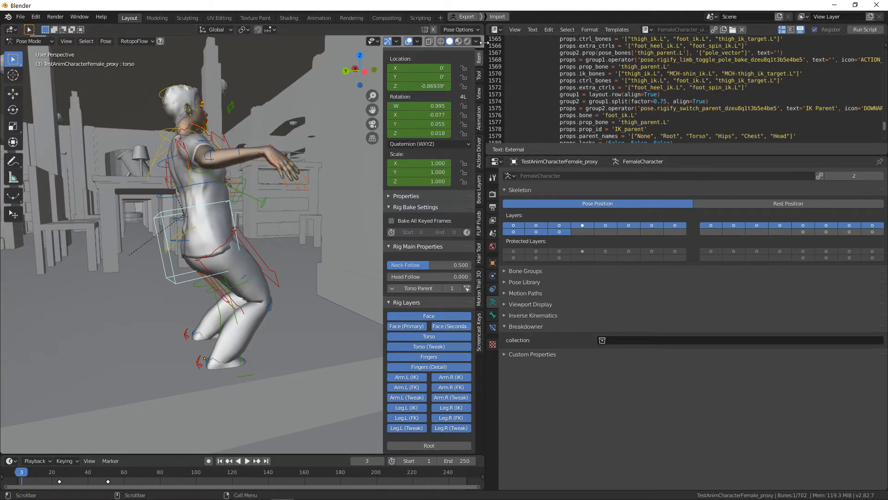
{"action": "left_click_drag", "start_coordinate": [485, 49], "coordinate": [716, 54]}
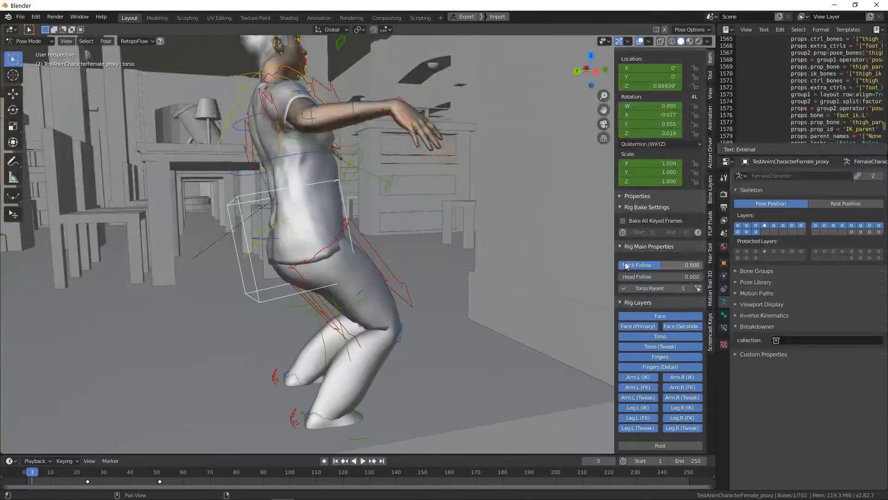
Raise the character's torso control to a Z location of about -0.29'
{"action": "scroll", "coordinate": [321, 194], "scroll_direction": "up", "scroll_amount": 1}
{"action": "middle_click_drag", "start_coordinate": [321, 193], "coordinate": [496, 244]}
{"action": "scroll", "coordinate": [322, 190], "scroll_direction": "down", "scroll_amount": 3}
{"action": "key", "text": "g"}
{"action": "left_click", "coordinate": [366, 194]}
{"action": "scroll", "coordinate": [347, 184], "scroll_direction": "up", "scroll_amount": 2}
{"action": "middle_click_drag", "start_coordinate": [347, 184], "coordinate": [385, 233]}
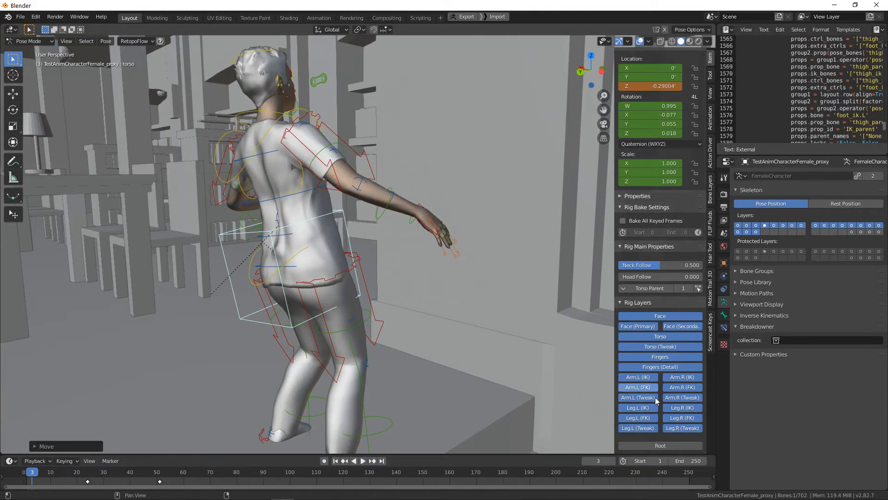
Show the Root rig layer, select the root control using wireframe shading, and return the viewport to solid shading
{"action": "left_click", "coordinate": [660, 446]}
{"action": "left_click", "coordinate": [657, 448]}
{"action": "left_click", "coordinate": [657, 448]}
{"action": "key", "text": "z"}
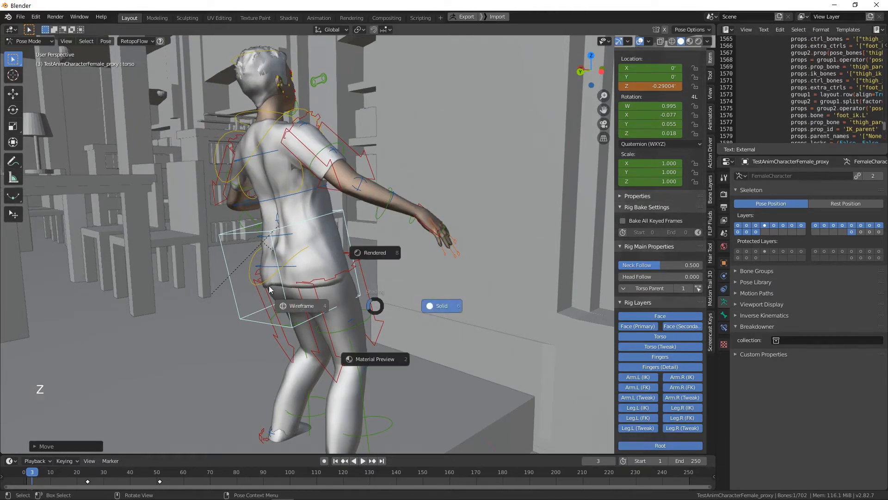
{"action": "left_click", "coordinate": [300, 306]}
{"action": "scroll", "coordinate": [401, 265], "scroll_direction": "down", "scroll_amount": 5}
{"action": "scroll", "coordinate": [404, 316], "scroll_direction": "up", "scroll_amount": 3}
{"action": "middle_click_drag", "start_coordinate": [404, 320], "coordinate": [453, 279]}
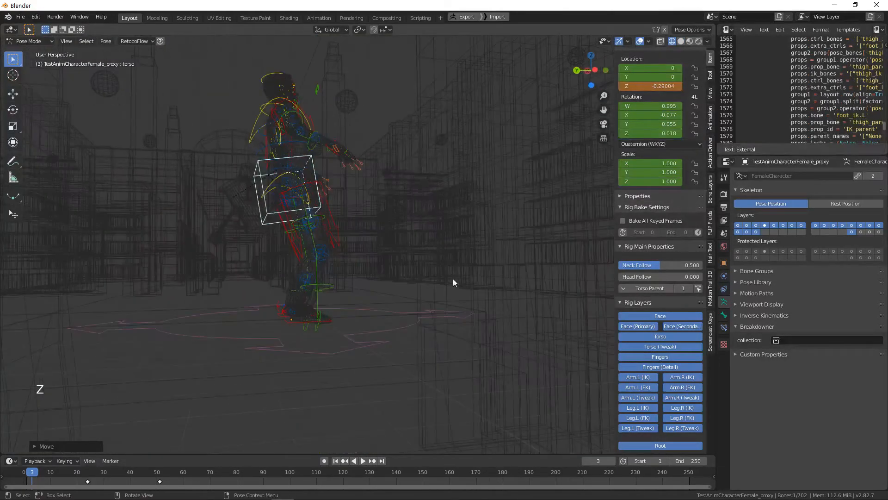
{"action": "left_click", "coordinate": [396, 331]}
{"action": "key", "text": "z"}
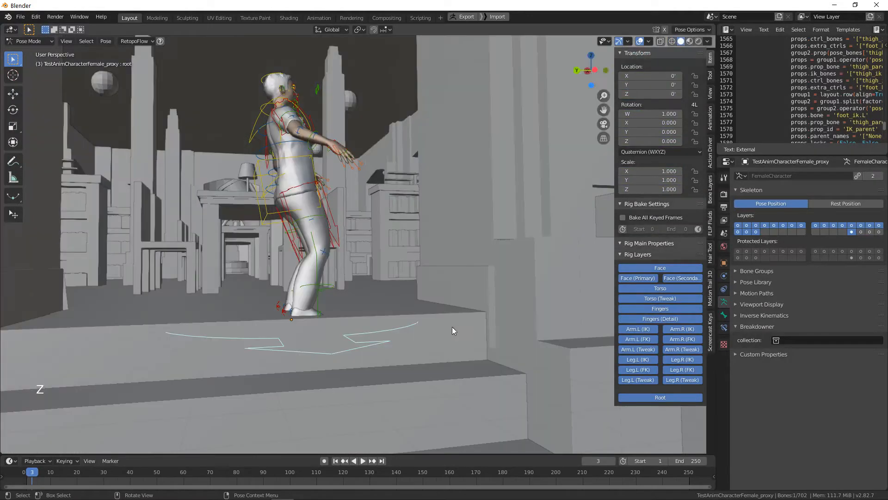
Move the root control about 0.24' up in Z and about 0.93' along X
{"action": "key", "text": "g"}
{"action": "key", "text": "z"}
{"action": "left_click", "coordinate": [445, 314]}
{"action": "middle_click_drag", "start_coordinate": [445, 314], "coordinate": [403, 327]}
{"action": "middle_click_drag", "start_coordinate": [403, 328], "coordinate": [398, 322], "text": "shift"}
{"action": "key", "text": "g"}
{"action": "key", "text": "x"}
{"action": "left_click", "coordinate": [330, 328]}
Move the root control about 0.73' along Y to place the character farther back on the upper step
{"action": "key", "text": "y"}
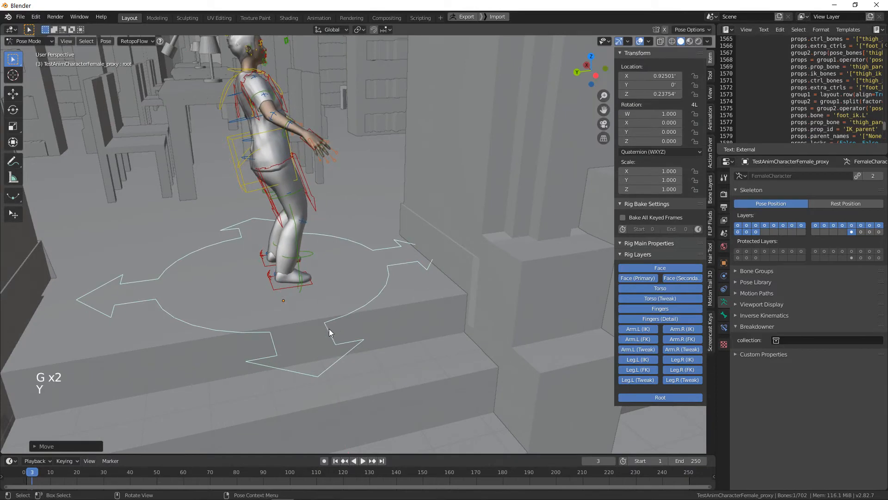
{"action": "key", "text": "f"}
{"action": "key", "text": "g"}
{"action": "key", "text": "y"}
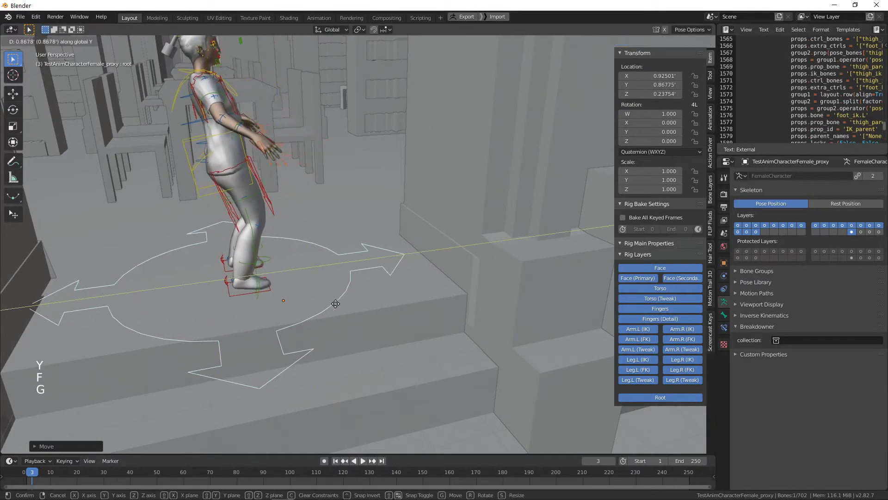
{"action": "left_click", "coordinate": [344, 308]}
{"action": "key", "text": "r"}
{"action": "right_click", "coordinate": [348, 292]}
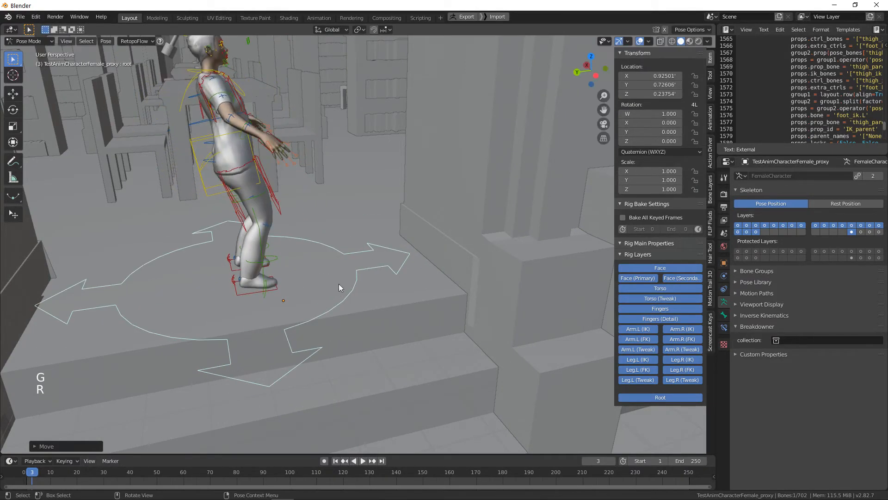
Select the torso control and try lowering it to bend the character's knees while the feet stay planted
{"action": "middle_click_drag", "start_coordinate": [355, 280], "coordinate": [396, 296]}
{"action": "scroll", "coordinate": [429, 293], "scroll_direction": "up", "scroll_amount": 2}
{"action": "scroll", "coordinate": [470, 298], "scroll_direction": "up", "scroll_amount": 1}
{"action": "scroll", "coordinate": [418, 292], "scroll_direction": "down", "scroll_amount": 3}
{"action": "scroll", "coordinate": [415, 303], "scroll_direction": "up", "scroll_amount": 3}
{"action": "scroll", "coordinate": [395, 296], "scroll_direction": "down", "scroll_amount": 1}
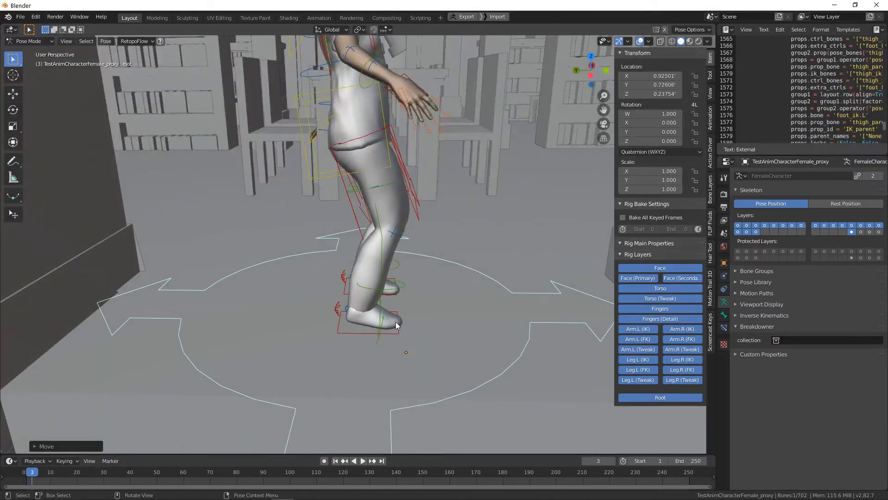
{"action": "middle_click_drag", "start_coordinate": [401, 331], "coordinate": [375, 168]}
{"action": "left_click", "coordinate": [390, 154]}
{"action": "left_click", "coordinate": [392, 156]}
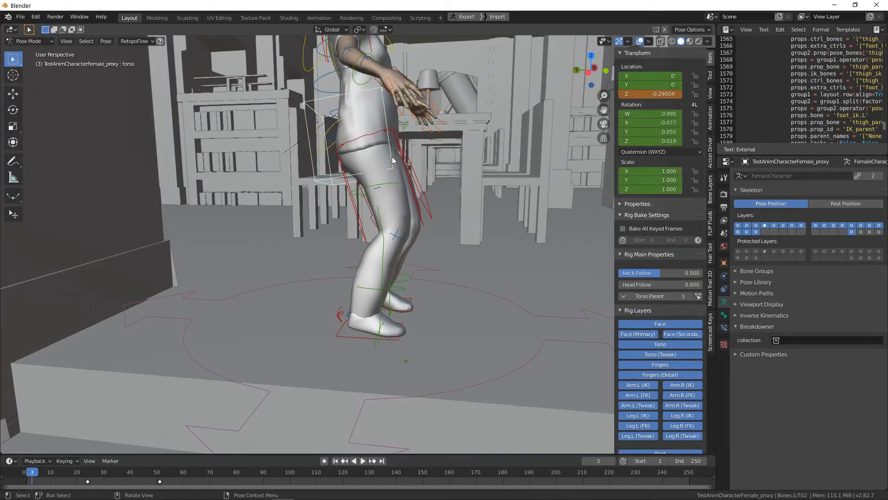
{"action": "key", "text": "g"}
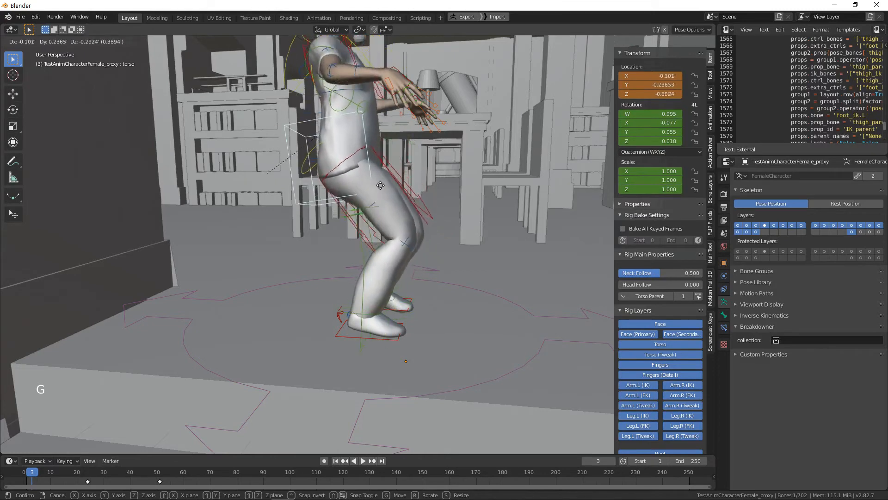
{"action": "key", "text": "Escape"}
{"action": "middle_click_drag", "start_coordinate": [392, 179], "coordinate": [456, 232]}
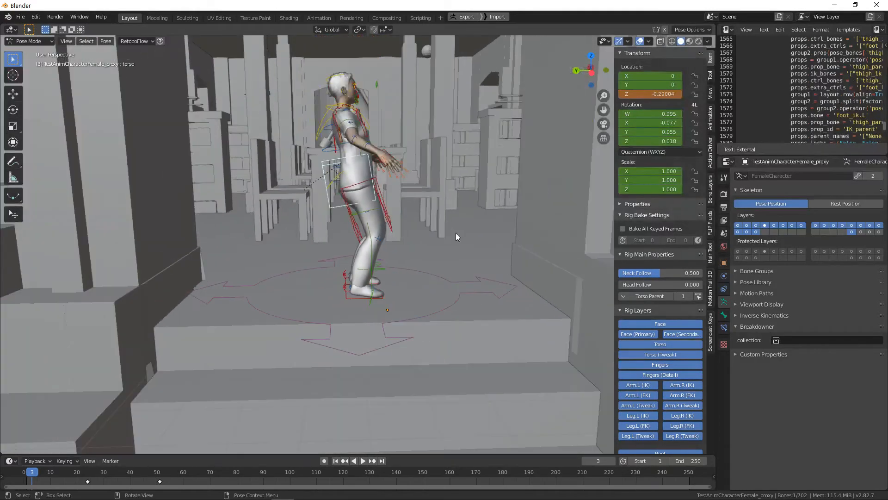
Select the root control and try sliding the whole character along global X
{"action": "left_click", "coordinate": [474, 293]}
{"action": "key", "text": "g"}
{"action": "key", "text": "x"}
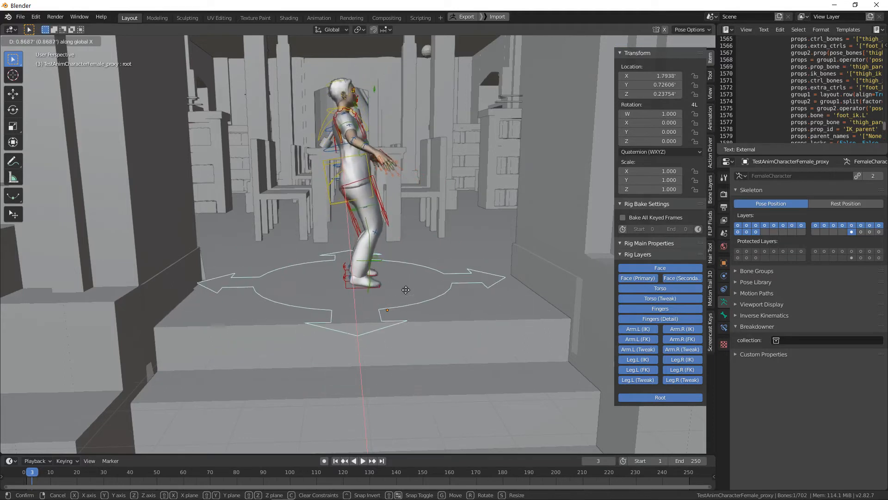
{"action": "key", "text": "Escape"}
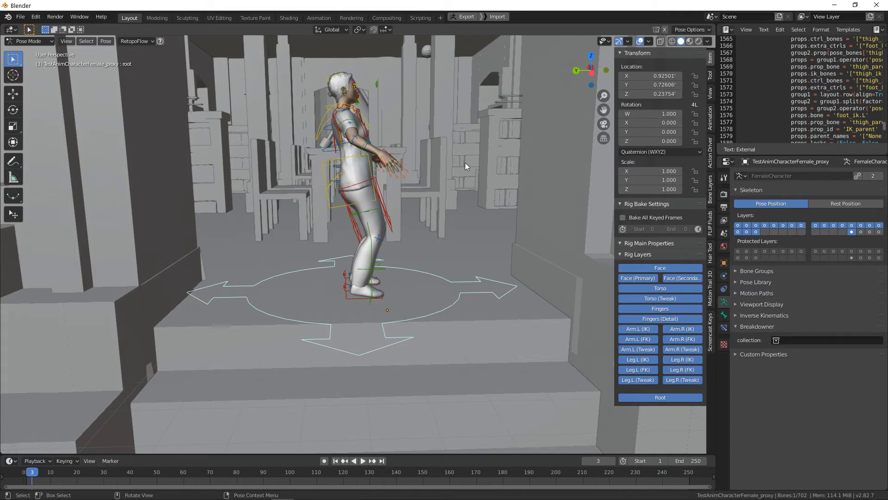
Lower the root control to a Z location of about 0.16' to set the feet on the floor, and hide the Root layer
{"action": "scroll", "coordinate": [451, 238], "scroll_direction": "up", "scroll_amount": 3}
{"action": "middle_click_drag", "start_coordinate": [464, 340], "coordinate": [440, 319]}
{"action": "scroll", "coordinate": [513, 352], "scroll_direction": "down", "scroll_amount": 3}
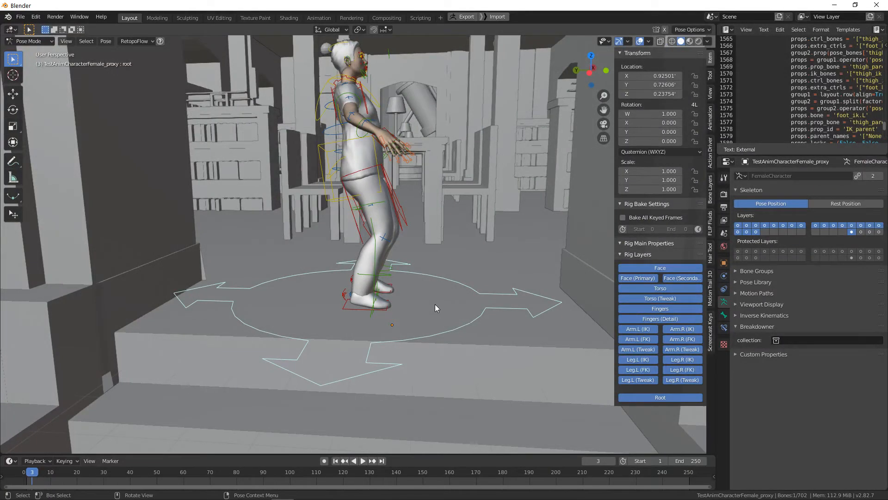
{"action": "scroll", "coordinate": [389, 285], "scroll_direction": "up", "scroll_amount": 2}
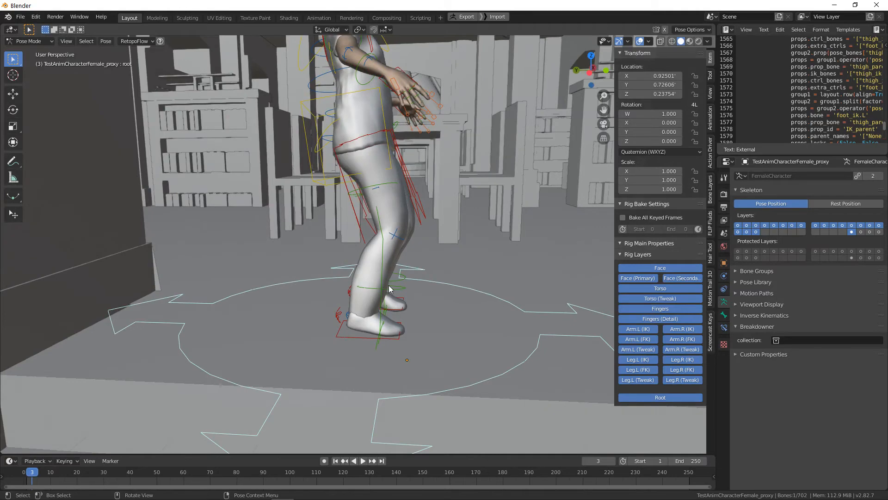
{"action": "middle_click_drag", "start_coordinate": [573, 353], "coordinate": [448, 318]}
{"action": "key", "text": "g"}
{"action": "left_click", "coordinate": [432, 301]}
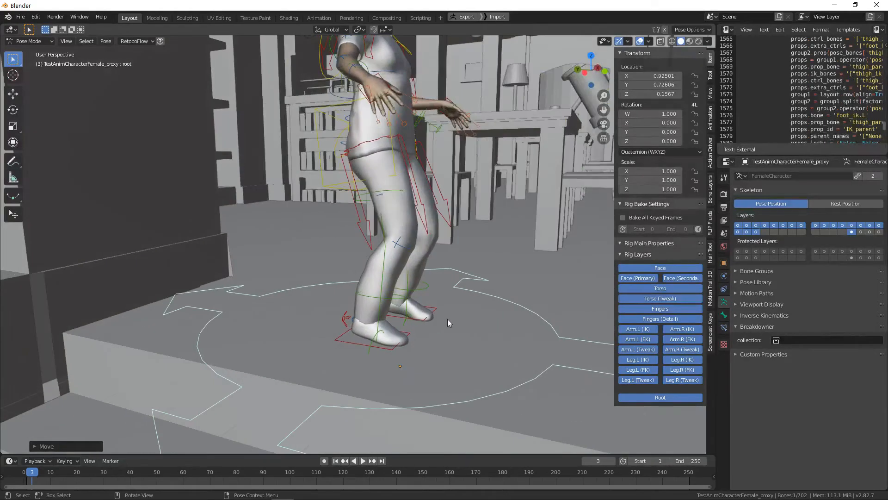
{"action": "left_click", "coordinate": [653, 399]}
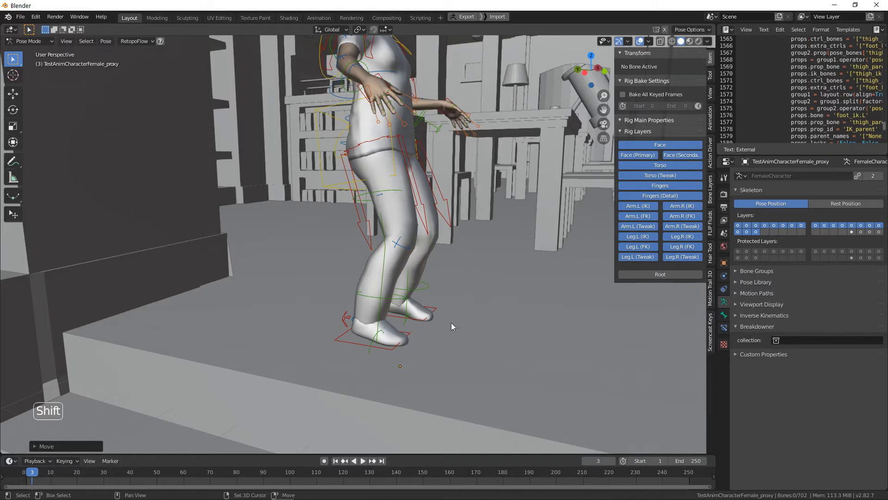
Select the right shin tweak control and view its rig main properties
{"action": "left_click", "coordinate": [403, 248]}
{"action": "middle_click_drag", "start_coordinate": [437, 234], "coordinate": [578, 259]}
{"action": "scroll", "coordinate": [679, 337], "scroll_direction": "down", "scroll_amount": 2}
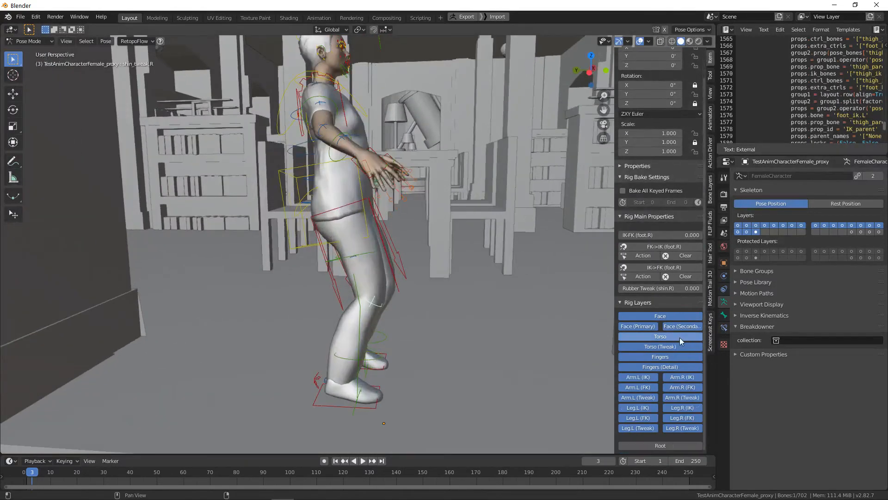
Move the right hand's IK control upward and outward to raise the arm to about shoulder height
{"action": "middle_click_drag", "start_coordinate": [513, 222], "coordinate": [481, 217]}
{"action": "middle_click_drag", "start_coordinate": [456, 164], "coordinate": [448, 240], "text": "shift"}
{"action": "scroll", "coordinate": [448, 239], "scroll_direction": "up", "scroll_amount": 2}
{"action": "middle_click_drag", "start_coordinate": [515, 215], "coordinate": [493, 215]}
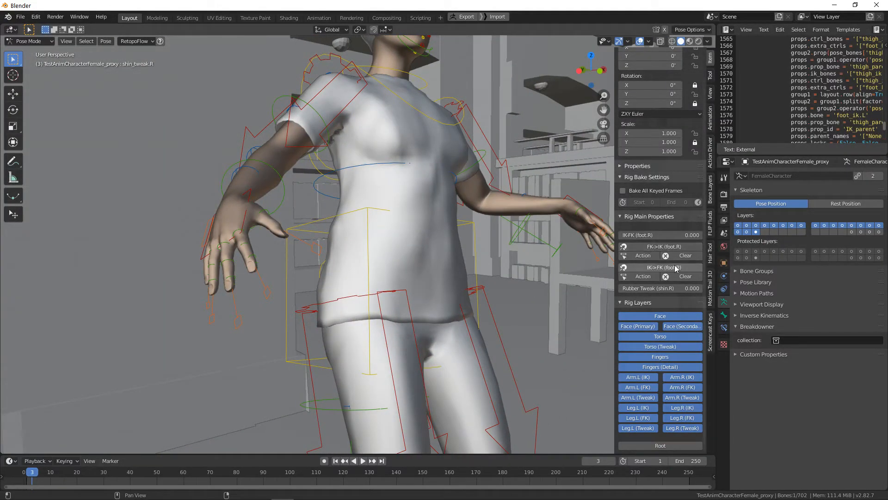
{"action": "middle_click_drag", "start_coordinate": [373, 256], "coordinate": [243, 213]}
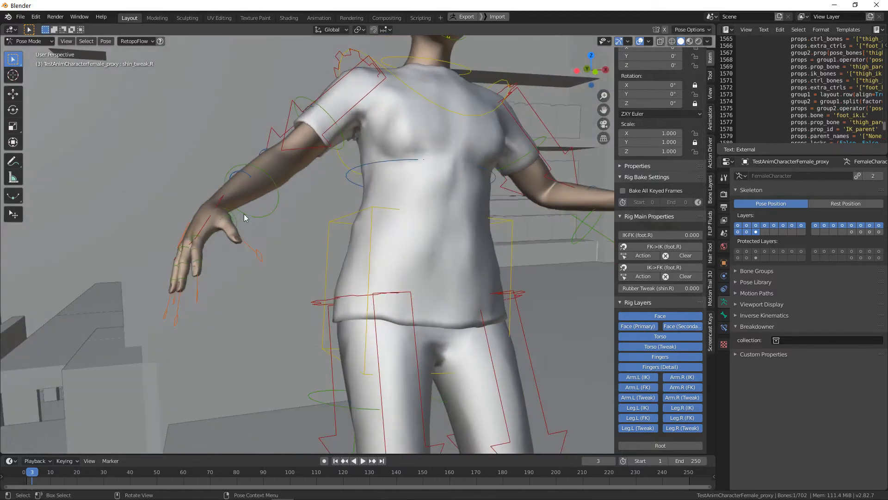
{"action": "left_click", "coordinate": [217, 212]}
{"action": "key", "text": "g"}
{"action": "left_click", "coordinate": [201, 86]}
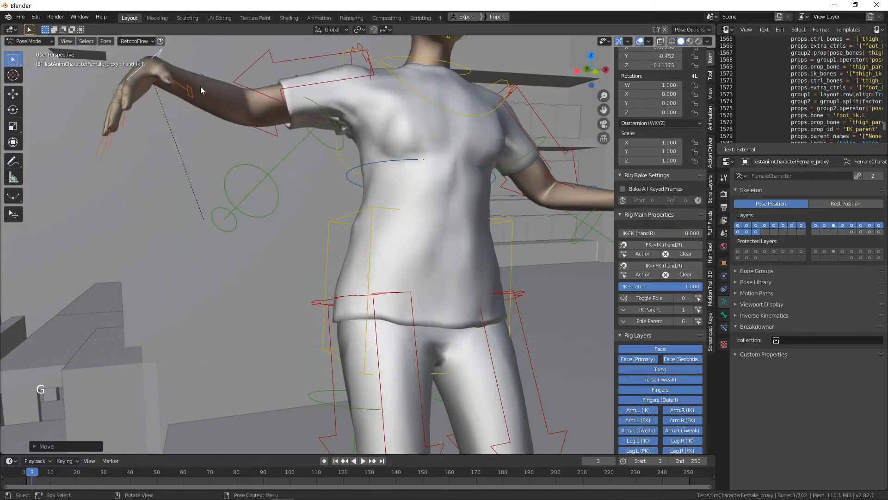
Select the right forearm's FK control and snap the right arm's FK chain to the IK pose
{"action": "left_click", "coordinate": [277, 187]}
{"action": "middle_click_drag", "start_coordinate": [266, 182], "coordinate": [322, 248], "text": "shift"}
{"action": "mouse_move", "coordinate": [321, 248]}
{"action": "middle_mouse_down"}
{"action": "mouse_move", "coordinate": [318, 232]}
{"action": "mouse_move", "coordinate": [322, 260]}
{"action": "middle_mouse_up"}
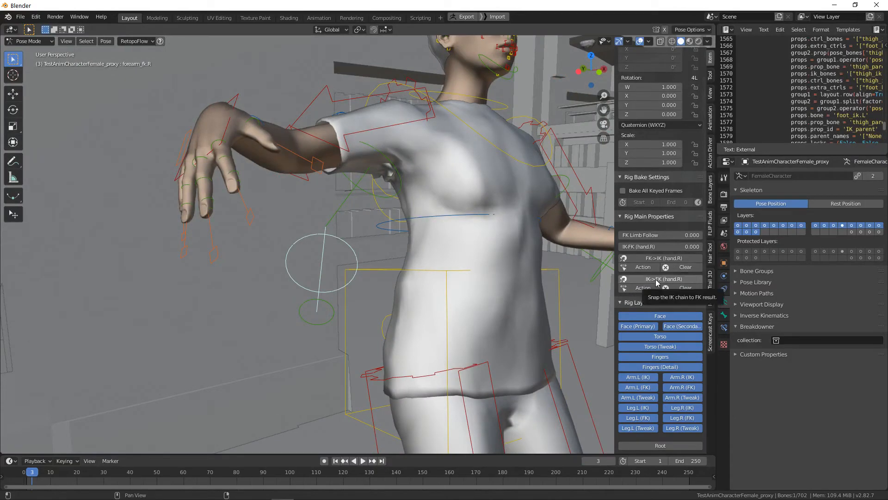
{"action": "left_click", "coordinate": [661, 260]}
{"action": "middle_click_drag", "start_coordinate": [377, 212], "coordinate": [385, 256]}
{"action": "middle_click_drag", "start_coordinate": [376, 218], "coordinate": [407, 237]}
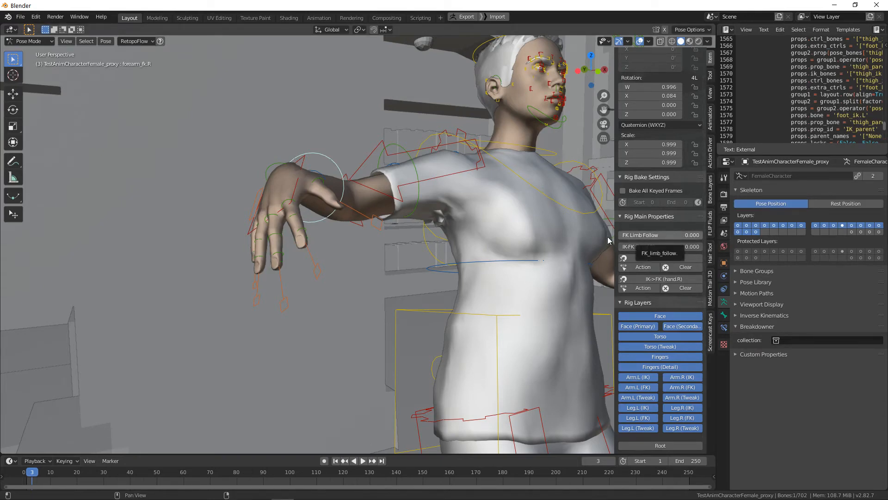
Toggle the Torso and Torso (Tweak) rig layers to compare them, keeping Torso shown and Torso (Tweak) hidden
{"action": "middle_click_drag", "start_coordinate": [435, 233], "coordinate": [457, 248]}
{"action": "scroll", "coordinate": [524, 254], "scroll_direction": "down", "scroll_amount": 2}
{"action": "middle_click_drag", "start_coordinate": [523, 254], "coordinate": [589, 256]}
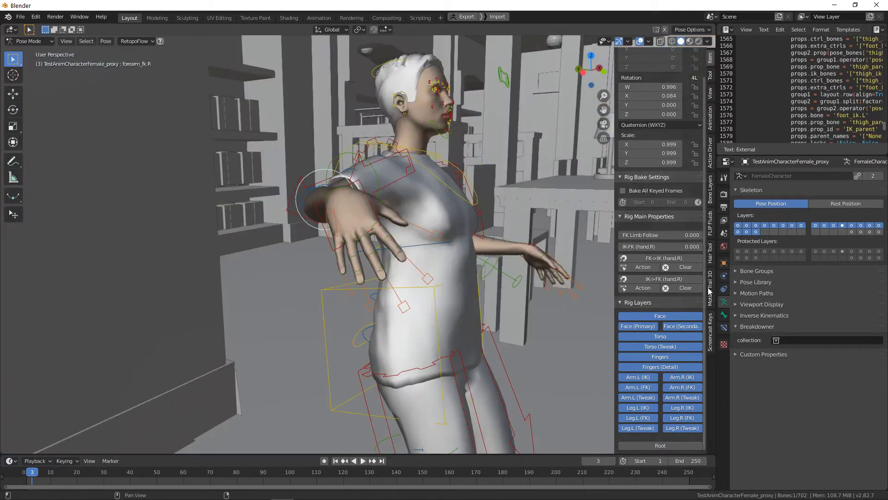
{"action": "scroll", "coordinate": [518, 268], "scroll_direction": "down", "scroll_amount": 3}
{"action": "middle_click_drag", "start_coordinate": [458, 259], "coordinate": [470, 246]}
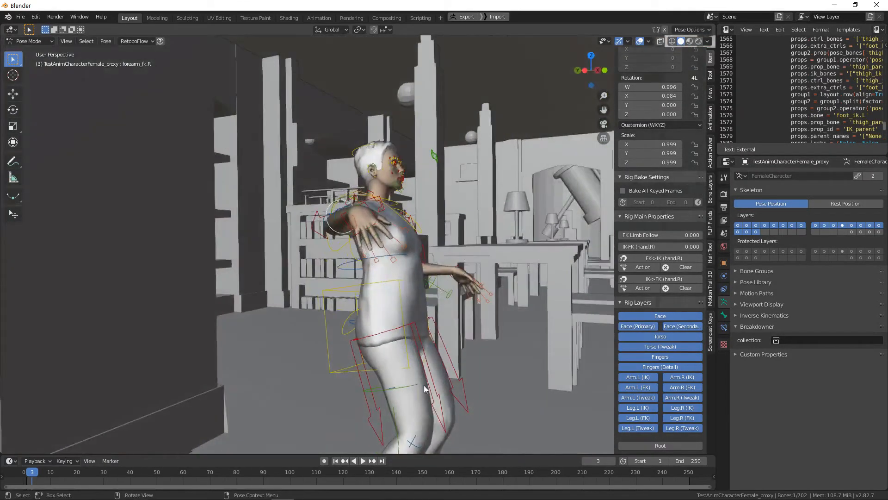
{"action": "middle_click_drag", "start_coordinate": [443, 403], "coordinate": [467, 296], "text": "shift"}
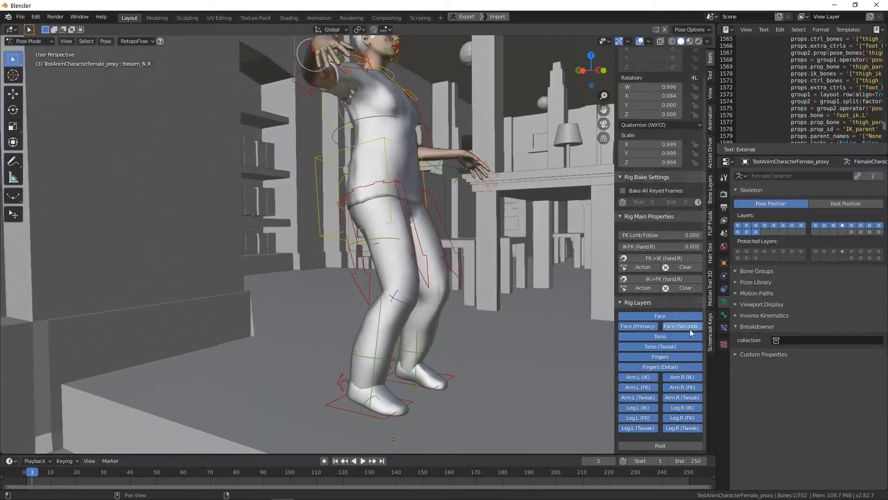
{"action": "left_click", "coordinate": [671, 335]}
{"action": "left_click", "coordinate": [678, 347]}
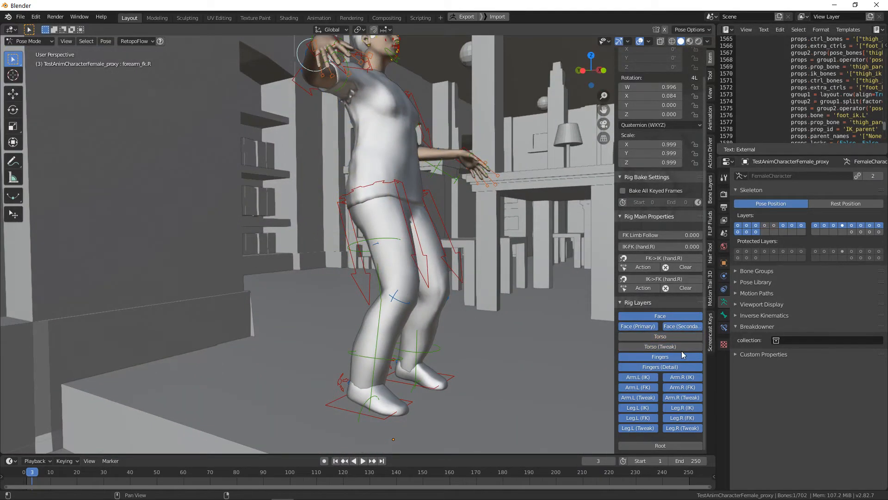
{"action": "left_click", "coordinate": [678, 346]}
{"action": "left_click", "coordinate": [657, 337]}
{"action": "left_click", "coordinate": [664, 345]}
Switch the viewport to wireframe shading and toggle the Torso (Tweak) layer to examine the torso controls
{"action": "key", "text": "z"}
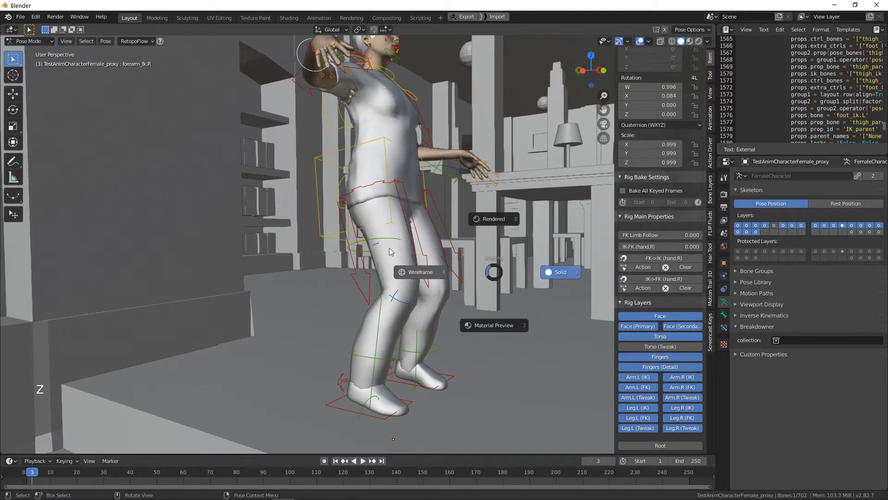
{"action": "left_click", "coordinate": [428, 269]}
{"action": "middle_click_drag", "start_coordinate": [481, 234], "coordinate": [434, 223], "text": "shift"}
{"action": "scroll", "coordinate": [453, 262], "scroll_direction": "up", "scroll_amount": 3}
{"action": "middle_click_drag", "start_coordinate": [517, 248], "coordinate": [484, 243], "text": "shift"}
{"action": "left_click", "coordinate": [667, 348]}
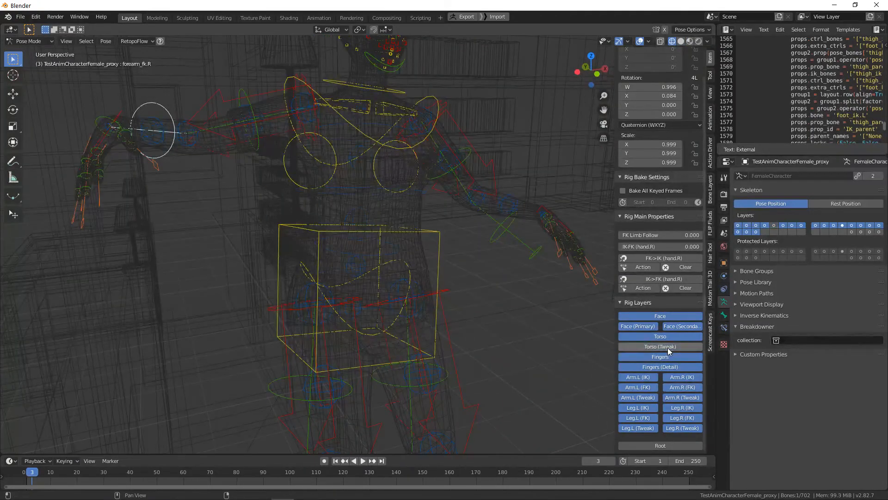
{"action": "left_click", "coordinate": [668, 348]}
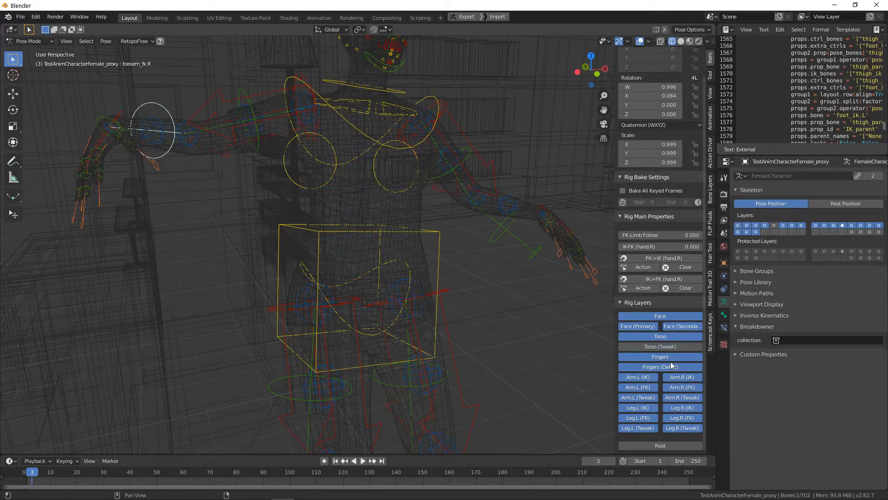
Hide the Fingers (Detail), arm FK, leg FK and leg Tweak rig layers, and return the viewport to solid shading
{"action": "left_click", "coordinate": [670, 358]}
{"action": "left_click", "coordinate": [673, 367]}
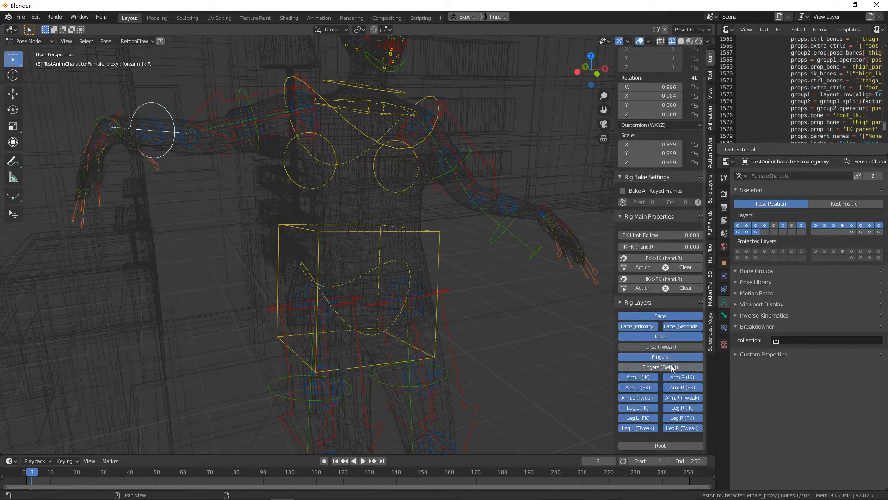
{"action": "left_click", "coordinate": [646, 387]}
{"action": "left_click", "coordinate": [654, 238]}
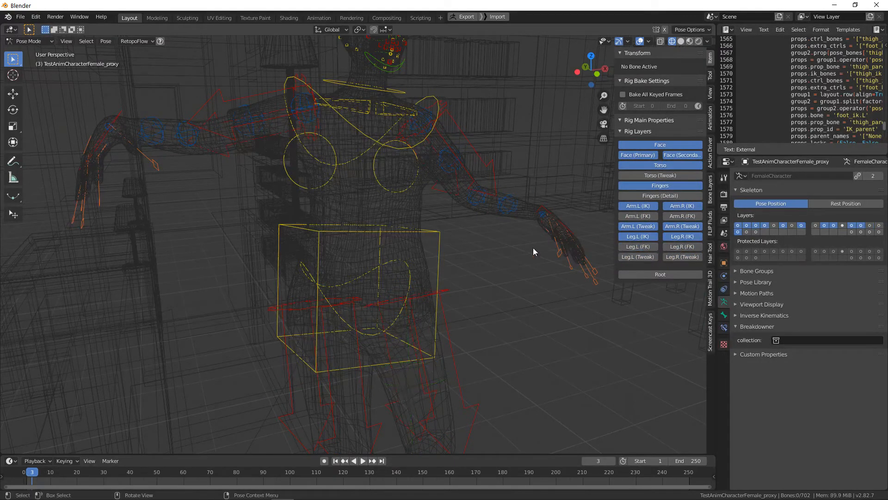
{"action": "scroll", "coordinate": [439, 243], "scroll_direction": "down", "scroll_amount": 3}
{"action": "middle_click_drag", "start_coordinate": [439, 243], "coordinate": [477, 134]}
{"action": "scroll", "coordinate": [462, 225], "scroll_direction": "up", "scroll_amount": 2}
{"action": "key", "text": "shift+z"}
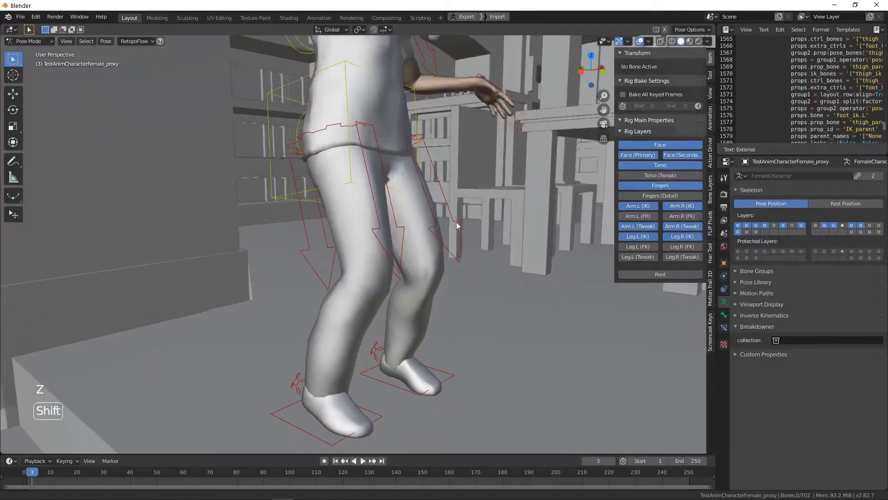
Try rotating the left thigh's IK control, first about the global X axis, to swing the knee
{"action": "left_click", "coordinate": [442, 204]}
{"action": "middle_click_drag", "start_coordinate": [434, 193], "coordinate": [462, 145]}
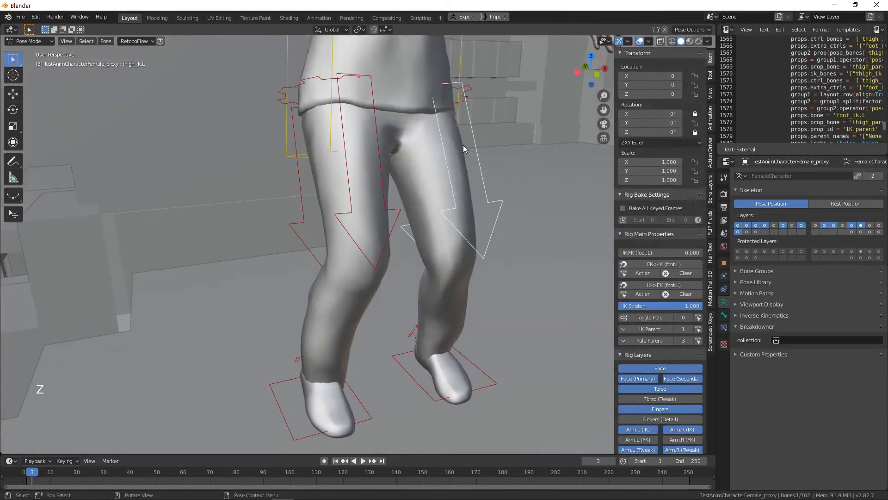
{"action": "key", "text": "r"}
{"action": "key", "text": "x"}
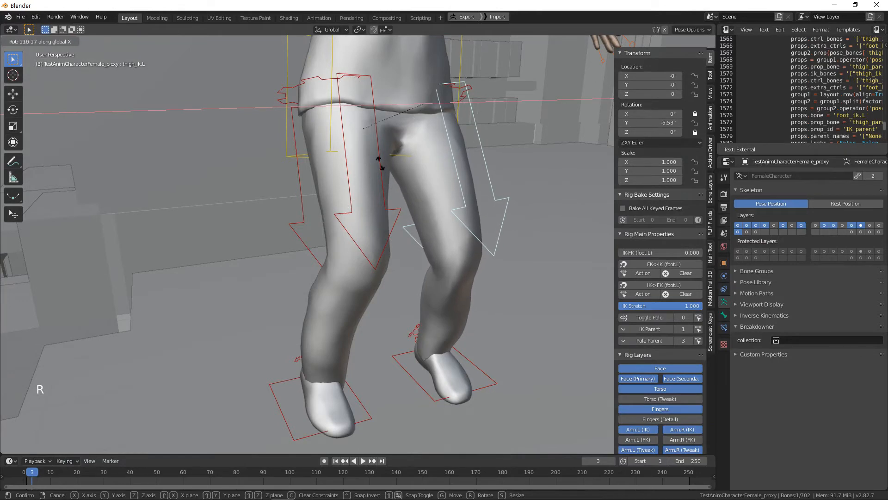
{"action": "right_click", "coordinate": [486, 219]}
{"action": "middle_click_drag", "start_coordinate": [504, 229], "coordinate": [462, 181]}
{"action": "key", "text": "r"}
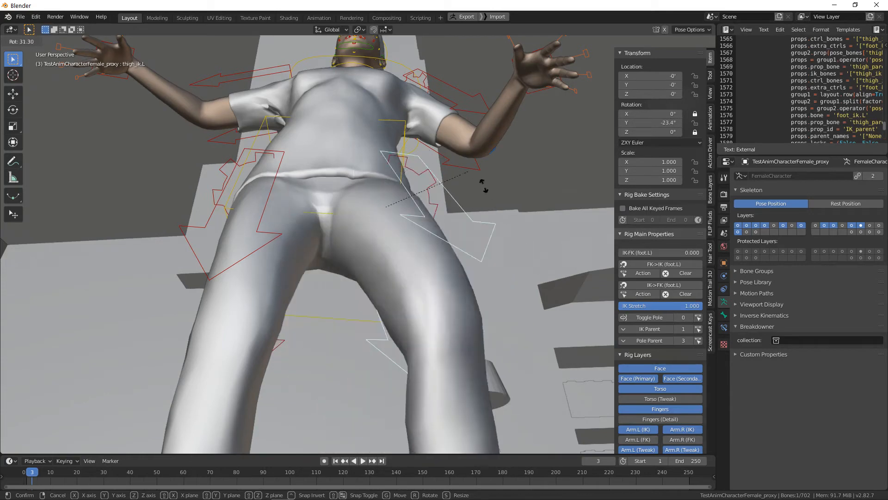
{"action": "right_click", "coordinate": [501, 183]}
Try rotating the left upper arm's IK control to swing the elbow, and revert the rotation
{"action": "middle_click_drag", "start_coordinate": [501, 182], "coordinate": [399, 179]}
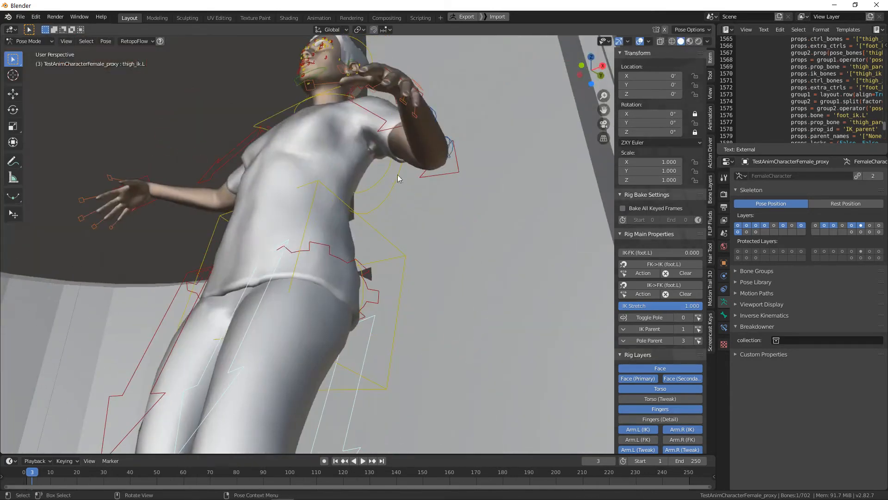
{"action": "left_click", "coordinate": [396, 123]}
{"action": "key", "text": "r"}
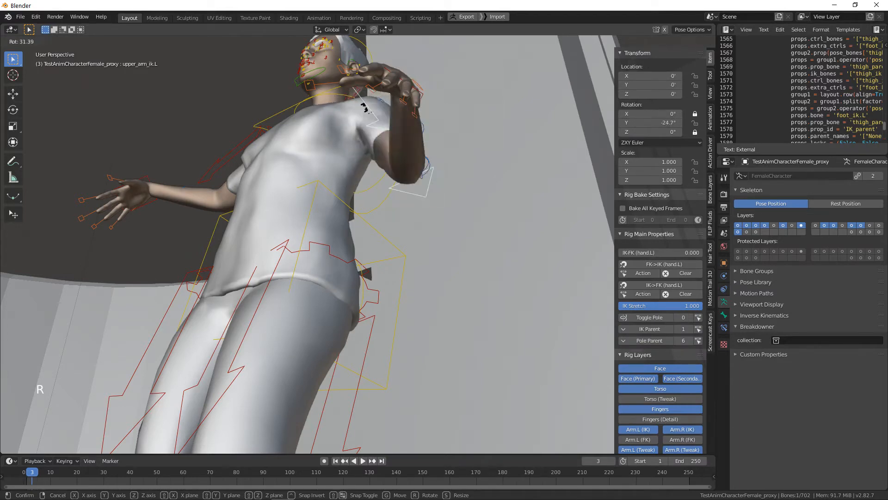
{"action": "right_click", "coordinate": [437, 136]}
{"action": "middle_click_drag", "start_coordinate": [438, 138], "coordinate": [289, 284]}
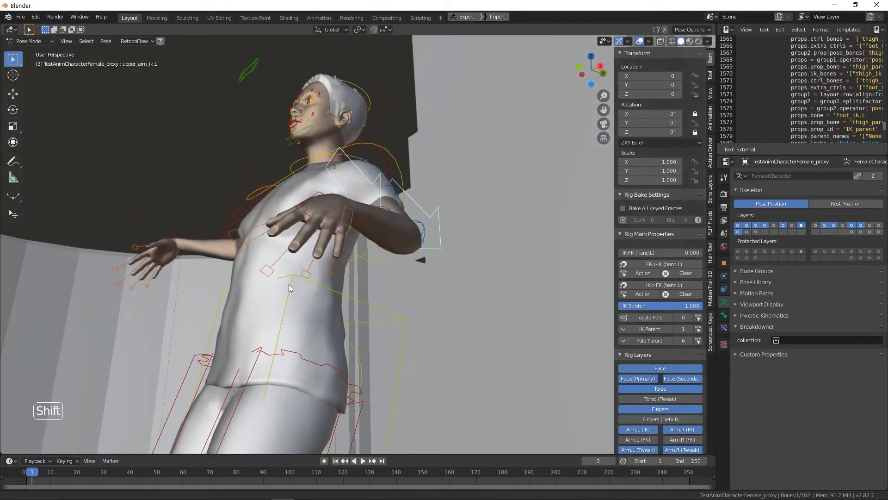
{"action": "key", "text": "r"}
{"action": "middle_click_drag", "start_coordinate": [431, 110], "coordinate": [420, 210]}
{"action": "left_click", "coordinate": [442, 143]}
{"action": "key", "text": "ctrl+z"}
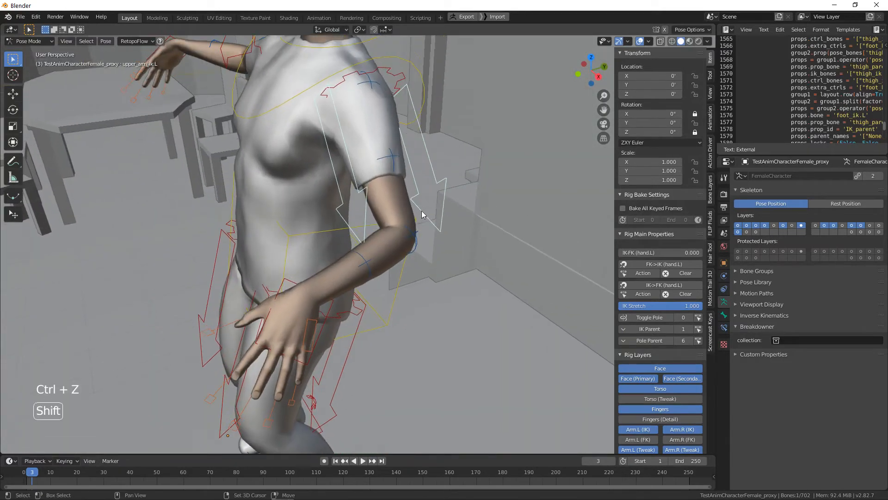
Examine the character's pose and the visible IK controls from the side and front, down to the feet
{"action": "scroll", "coordinate": [448, 157], "scroll_direction": "up", "scroll_amount": 3}
{"action": "middle_click_drag", "start_coordinate": [447, 158], "coordinate": [430, 134]}
{"action": "middle_click_drag", "start_coordinate": [429, 134], "coordinate": [398, 181], "text": "shift"}
{"action": "scroll", "coordinate": [495, 271], "scroll_direction": "down", "scroll_amount": 4}
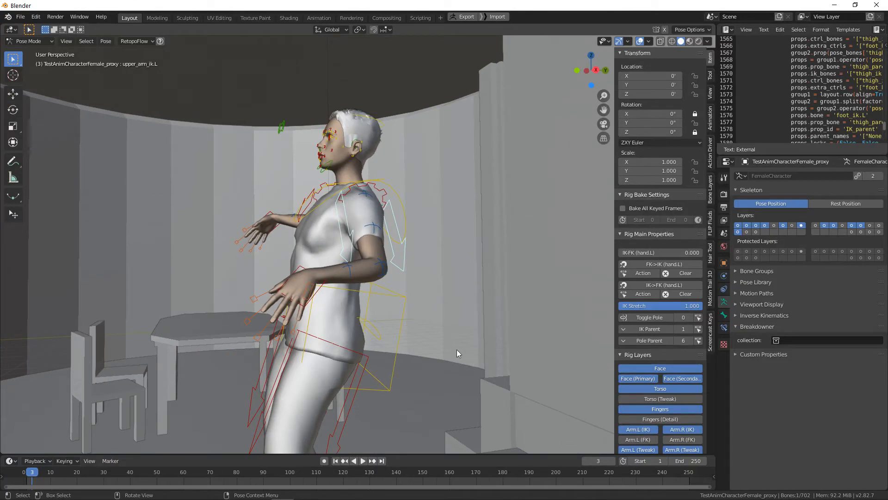
{"action": "middle_click_drag", "start_coordinate": [456, 349], "coordinate": [397, 289]}
{"action": "scroll", "coordinate": [336, 231], "scroll_direction": "down", "scroll_amount": 3}
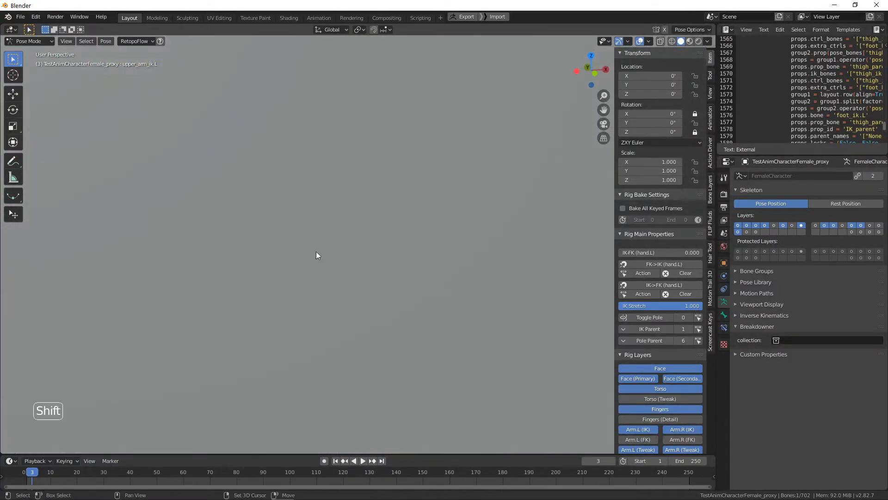
{"action": "middle_click_drag", "start_coordinate": [315, 251], "coordinate": [402, 240]}
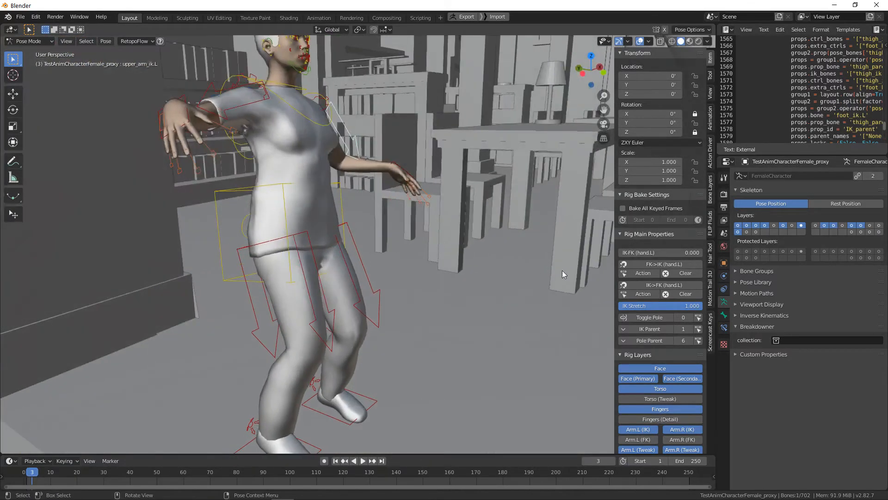
{"action": "middle_click_drag", "start_coordinate": [558, 276], "coordinate": [509, 251]}
{"action": "middle_click_drag", "start_coordinate": [435, 322], "coordinate": [422, 374]}
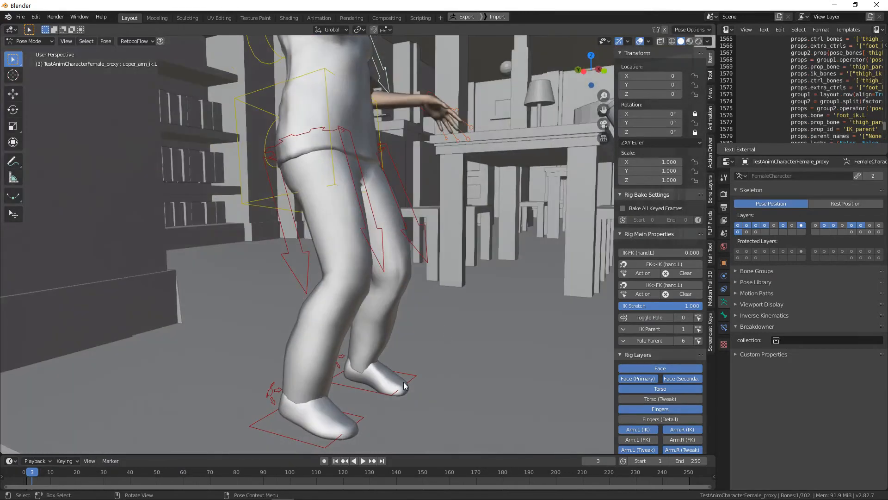
{"action": "scroll", "coordinate": [383, 293], "scroll_direction": "down", "scroll_amount": 4}
{"action": "middle_click_drag", "start_coordinate": [382, 293], "coordinate": [401, 300]}
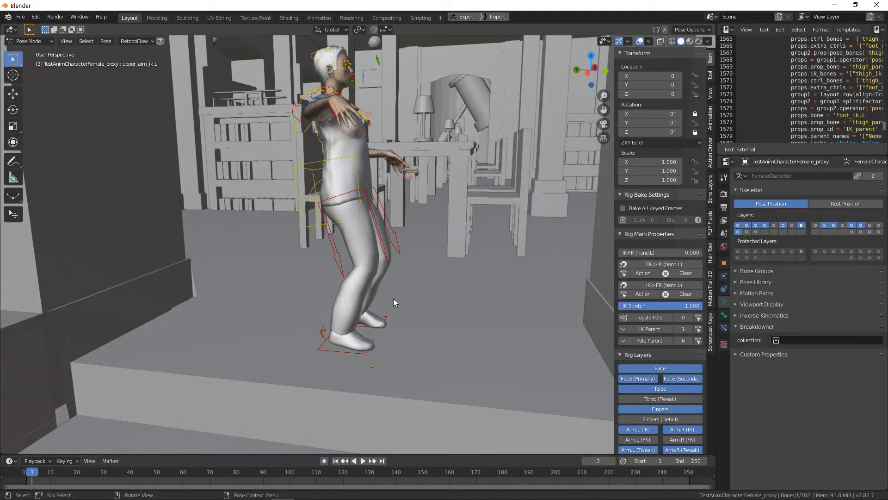
{"action": "scroll", "coordinate": [393, 298], "scroll_direction": "up", "scroll_amount": 2}
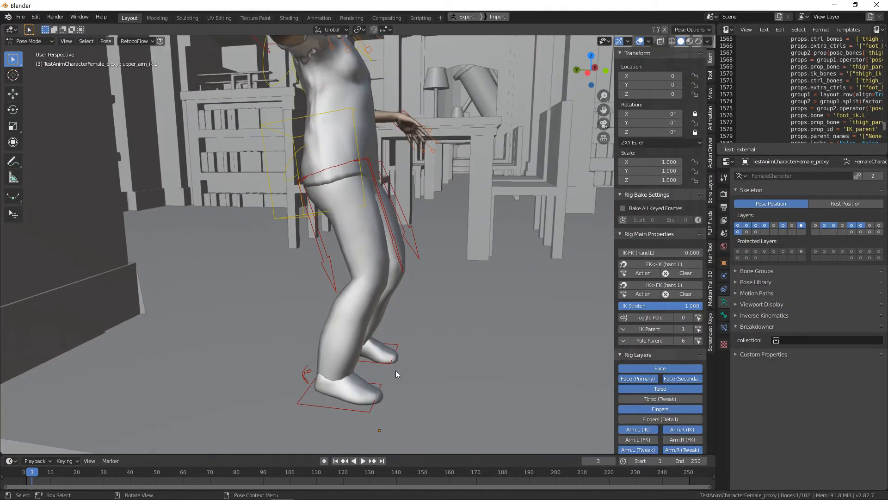
Move the left foot's IK control forward along the global Y axis
{"action": "left_click", "coordinate": [387, 365]}
{"action": "key", "text": "g"}
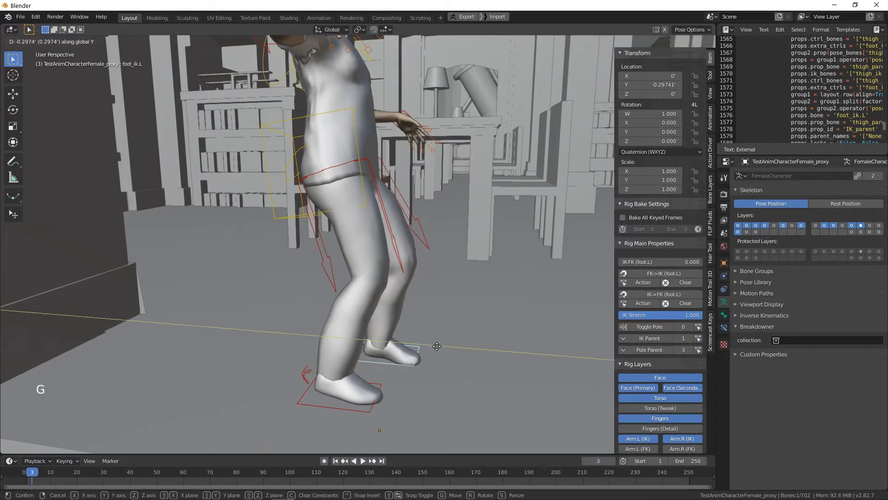
{"action": "left_click", "coordinate": [415, 379]}
Move the right foot's IK control backward to a Y location of about 0.57' and insert a LocRotScale keyframe at frame 3
{"action": "left_click", "coordinate": [366, 411]}
{"action": "key", "text": "g"}
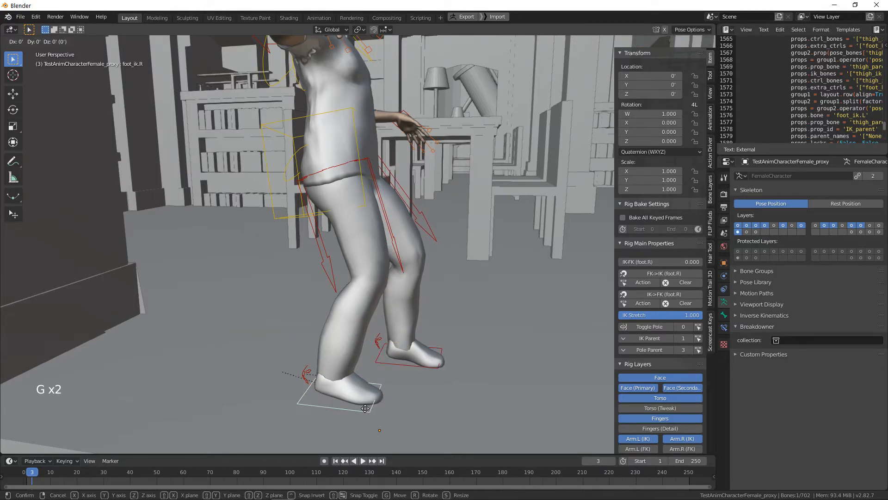
{"action": "left_click", "coordinate": [392, 332]}
{"action": "middle_click_drag", "start_coordinate": [392, 331], "coordinate": [430, 332]}
{"action": "middle_click_drag", "start_coordinate": [377, 302], "coordinate": [199, 336]}
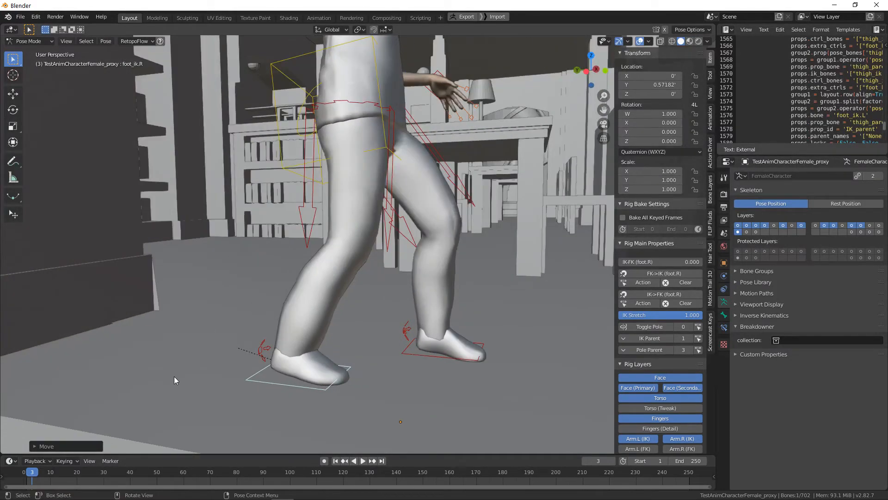
{"action": "key", "text": "i"}
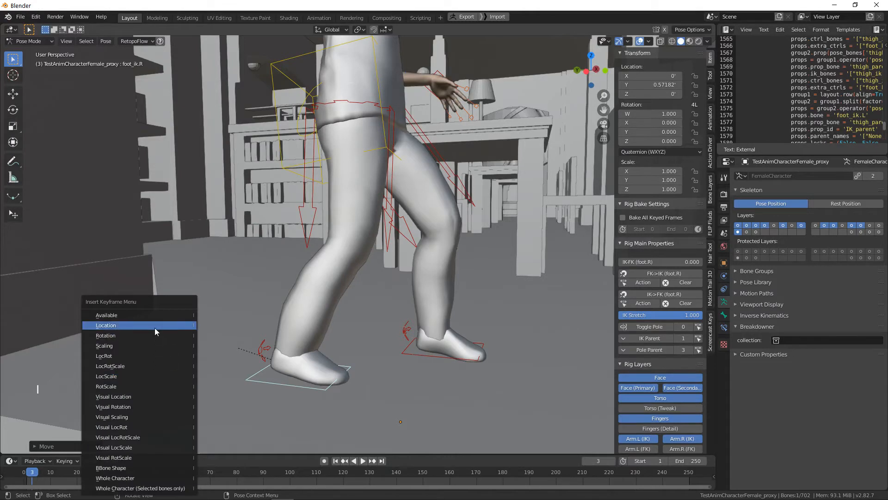
{"action": "left_click", "coordinate": [134, 366]}
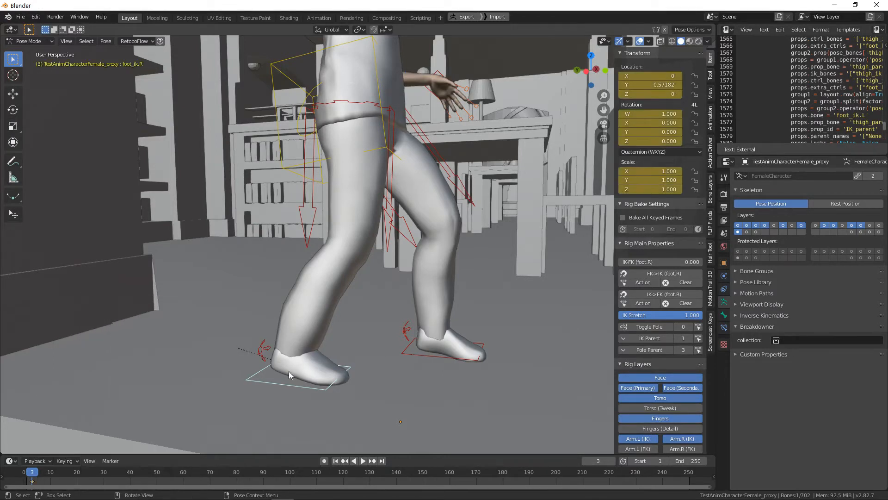
At frame 78, raise the right foot's IK control forward to about X 0.33', Y -1.48', Z 1.32' and insert a LocRotScale keyframe
{"action": "left_click_drag", "start_coordinate": [50, 472], "coordinate": [184, 469]}
{"action": "middle_click_drag", "start_coordinate": [277, 416], "coordinate": [321, 385]}
{"action": "key", "text": "g"}
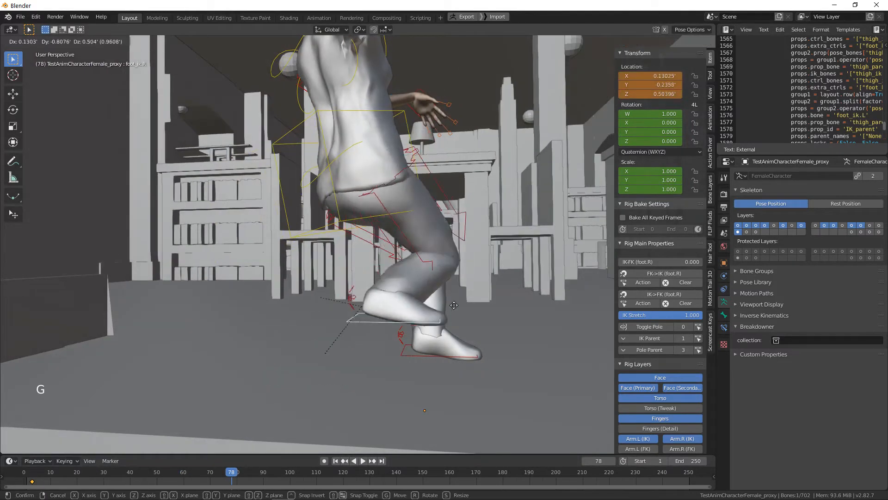
{"action": "left_click", "coordinate": [563, 234]}
{"action": "key", "text": "i"}
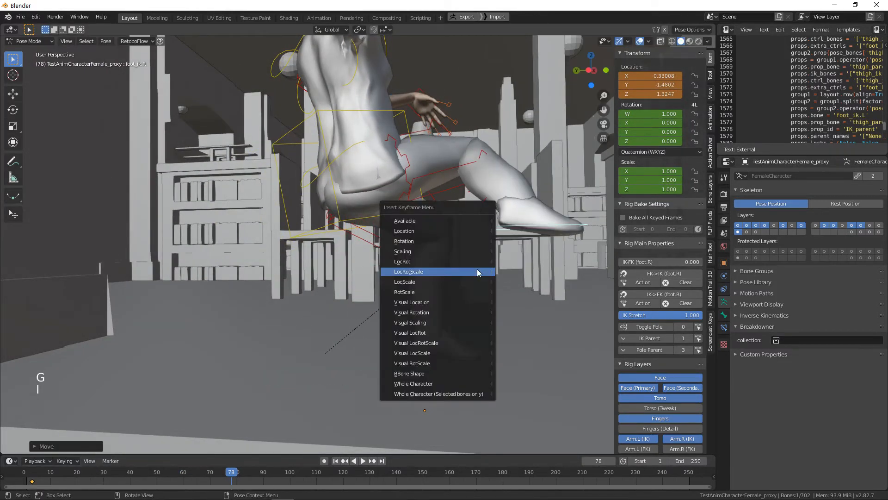
{"action": "left_click", "coordinate": [473, 269]}
Select the right thigh's IK control and try rotating it to swing the raised knee
{"action": "middle_click_drag", "start_coordinate": [473, 270], "coordinate": [407, 199]}
{"action": "left_click", "coordinate": [424, 170]}
{"action": "key", "text": "r"}
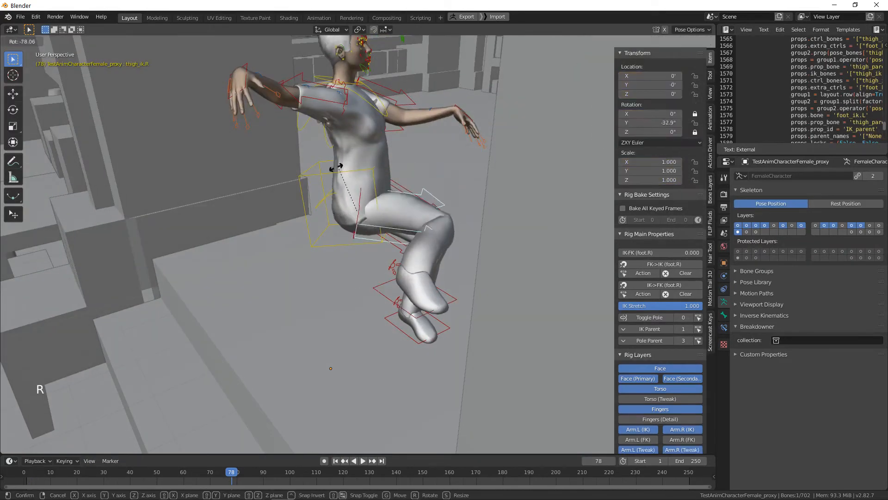
{"action": "key", "text": "Escape"}
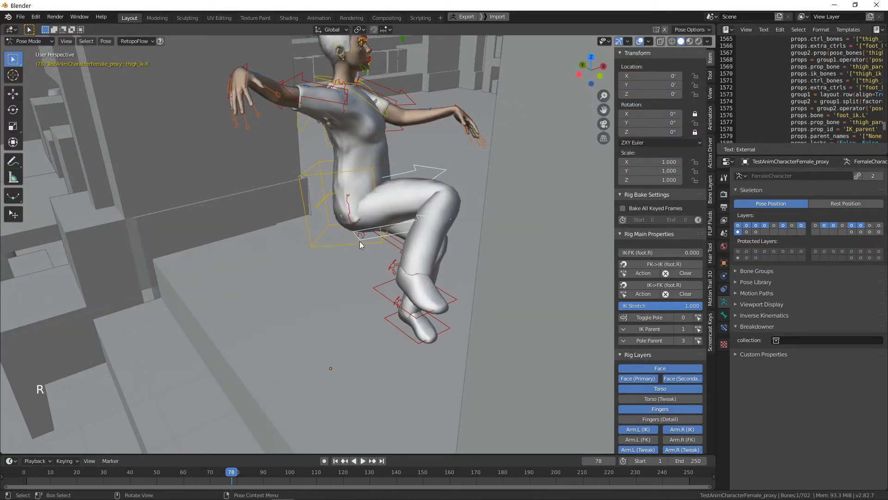
Insert a LocRotScale keyframe on the right thigh's IK control at frame 5
{"action": "key", "text": "i"}
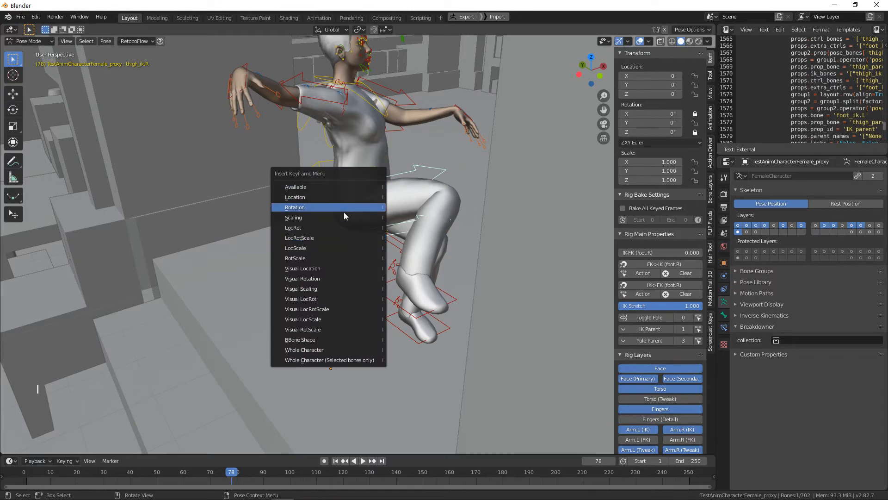
{"action": "left_click_drag", "start_coordinate": [227, 477], "coordinate": [37, 477]}
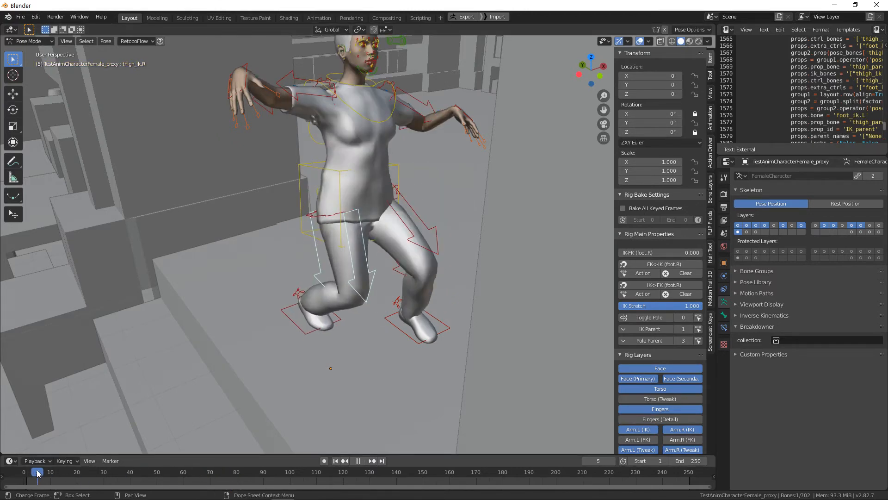
{"action": "middle_click_drag", "start_coordinate": [365, 296], "coordinate": [371, 280]}
{"action": "key", "text": "i"}
{"action": "left_click", "coordinate": [371, 276]}
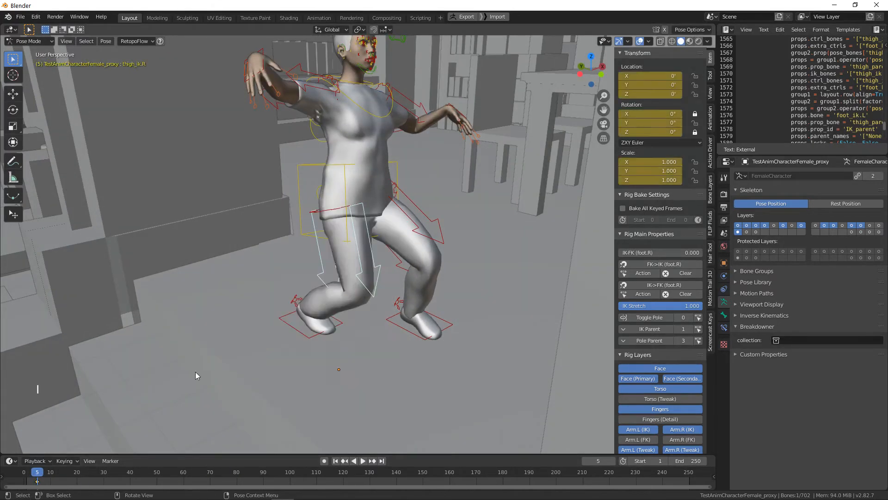
Play the animation and stop it at frame 70
{"action": "key", "text": "space"}
{"action": "key", "text": "space"}
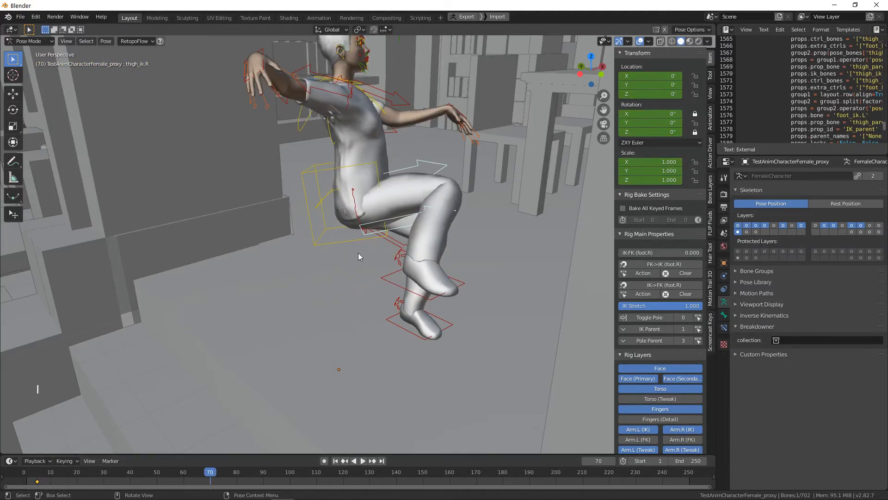
{"action": "middle_click_drag", "start_coordinate": [383, 224], "coordinate": [372, 211]}
{"action": "key", "text": "r"}
{"action": "key", "text": "r"}
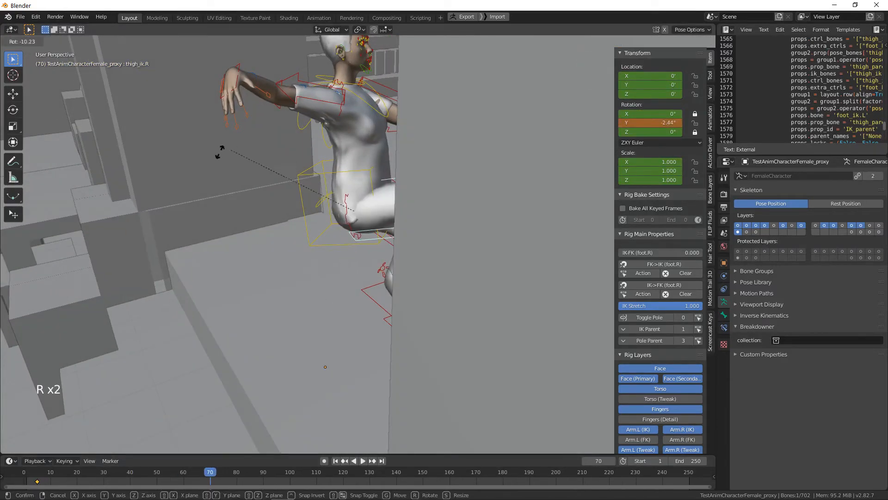
{"action": "right_click", "coordinate": [327, 263]}
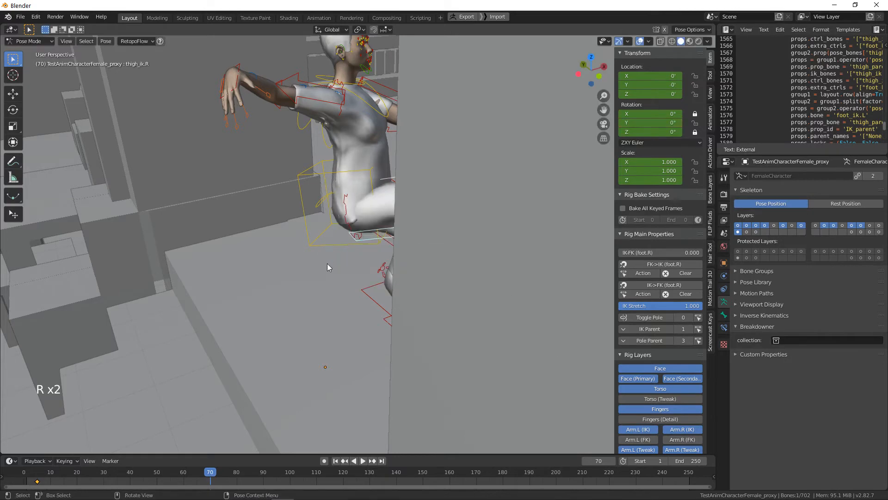
Rotate the right thigh's IK control to about 26° on Y and insert a rotation keyframe at frame 70
{"action": "middle_click_drag", "start_coordinate": [327, 263], "coordinate": [282, 269]}
{"action": "middle_click_drag", "start_coordinate": [417, 259], "coordinate": [393, 277]}
{"action": "key", "text": "r"}
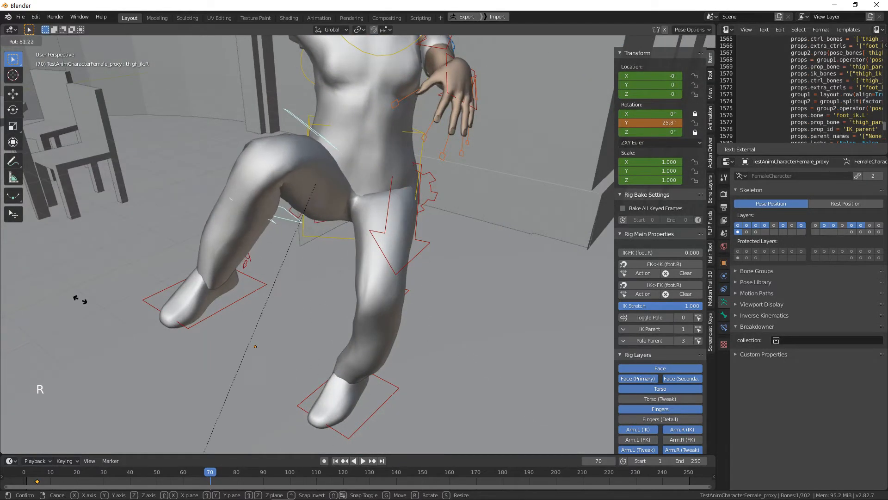
{"action": "left_click", "coordinate": [79, 313]}
{"action": "middle_click_drag", "start_coordinate": [312, 252], "coordinate": [319, 176]}
{"action": "key", "text": "i"}
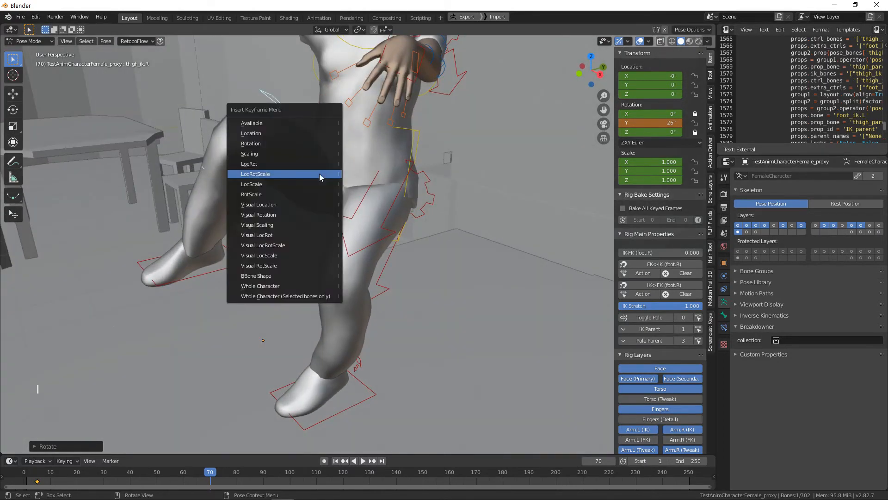
{"action": "left_click", "coordinate": [301, 153]}
Review the leg motion along the timeline and examine the right leg's pose from the side at frame 30
{"action": "middle_click_drag", "start_coordinate": [270, 147], "coordinate": [283, 147]}
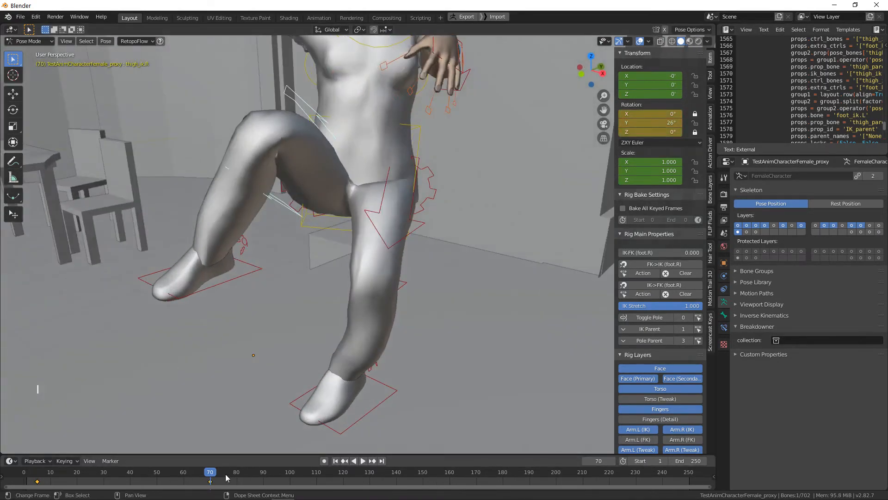
{"action": "left_click_drag", "start_coordinate": [214, 468], "coordinate": [163, 465]}
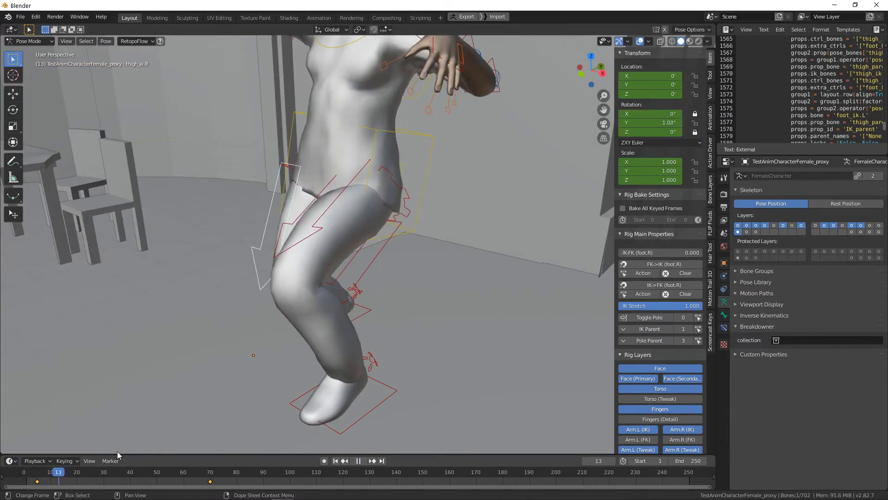
{"action": "left_click_drag", "start_coordinate": [263, 447], "coordinate": [104, 418]}
{"action": "middle_click_drag", "start_coordinate": [256, 307], "coordinate": [387, 290]}
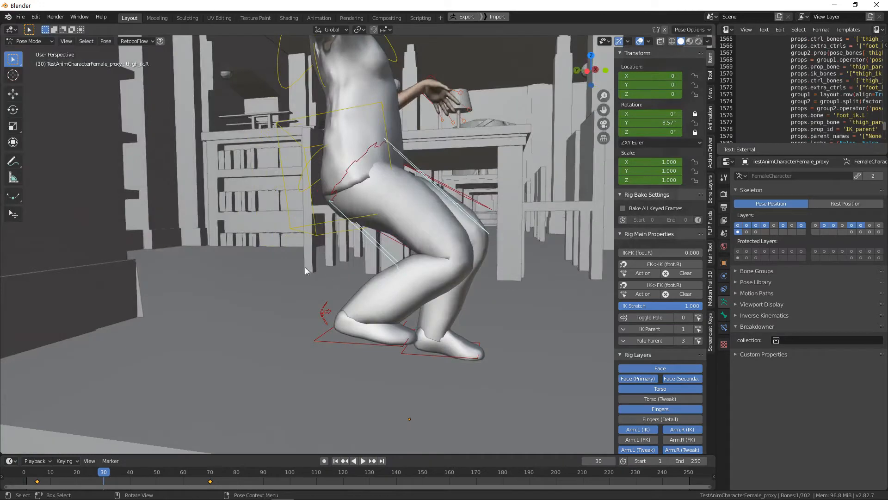
{"action": "middle_click_drag", "start_coordinate": [304, 267], "coordinate": [382, 259]}
{"action": "scroll", "coordinate": [443, 249], "scroll_direction": "up", "scroll_amount": 1}
{"action": "middle_click_drag", "start_coordinate": [443, 249], "coordinate": [413, 320], "text": "shift"}
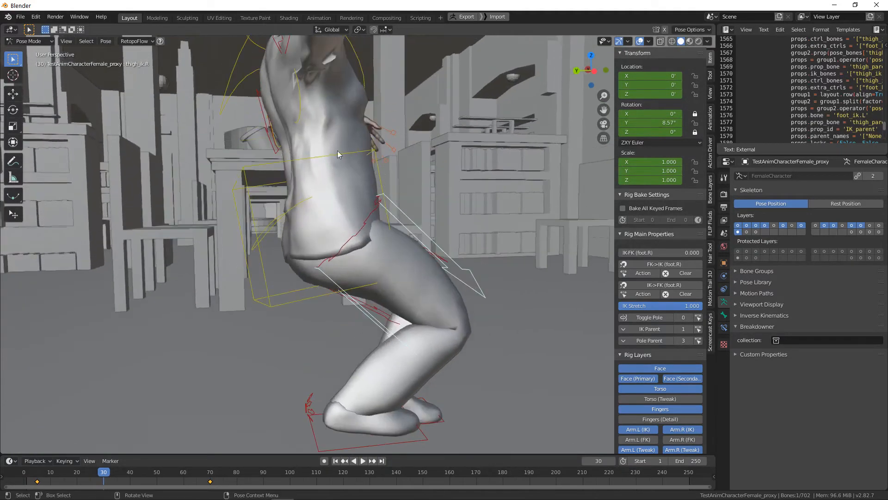
{"action": "middle_click_drag", "start_coordinate": [505, 216], "coordinate": [391, 230]}
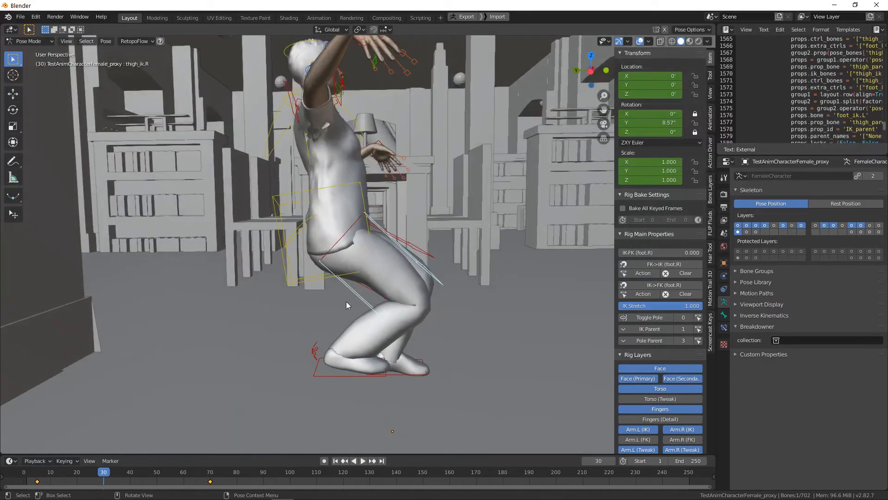
Select the right foot's IK control and go back to its keyframe at frame 3
{"action": "left_click", "coordinate": [343, 379]}
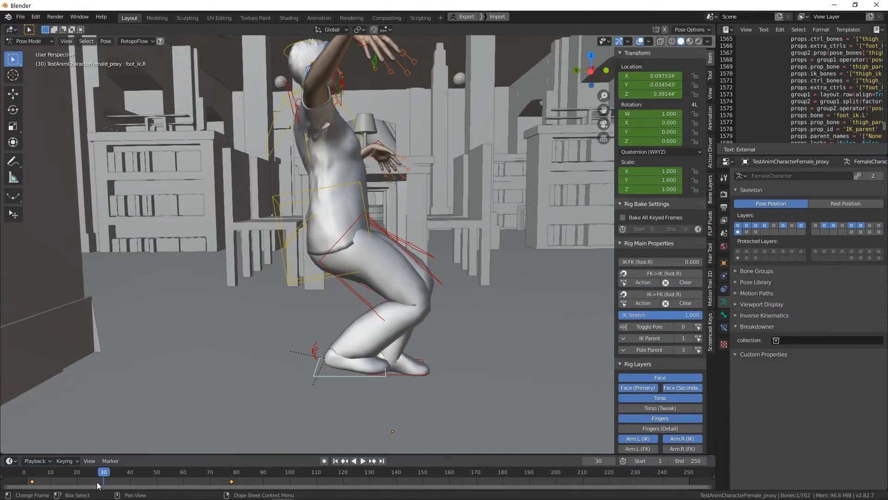
{"action": "left_click_drag", "start_coordinate": [102, 474], "coordinate": [32, 471]}
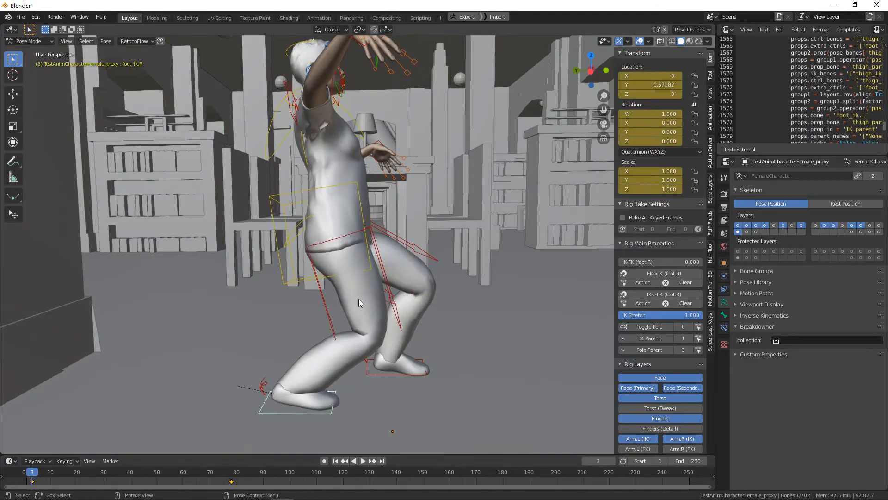
{"action": "middle_click_drag", "start_coordinate": [359, 299], "coordinate": [335, 304]}
{"action": "middle_click_drag", "start_coordinate": [332, 294], "coordinate": [330, 229], "text": "shift"}
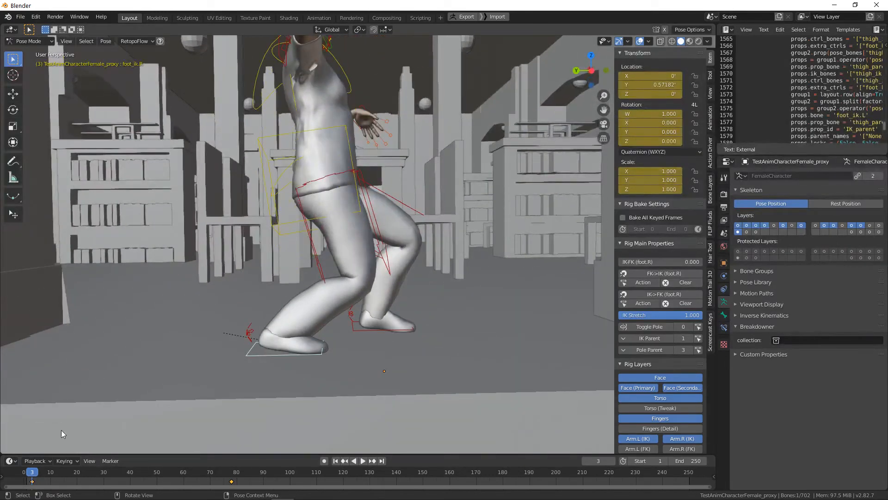
{"action": "mouse_move", "coordinate": [32, 472]}
{"action": "left_mouse_down"}
{"action": "mouse_move", "coordinate": [234, 469]}
{"action": "mouse_move", "coordinate": [25, 461]}
{"action": "mouse_move", "coordinate": [33, 460]}
{"action": "left_mouse_up"}
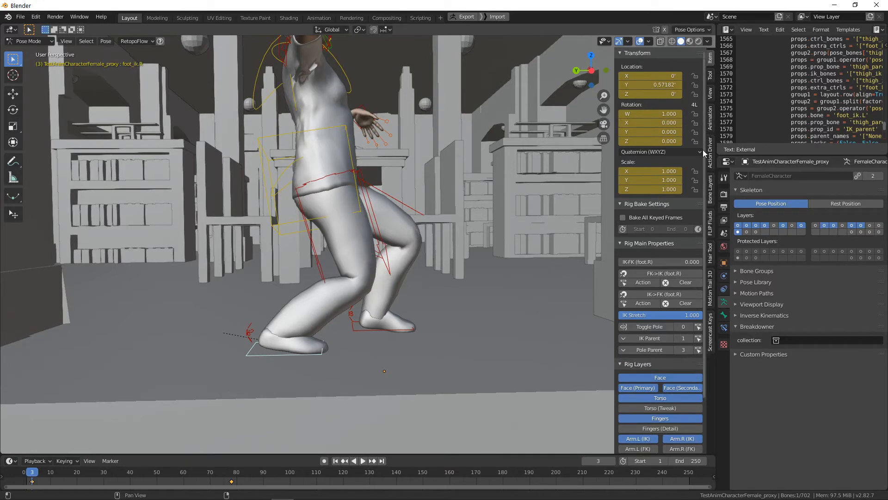
Start a Motion Trail 3D for the right foot's IK control with a frame preview from 0 to 80
{"action": "left_click", "coordinate": [709, 285]}
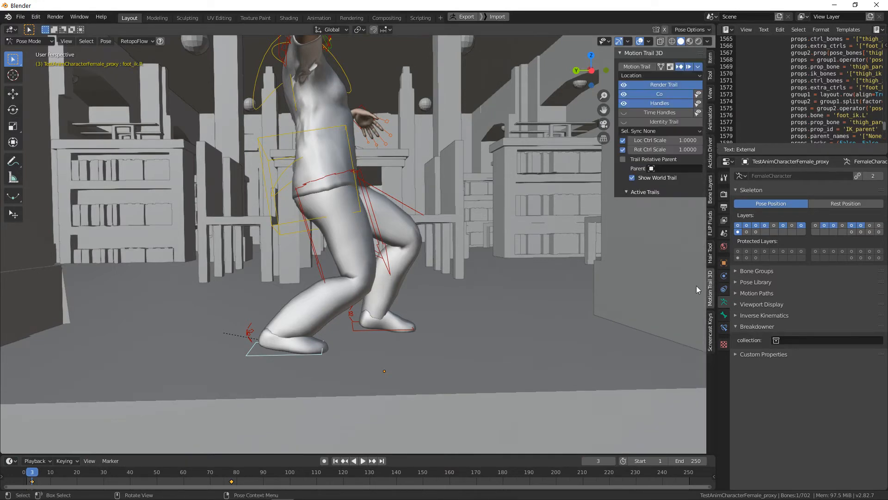
{"action": "middle_click_drag", "start_coordinate": [529, 207], "coordinate": [479, 72]}
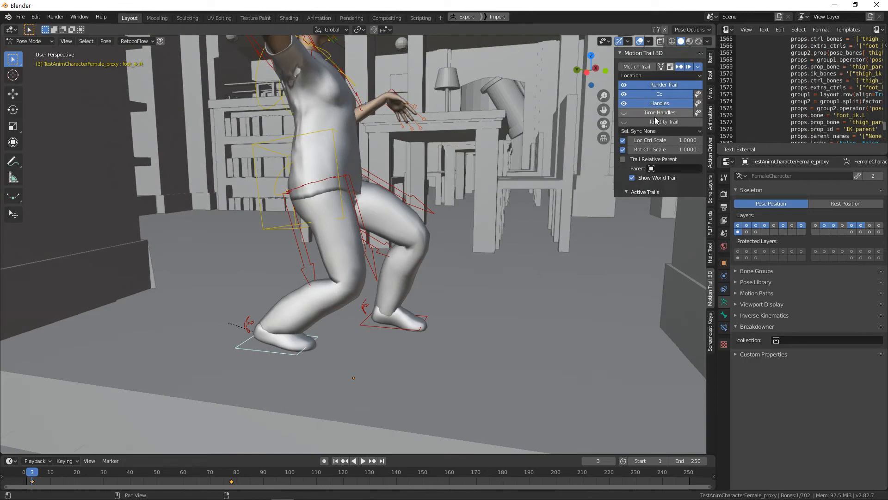
{"action": "left_click", "coordinate": [639, 68]}
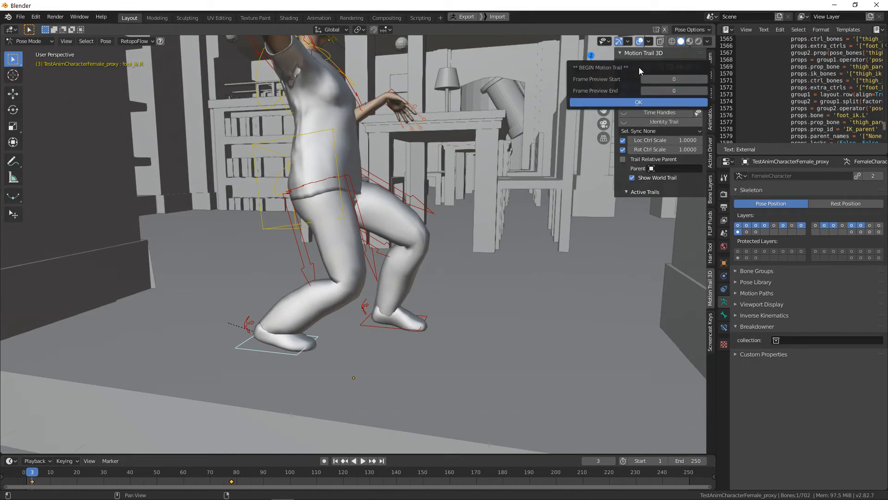
{"action": "left_click", "coordinate": [666, 89]}
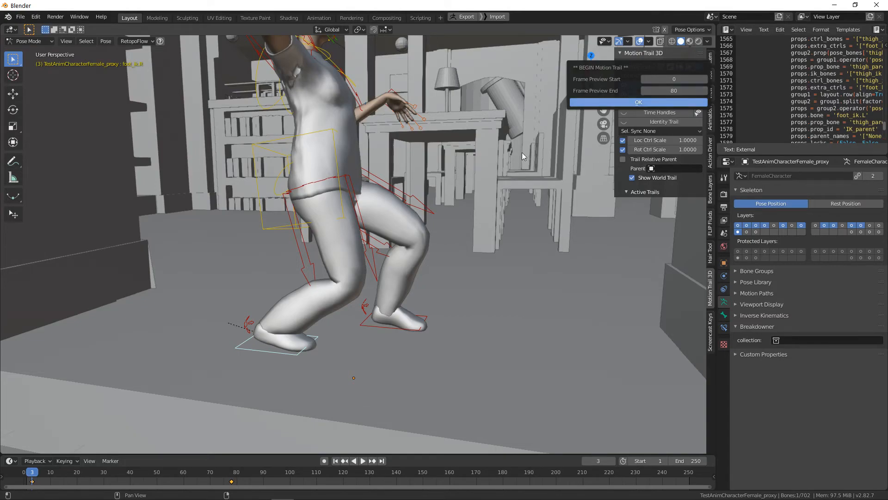
{"action": "middle_click_drag", "start_coordinate": [429, 270], "coordinate": [451, 267]}
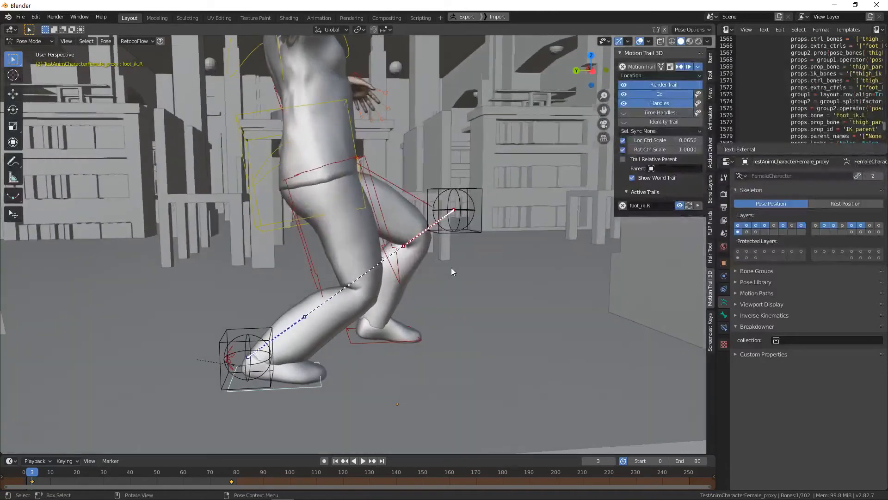
Try moving the sphere and cube controls at the forward end of the foot's motion trail
{"action": "left_click", "coordinate": [457, 220]}
{"action": "middle_click_drag", "start_coordinate": [460, 231], "coordinate": [451, 249]}
{"action": "key", "text": "g"}
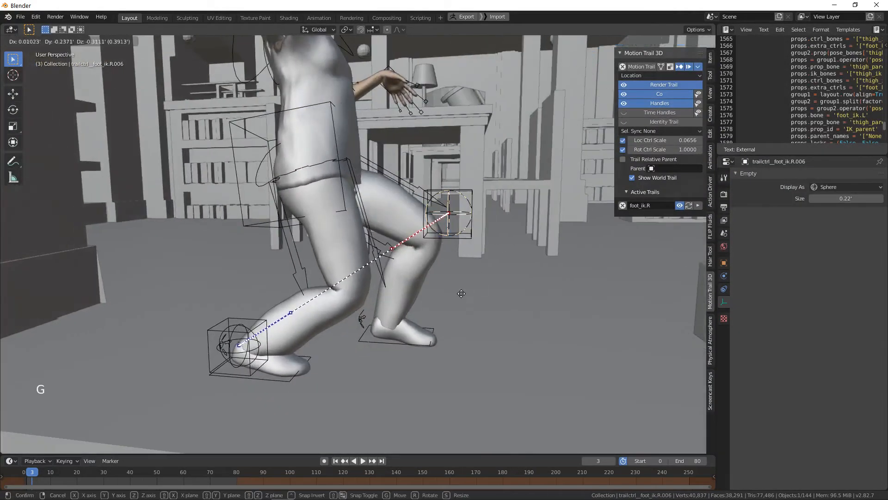
{"action": "right_click", "coordinate": [461, 249]}
{"action": "left_click", "coordinate": [465, 240]}
{"action": "key", "text": "g"}
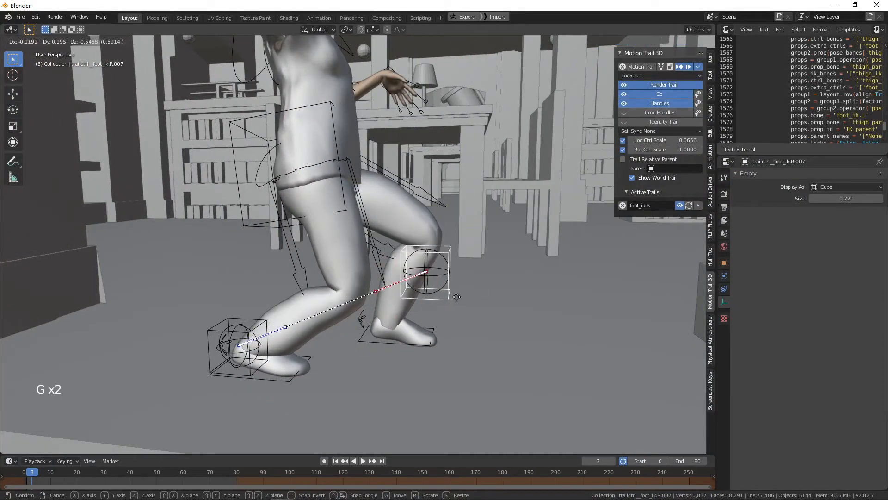
{"action": "right_click", "coordinate": [481, 217]}
{"action": "left_click", "coordinate": [448, 213]}
{"action": "middle_click_drag", "start_coordinate": [450, 215], "coordinate": [460, 246]}
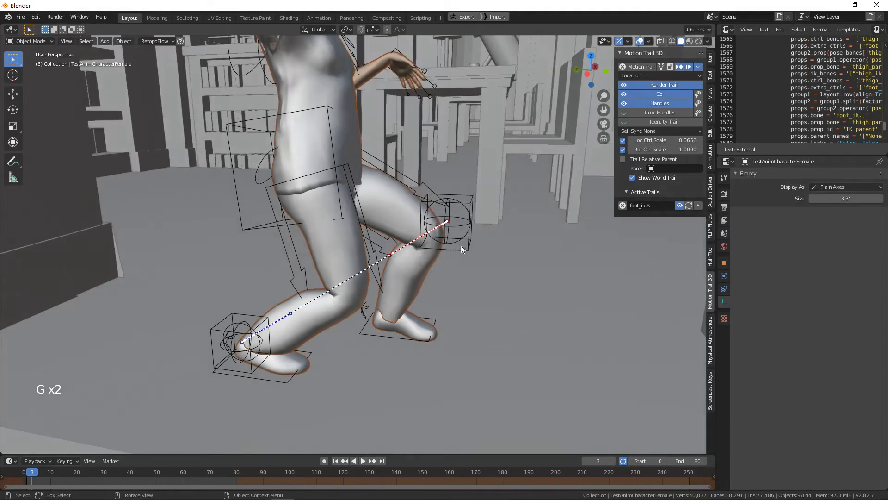
Move the cube control at the forward end of the foot's motion trail farther ahead of the character
{"action": "left_click", "coordinate": [462, 206]}
{"action": "key", "text": "g"}
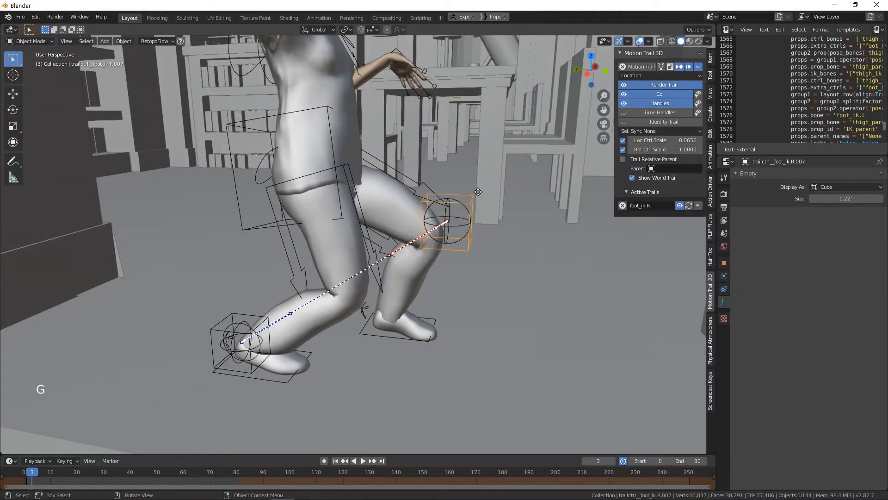
{"action": "key", "text": "g"}
{"action": "left_click", "coordinate": [544, 163]}
{"action": "middle_click_drag", "start_coordinate": [531, 203], "coordinate": [523, 241]}
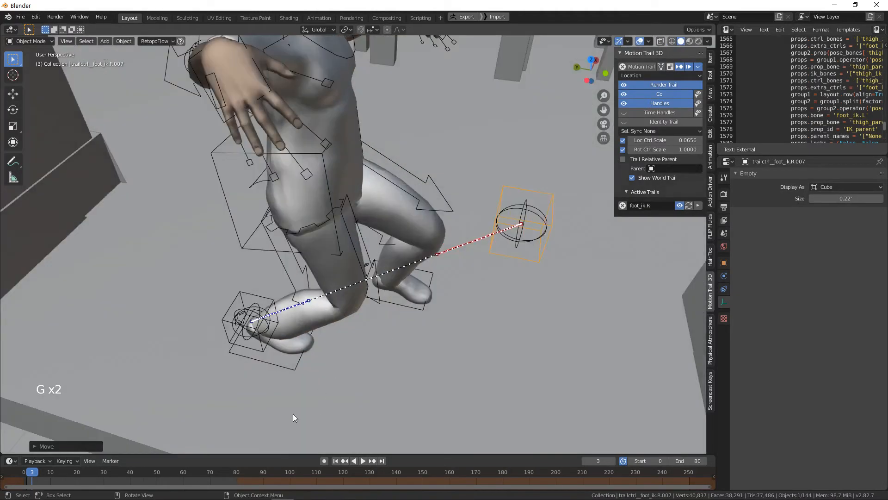
Play to frame 64 and shift the trail's forward cube control by about X 0.52', Y -0.39', Z 0.39'
{"action": "key", "text": "space"}
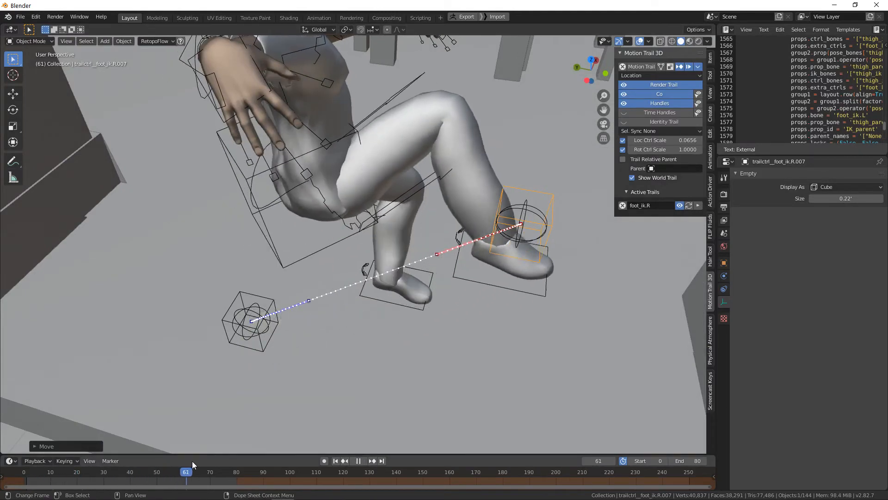
{"action": "key", "text": "space"}
{"action": "key", "text": "g"}
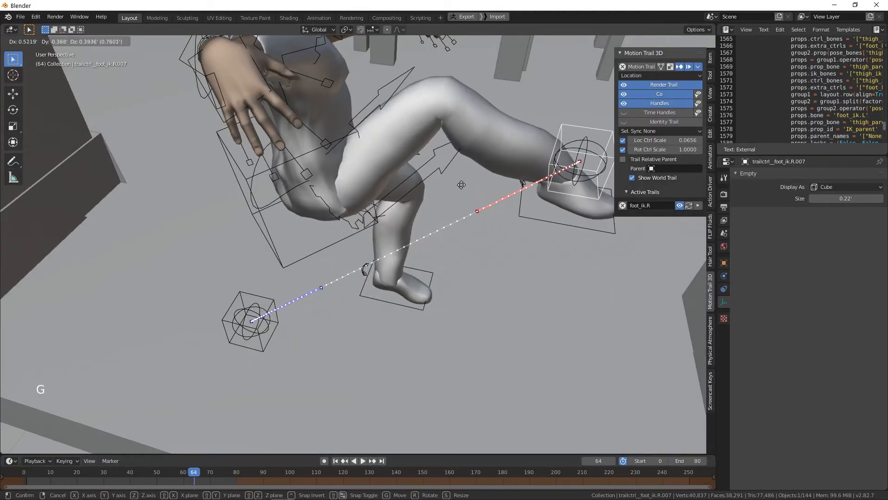
{"action": "left_click", "coordinate": [461, 184]}
{"action": "middle_click_drag", "start_coordinate": [411, 288], "coordinate": [365, 243]}
{"action": "scroll", "coordinate": [377, 226], "scroll_direction": "up", "scroll_amount": 1}
{"action": "middle_click_drag", "start_coordinate": [432, 227], "coordinate": [325, 282], "text": "shift"}
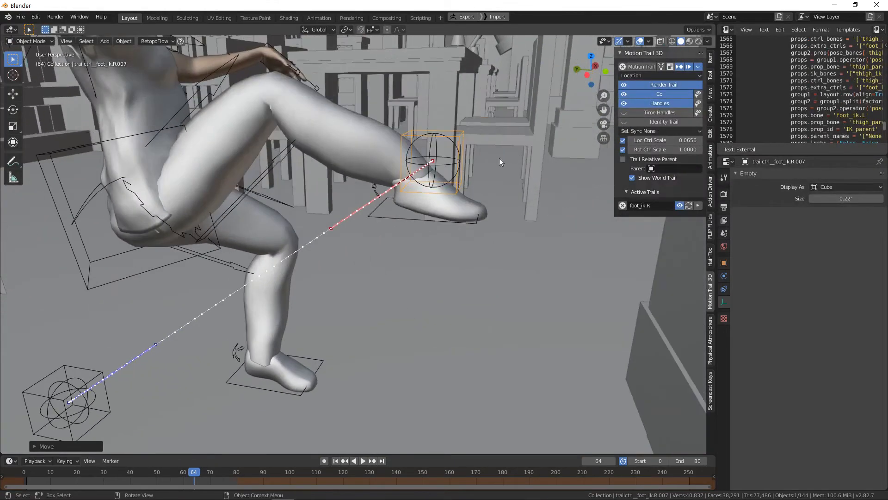
Test the sphere control at the trail's forward end and nudge the cube control surrounding it slightly
{"action": "left_click", "coordinate": [431, 162]}
{"action": "key", "text": "g"}
{"action": "left_click", "coordinate": [423, 174]}
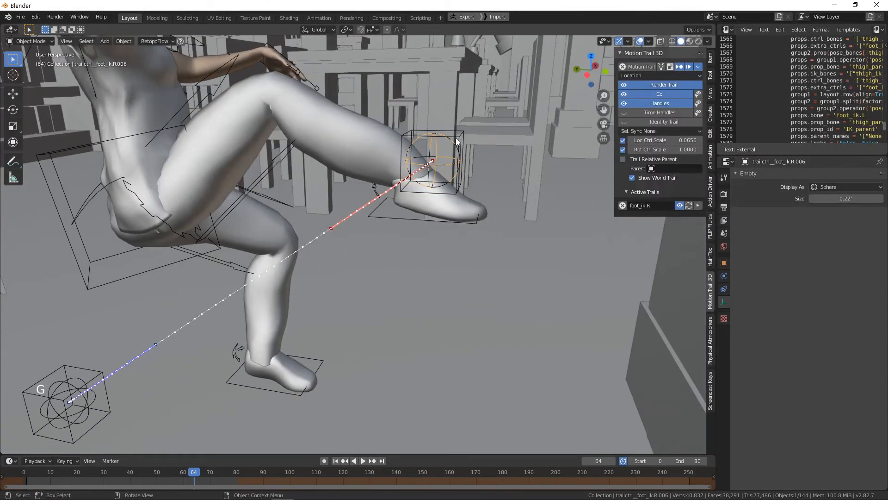
{"action": "left_click", "coordinate": [456, 138]}
{"action": "key", "text": "g"}
{"action": "left_click", "coordinate": [443, 155]}
Examine the right foot's motion trail, its end controls and its handles from several angles
{"action": "middle_click_drag", "start_coordinate": [457, 166], "coordinate": [203, 270]}
{"action": "scroll", "coordinate": [203, 270], "scroll_direction": "down", "scroll_amount": 5}
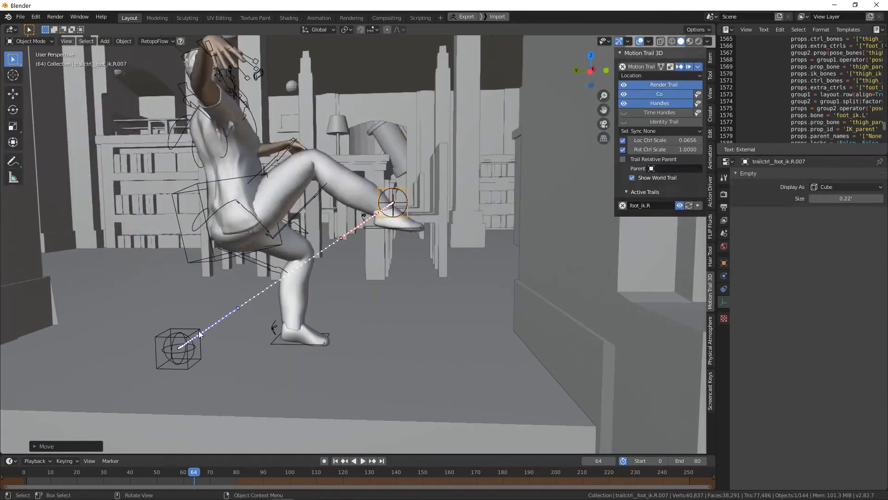
{"action": "scroll", "coordinate": [399, 245], "scroll_direction": "up", "scroll_amount": 4}
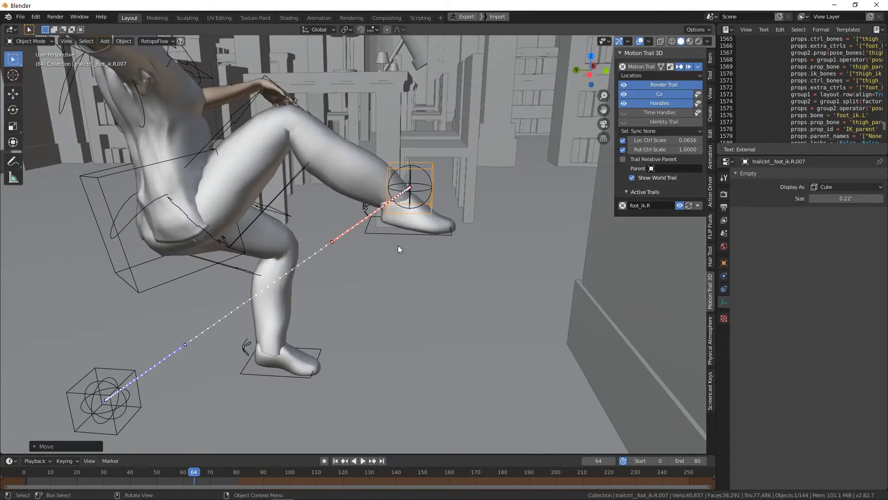
{"action": "middle_click_drag", "start_coordinate": [398, 245], "coordinate": [410, 262]}
{"action": "scroll", "coordinate": [343, 202], "scroll_direction": "down", "scroll_amount": 4}
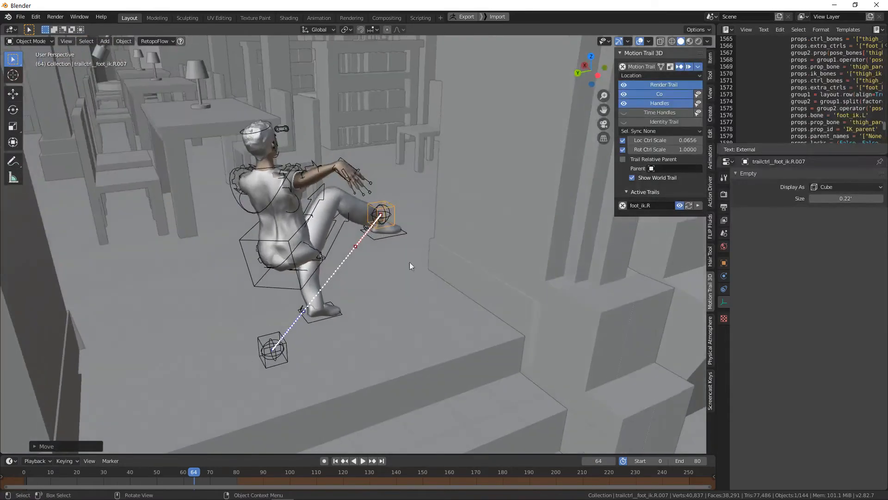
{"action": "middle_click_drag", "start_coordinate": [328, 281], "coordinate": [324, 225], "text": "shift"}
{"action": "scroll", "coordinate": [325, 225], "scroll_direction": "up", "scroll_amount": 3}
{"action": "middle_click_drag", "start_coordinate": [309, 262], "coordinate": [266, 252]}
{"action": "middle_click_drag", "start_coordinate": [266, 252], "coordinate": [321, 247], "text": "shift"}
{"action": "scroll", "coordinate": [265, 276], "scroll_direction": "up", "scroll_amount": 2}
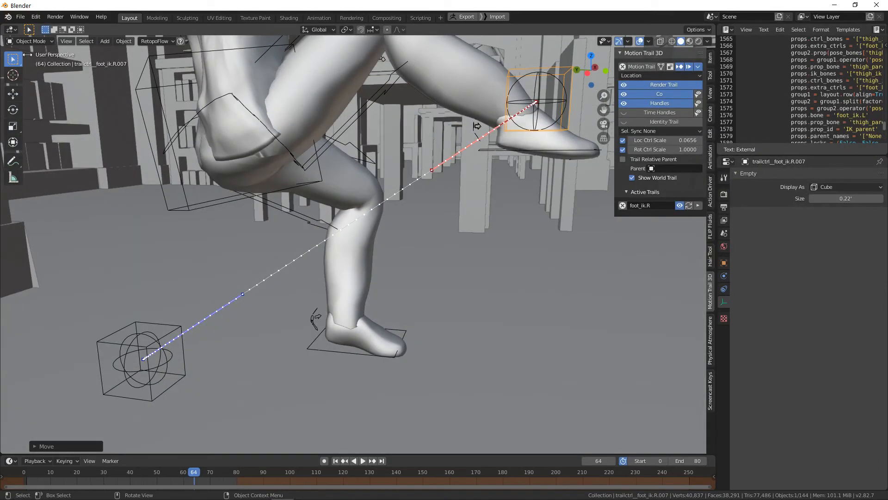
Duplicate the 3D viewport into a separate window, switch it to the Graph Editor and frame the preview range
{"action": "left_click_drag", "start_coordinate": [4, 26], "coordinate": [28, 42], "text": "shift"}
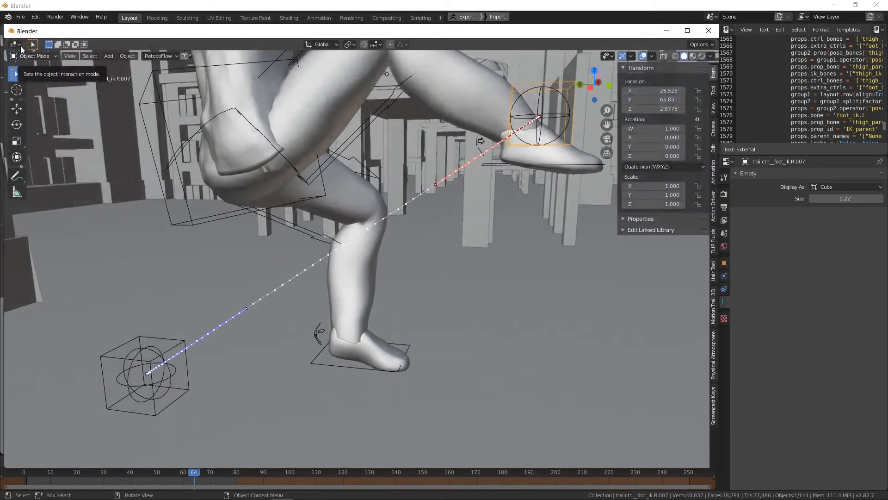
{"action": "left_click", "coordinate": [15, 45]}
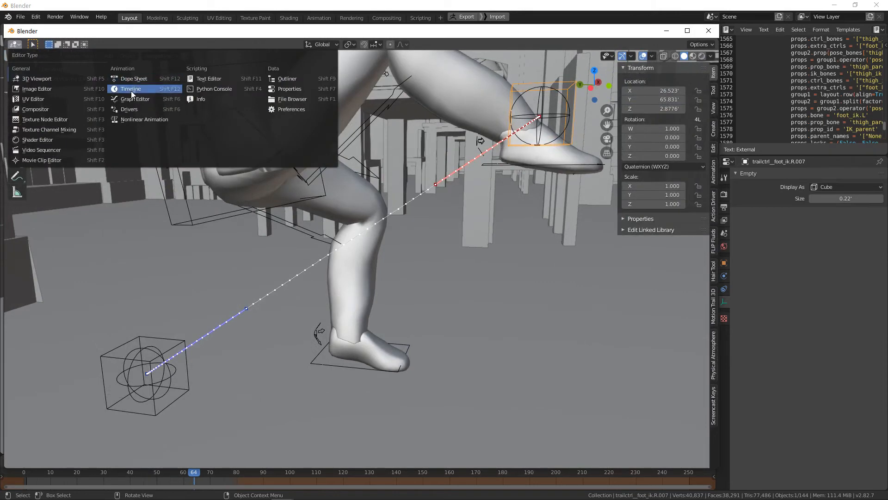
{"action": "left_click", "coordinate": [147, 99]}
{"action": "scroll", "coordinate": [451, 209], "scroll_direction": "down", "scroll_amount": 6}
{"action": "middle_click_drag", "start_coordinate": [322, 203], "coordinate": [447, 199]}
{"action": "scroll", "coordinate": [430, 185], "scroll_direction": "up", "scroll_amount": 7}
{"action": "scroll", "coordinate": [418, 175], "scroll_direction": "down", "scroll_amount": 1}
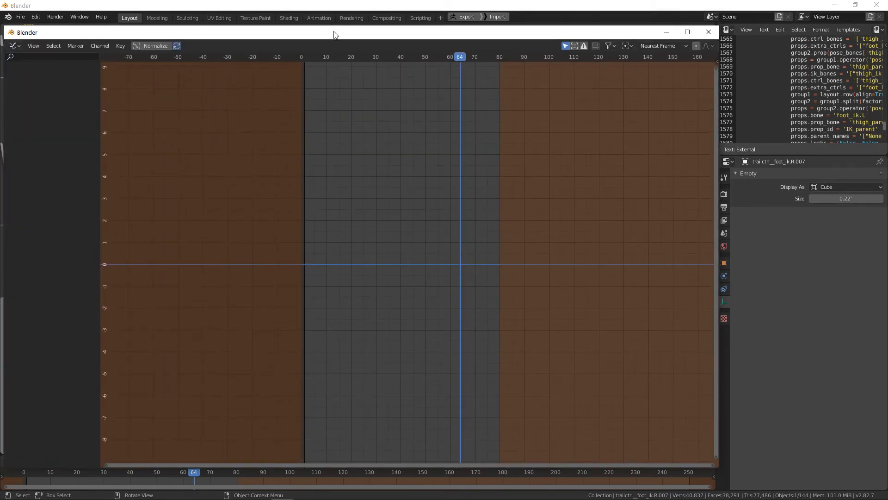
Move the Graph Editor window aside and select the right foot IK control, foot_ik.R, on the character's proxy rig in Pose Mode
{"action": "left_click_drag", "start_coordinate": [333, 32], "coordinate": [887, 114]}
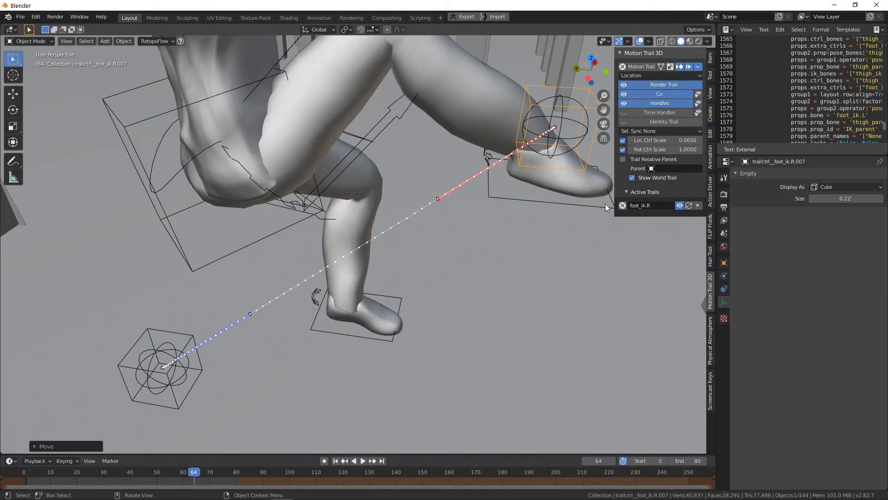
{"action": "left_click", "coordinate": [605, 206]}
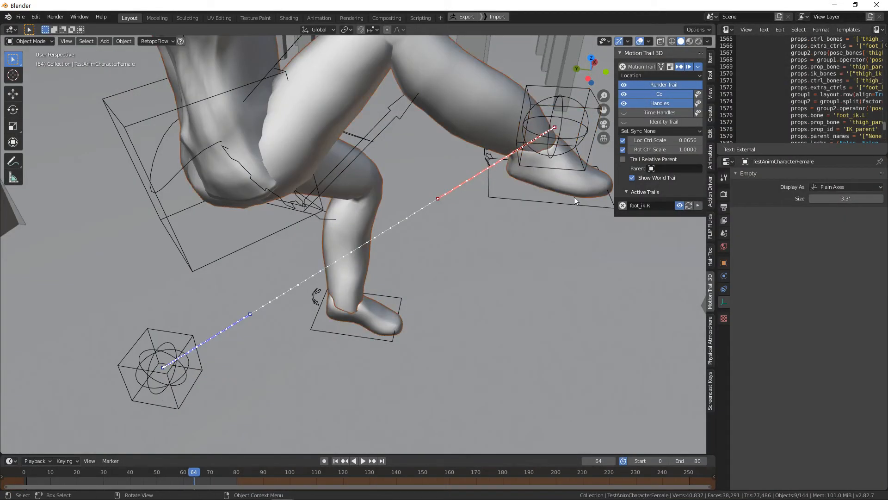
{"action": "middle_click_drag", "start_coordinate": [426, 156], "coordinate": [444, 170], "text": "shift"}
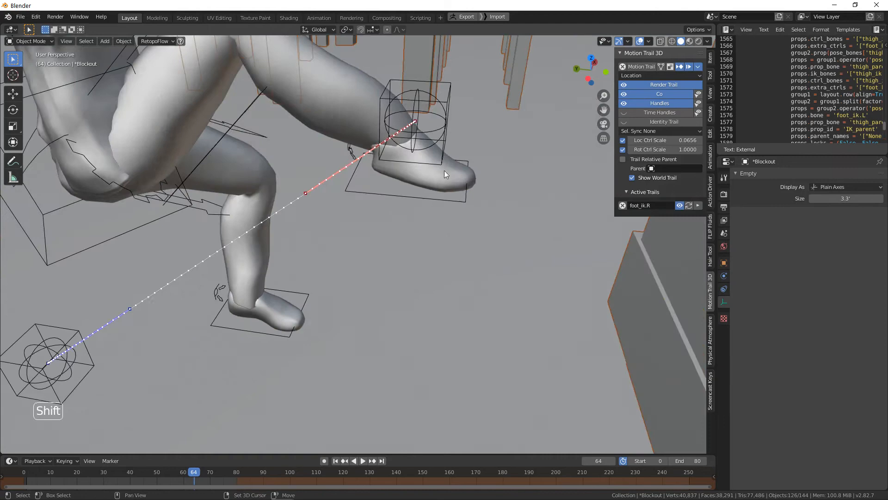
{"action": "left_click", "coordinate": [456, 201]}
{"action": "key", "text": "z"}
{"action": "left_click", "coordinate": [446, 201]}
{"action": "key", "text": "z"}
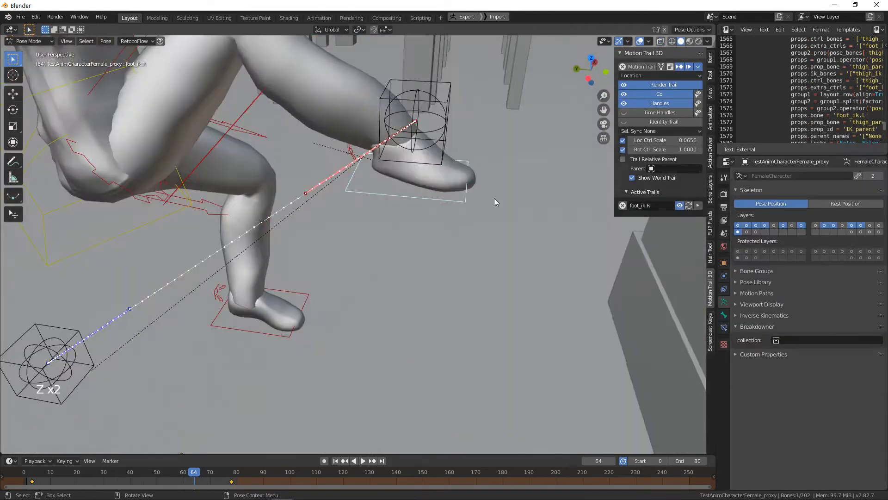
Check the selected right foot control in wireframe shading and return to solid shading
{"action": "mouse_move", "coordinate": [494, 199]}
{"action": "middle_mouse_down"}
{"action": "mouse_move", "coordinate": [449, 189]}
{"action": "mouse_move", "coordinate": [404, 211]}
{"action": "mouse_move", "coordinate": [388, 205]}
{"action": "mouse_move", "coordinate": [396, 191]}
{"action": "middle_mouse_up"}
{"action": "key", "text": "z"}
{"action": "scroll", "coordinate": [403, 206], "scroll_direction": "up", "scroll_amount": 3}
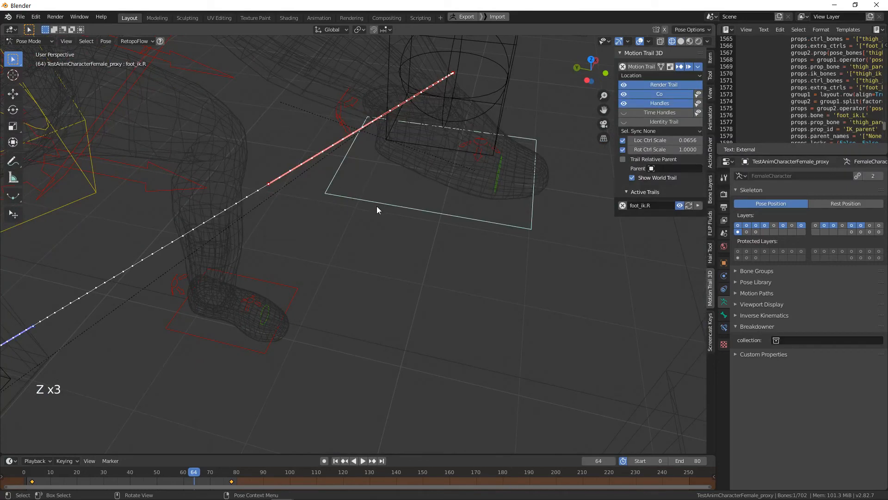
{"action": "key", "text": "z"}
{"action": "scroll", "coordinate": [501, 209], "scroll_direction": "down", "scroll_amount": 5}
{"action": "middle_click_drag", "start_coordinate": [442, 211], "coordinate": [454, 198]}
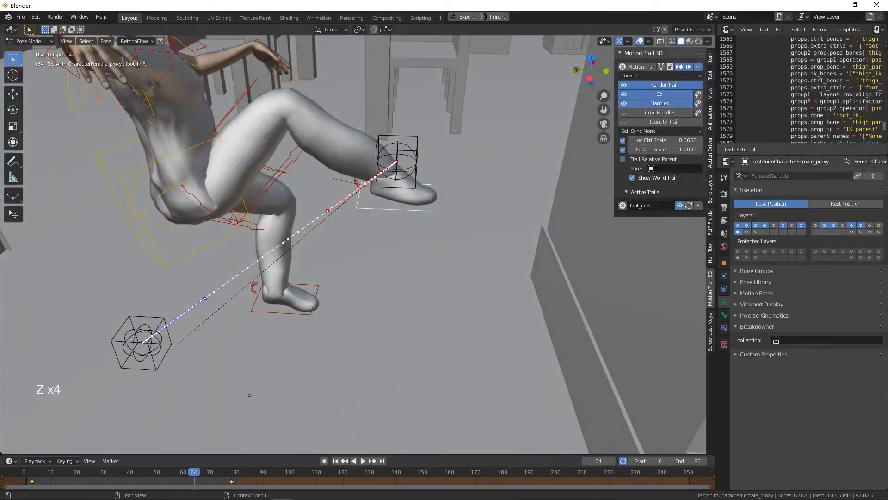
Bring back the Graph Editor window, box-select all foot_ik.R keyframes and show the available keyframe handle types
{"action": "left_click_drag", "start_coordinate": [887, 139], "coordinate": [90, 53]}
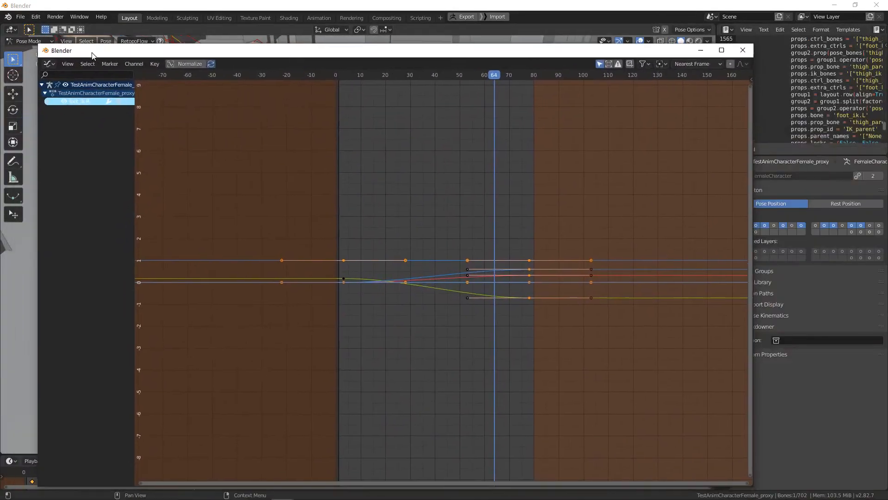
{"action": "left_click_drag", "start_coordinate": [296, 207], "coordinate": [539, 323]}
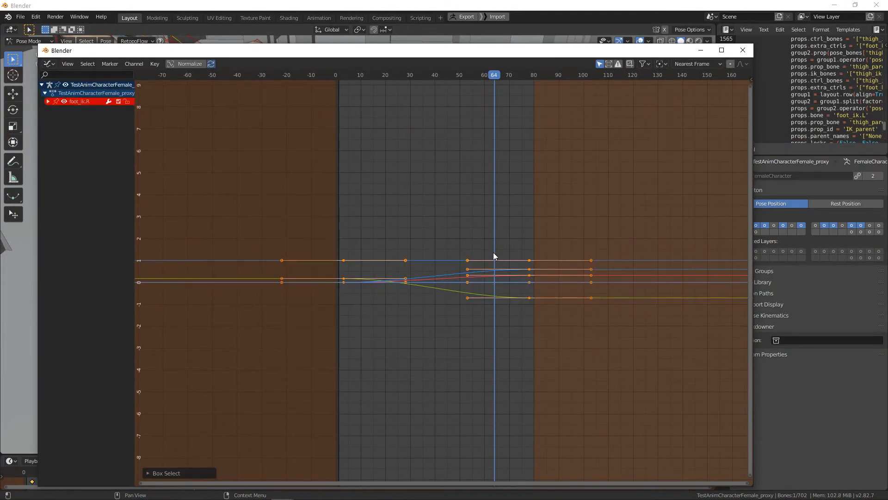
{"action": "key", "text": "v"}
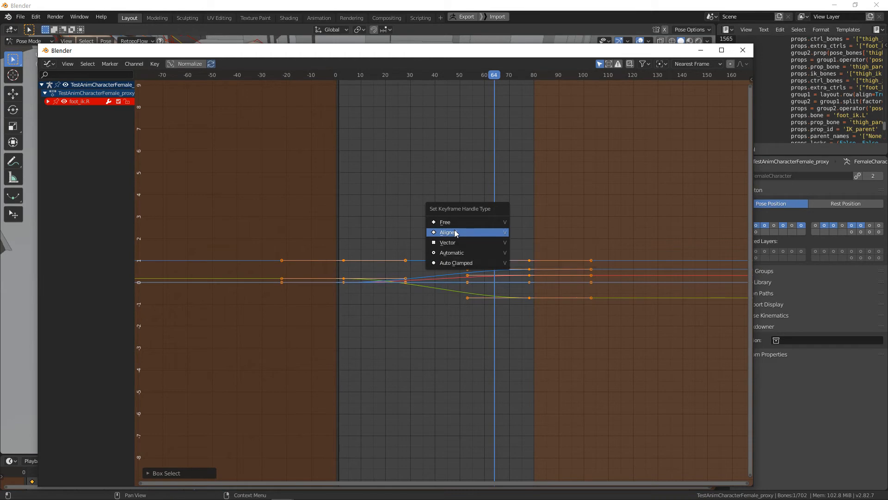
{"action": "left_click_drag", "start_coordinate": [520, 53], "coordinate": [0, 84]}
Bend the right foot's trail into a downward arc by moving the sphere handle of its forward key well below the foot
{"action": "left_click", "coordinate": [396, 154]}
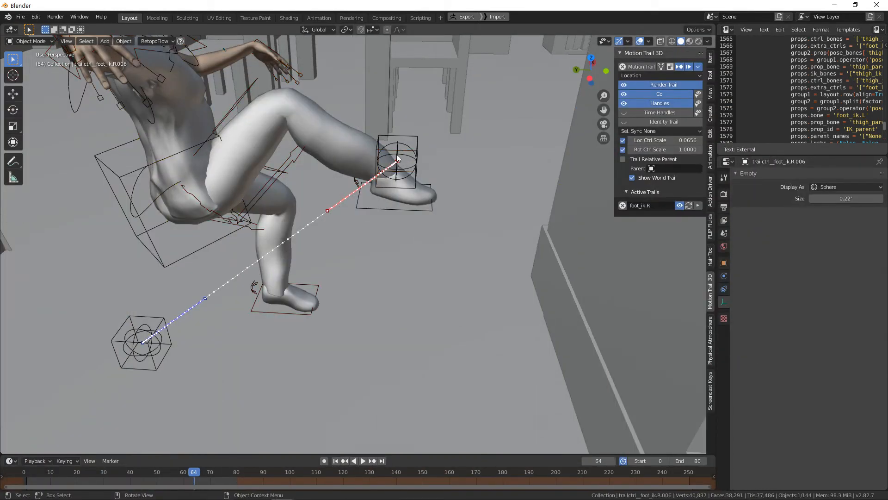
{"action": "key", "text": "g"}
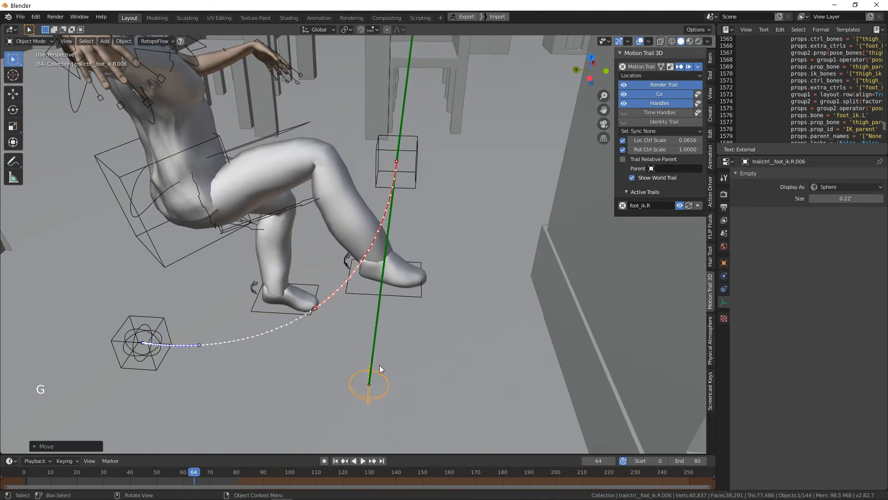
{"action": "left_click", "coordinate": [379, 365]}
{"action": "middle_click_drag", "start_coordinate": [379, 365], "coordinate": [503, 300]}
{"action": "key", "text": "g"}
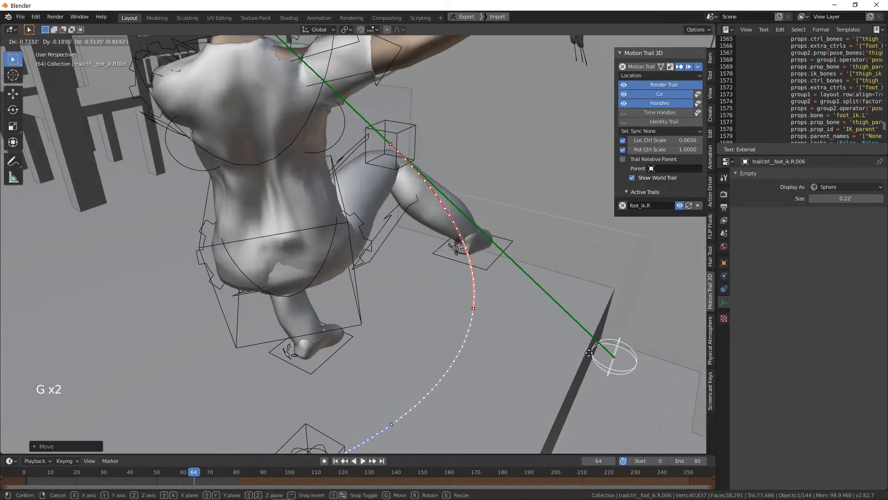
{"action": "left_click", "coordinate": [546, 340]}
Play the animation to check the foot's arc and stop at frame 46
{"action": "middle_click_drag", "start_coordinate": [546, 340], "coordinate": [363, 277]}
{"action": "key", "text": "space"}
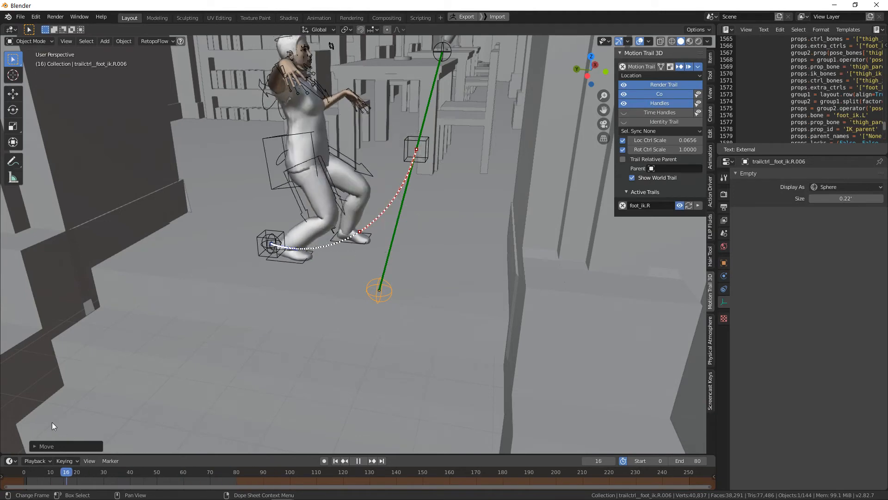
{"action": "key", "text": "Escape"}
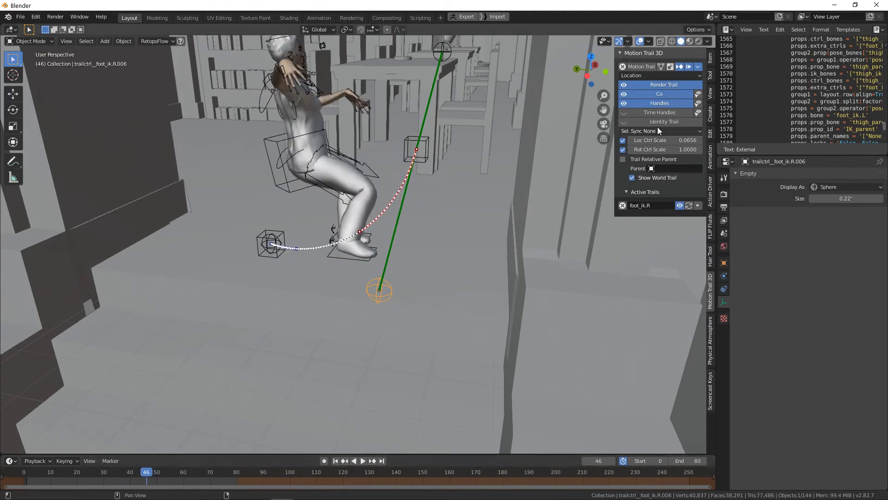
Turn on Time Handles for the motion trail and try moving an arrows-shaped control at its end
{"action": "left_click", "coordinate": [651, 115]}
{"action": "scroll", "coordinate": [418, 142], "scroll_direction": "up", "scroll_amount": 3}
{"action": "middle_click_drag", "start_coordinate": [418, 143], "coordinate": [464, 99]}
{"action": "key", "text": "g"}
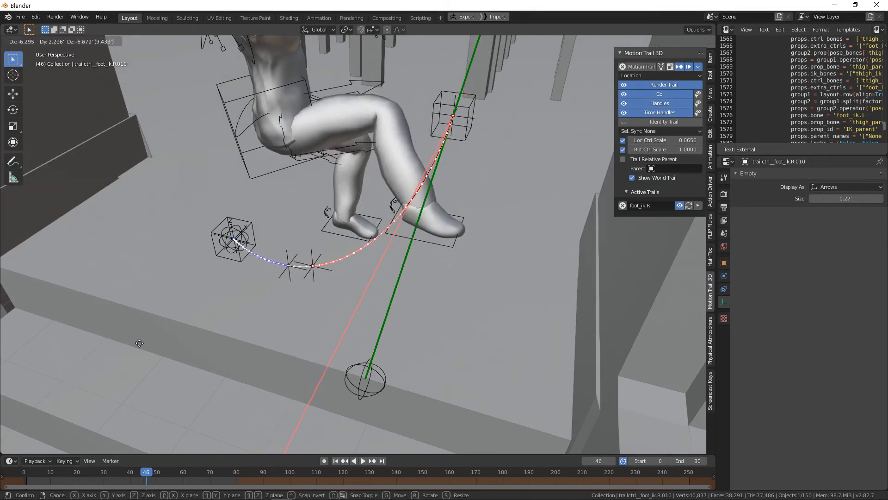
{"action": "left_click", "coordinate": [309, 323]}
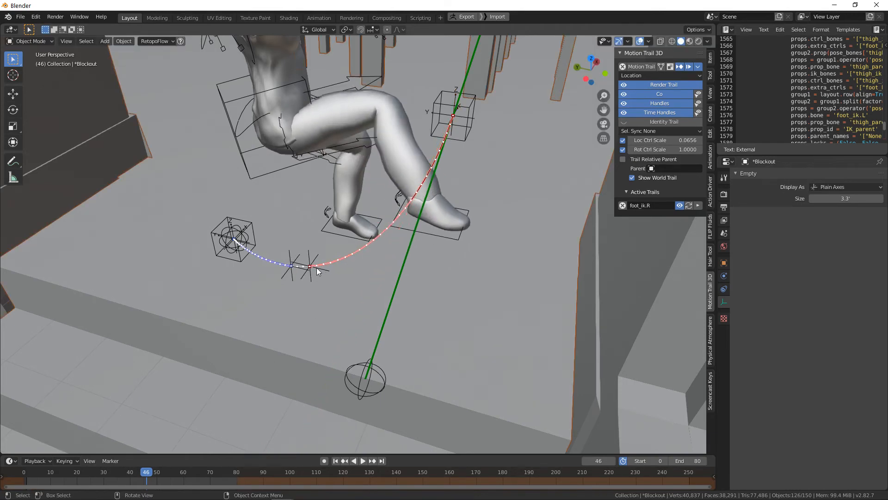
Move the plain-axes time handle on the trail's red section by about X 0.4', Y -1.2', Z 1' to retime the foot
{"action": "left_click", "coordinate": [317, 267]}
{"action": "middle_click_drag", "start_coordinate": [318, 268], "coordinate": [389, 231]}
{"action": "key", "text": "g"}
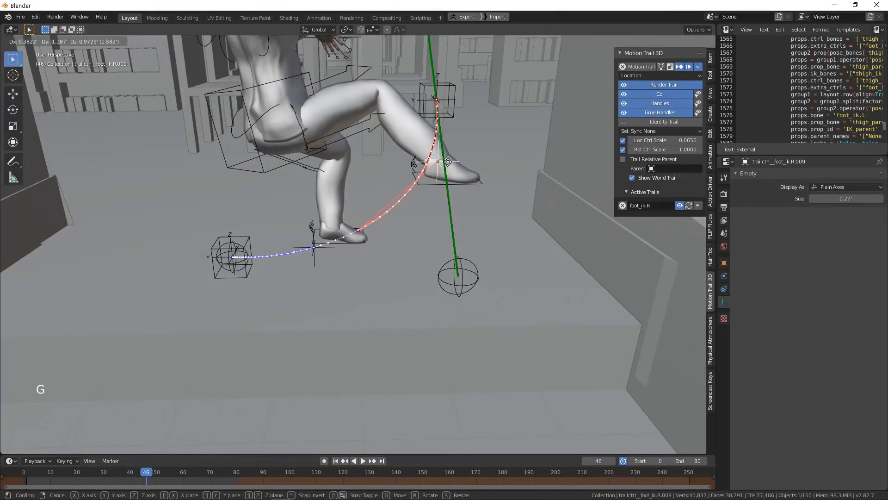
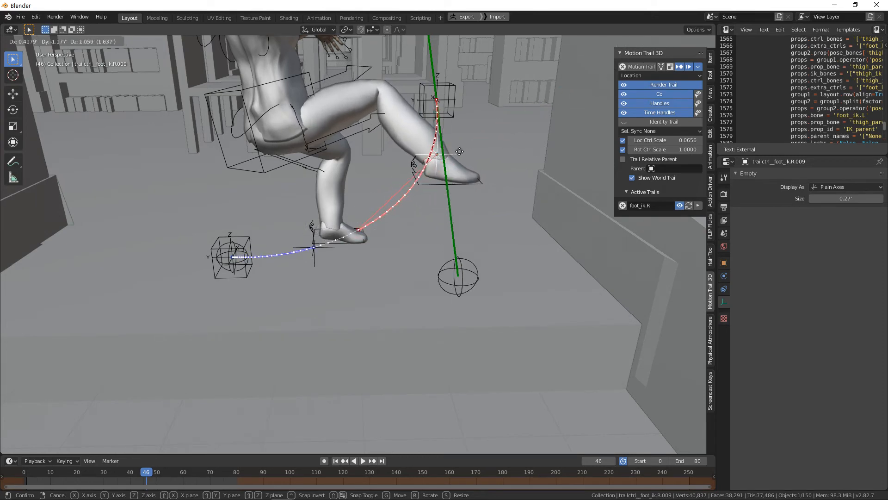
{"action": "left_click", "coordinate": [444, 161]}
{"action": "middle_click_drag", "start_coordinate": [445, 161], "coordinate": [459, 209]}
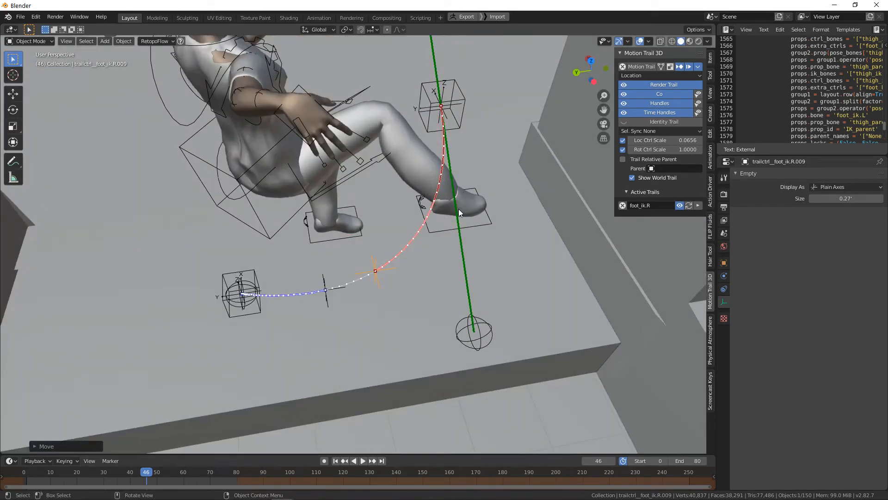
Turn on the Identity Trail, examine it around the rear key, and turn it off again
{"action": "left_click", "coordinate": [683, 122]}
{"action": "middle_click_drag", "start_coordinate": [493, 183], "coordinate": [437, 246]}
{"action": "scroll", "coordinate": [437, 246], "scroll_direction": "up", "scroll_amount": 3}
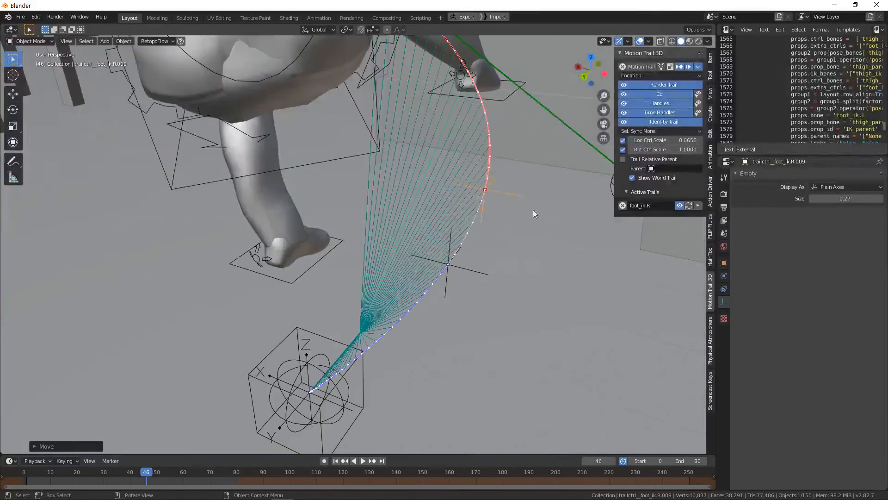
{"action": "left_click", "coordinate": [664, 123]}
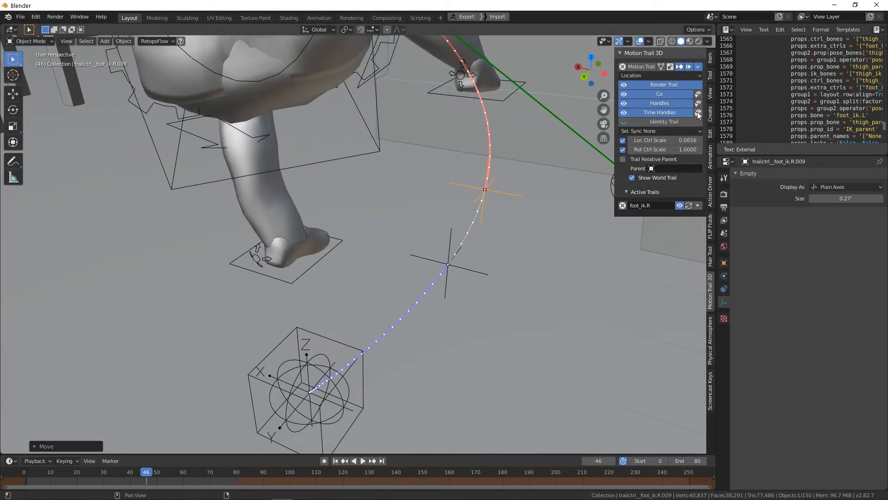
Turn off the trail's Time Handles and test hiding and showing its regular Handles
{"action": "scroll", "coordinate": [539, 168], "scroll_direction": "down", "scroll_amount": 5}
{"action": "middle_click_drag", "start_coordinate": [540, 167], "coordinate": [487, 159]}
{"action": "scroll", "coordinate": [488, 159], "scroll_direction": "up", "scroll_amount": 1}
{"action": "left_click", "coordinate": [667, 110]}
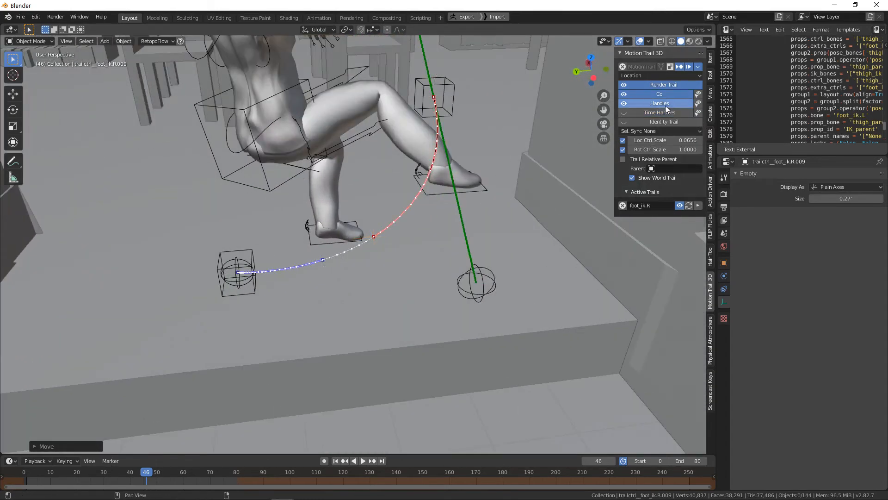
{"action": "left_click", "coordinate": [665, 114]}
{"action": "left_click", "coordinate": [665, 112]}
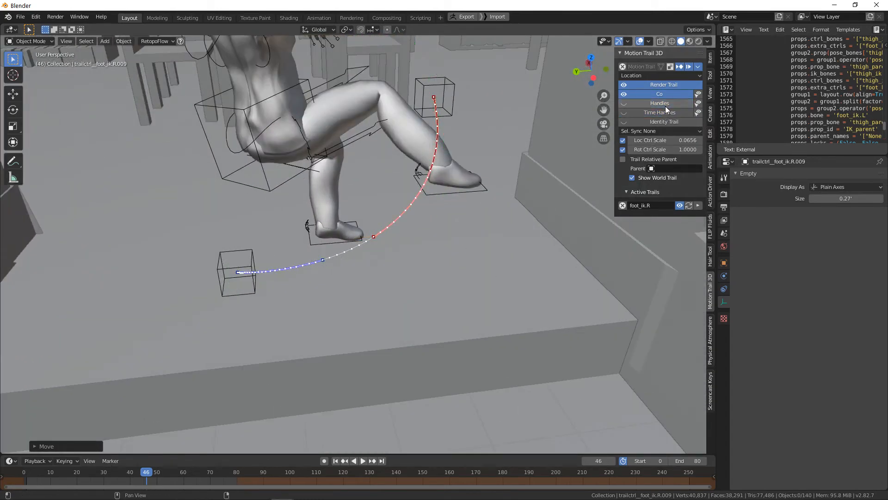
Reshape the foot's arc by repeatedly moving the lower sphere handle of the forward key from different viewing angles
{"action": "left_click", "coordinate": [493, 284]}
{"action": "middle_click_drag", "start_coordinate": [493, 284], "coordinate": [481, 238]}
{"action": "key", "text": "g"}
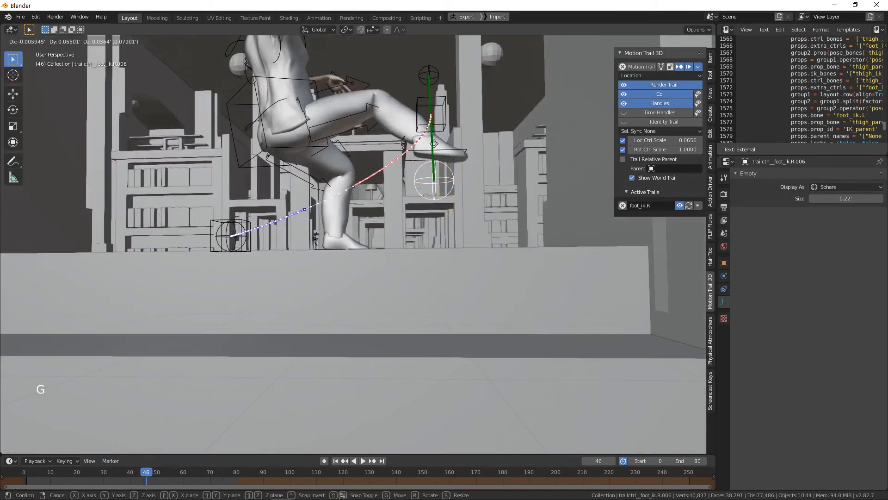
{"action": "left_click", "coordinate": [420, 118]}
{"action": "middle_click_drag", "start_coordinate": [420, 123], "coordinate": [497, 167]}
{"action": "key", "text": "g"}
{"action": "left_click", "coordinate": [134, 313]}
{"action": "key", "text": "g"}
{"action": "left_click", "coordinate": [534, 128]}
{"action": "middle_click_drag", "start_coordinate": [534, 128], "coordinate": [495, 242]}
{"action": "key", "text": "g"}
{"action": "left_click", "coordinate": [474, 195]}
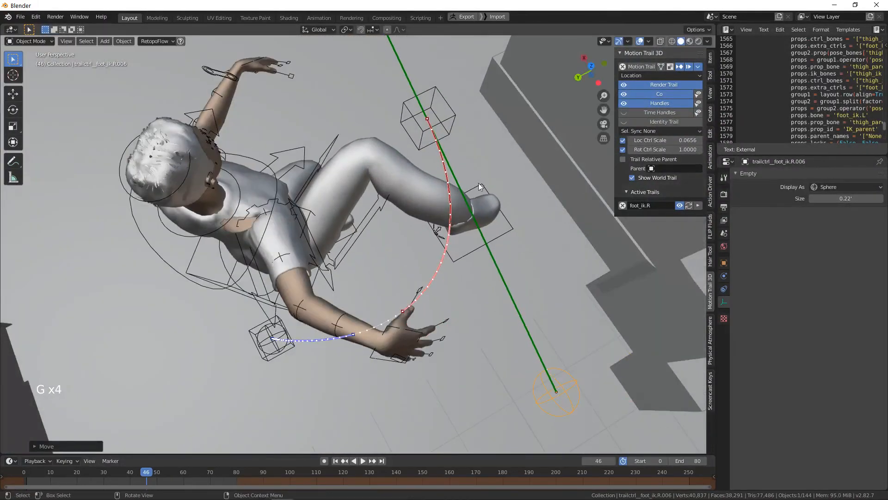
Inspect the trail from behind the character and reposition the forward key's sphere handle to bow the arc outward
{"action": "scroll", "coordinate": [473, 196], "scroll_direction": "down", "scroll_amount": 5}
{"action": "middle_click_drag", "start_coordinate": [472, 198], "coordinate": [437, 227]}
{"action": "scroll", "coordinate": [439, 213], "scroll_direction": "up", "scroll_amount": 2}
{"action": "middle_click_drag", "start_coordinate": [440, 181], "coordinate": [349, 104]}
{"action": "scroll", "coordinate": [437, 175], "scroll_direction": "up", "scroll_amount": 1}
{"action": "scroll", "coordinate": [437, 175], "scroll_direction": "down", "scroll_amount": 1}
{"action": "scroll", "coordinate": [446, 182], "scroll_direction": "up", "scroll_amount": 2}
{"action": "scroll", "coordinate": [444, 212], "scroll_direction": "down", "scroll_amount": 1}
{"action": "key", "text": "g"}
{"action": "left_click", "coordinate": [485, 248]}
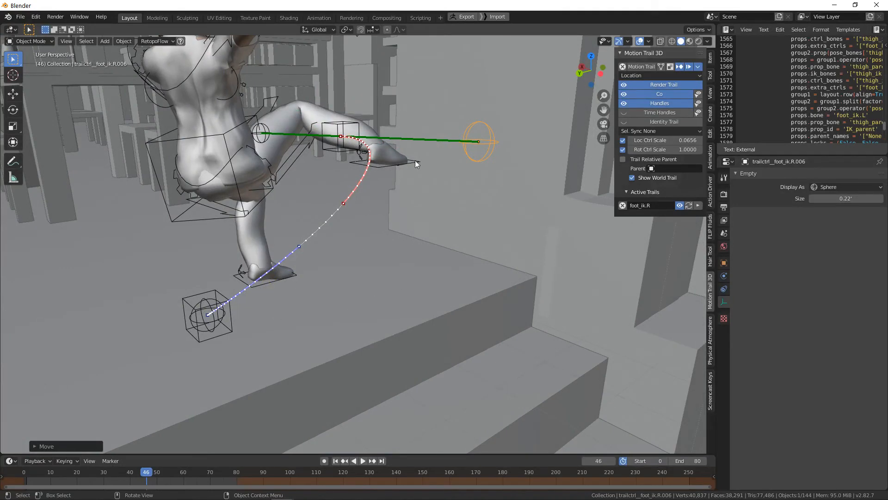
Play the animation from its beginning to review the adjusted foot arc, stopping at frame 54
{"action": "middle_click_drag", "start_coordinate": [415, 161], "coordinate": [390, 166]}
{"action": "key", "text": "space"}
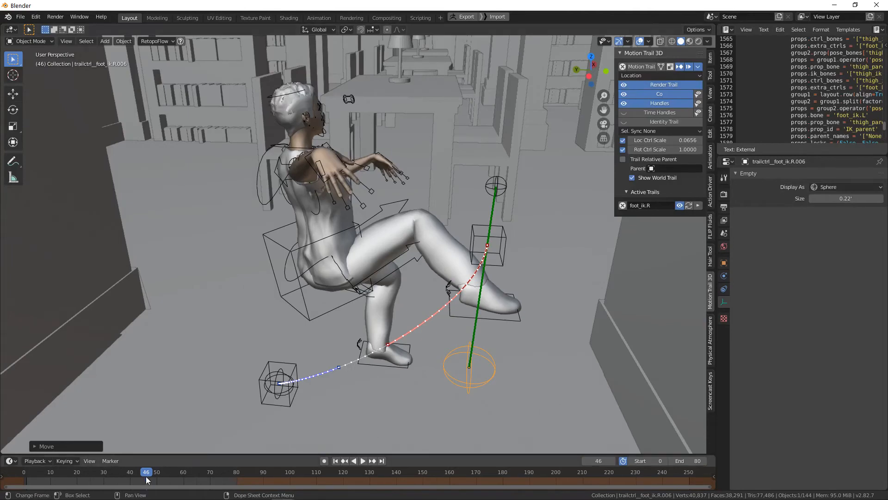
{"action": "left_click", "coordinate": [25, 472]}
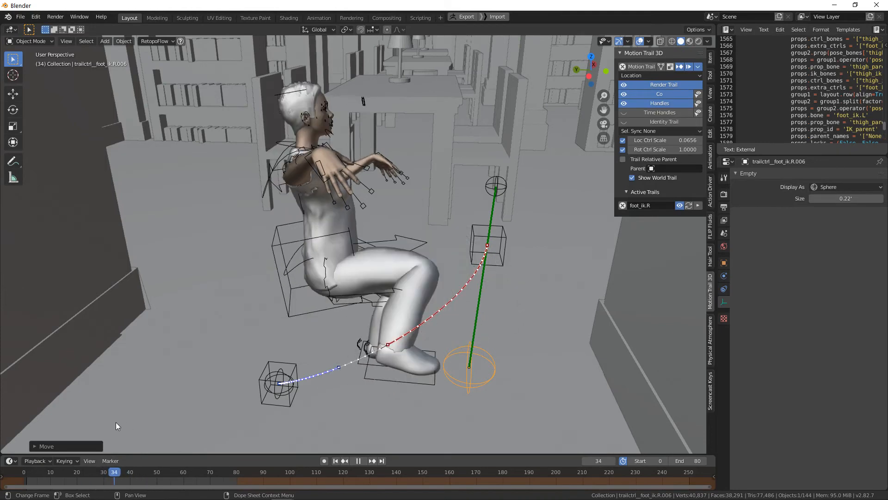
{"action": "left_click_drag", "start_coordinate": [116, 422], "coordinate": [168, 437]}
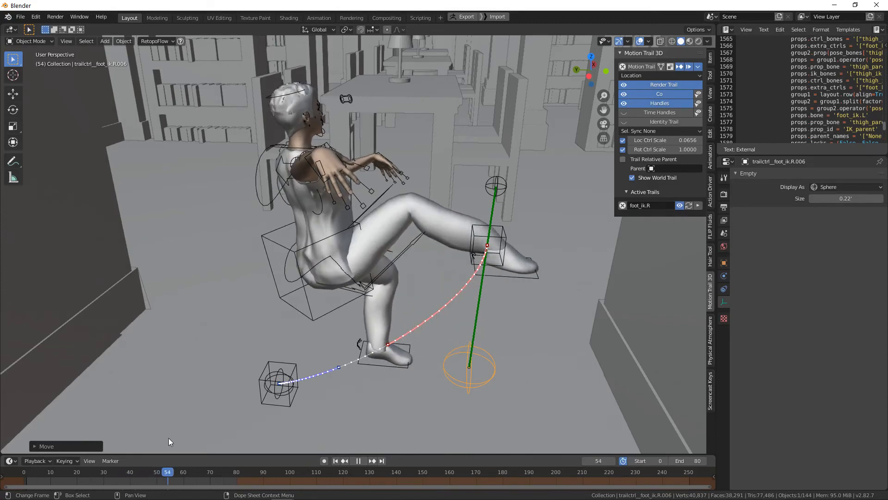
Select the right hand's middle finger master control, f_middle.01_master.R, on the proxy rig in Pose Mode
{"action": "middle_click_drag", "start_coordinate": [378, 252], "coordinate": [416, 177]}
{"action": "scroll", "coordinate": [325, 258], "scroll_direction": "up", "scroll_amount": 2}
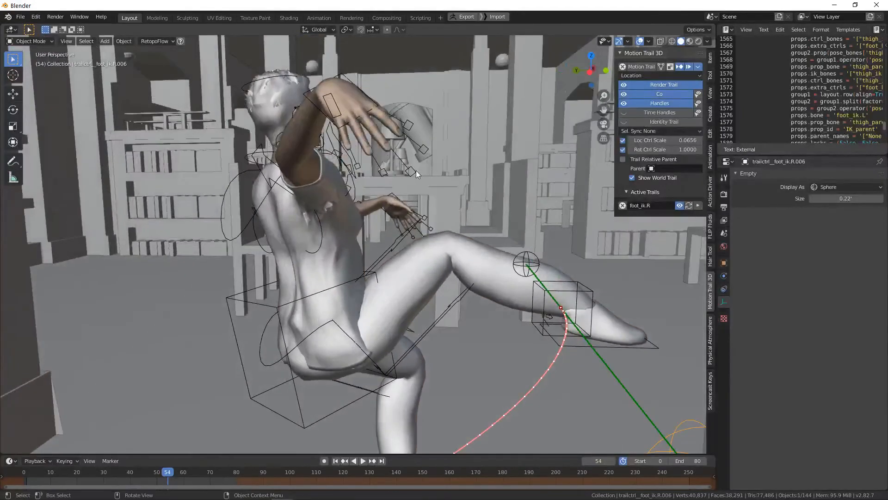
{"action": "left_click", "coordinate": [416, 170]}
{"action": "key", "text": "z"}
{"action": "left_click", "coordinate": [415, 172]}
{"action": "key", "text": "z"}
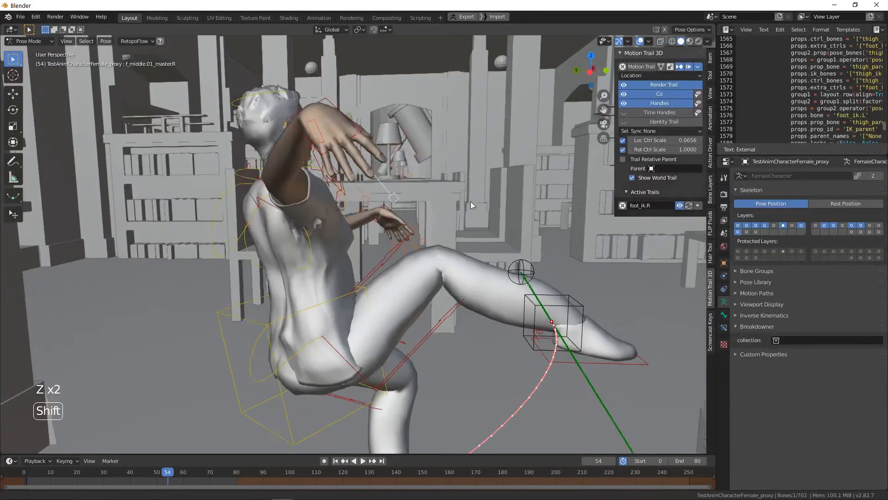
Try scaling the right middle finger's master control to curl the finger, cancelling each attempt
{"action": "key", "text": "s"}
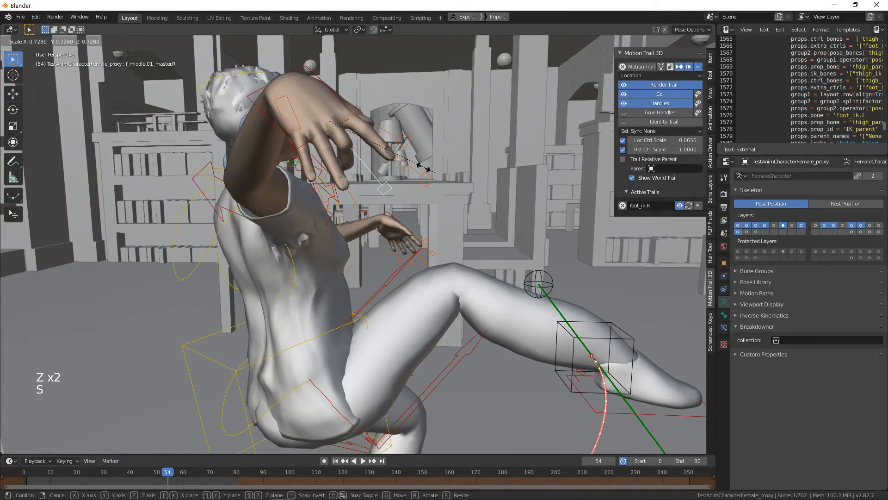
{"action": "right_click", "coordinate": [437, 180]}
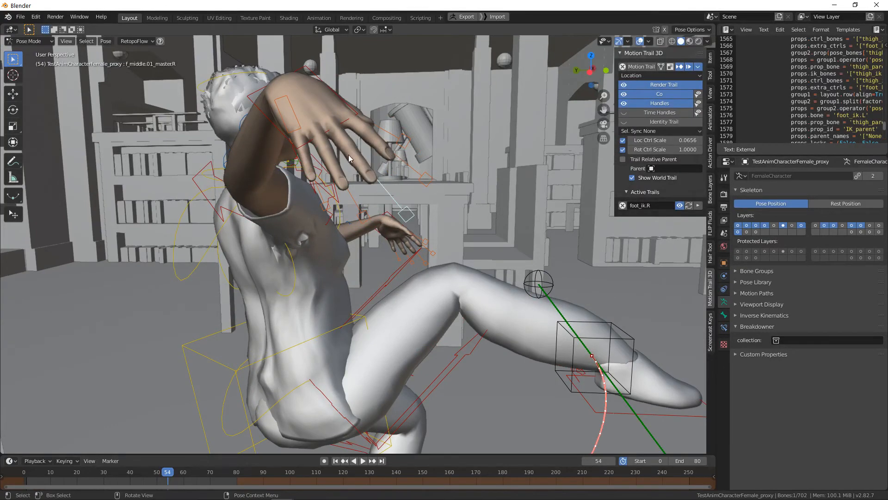
{"action": "middle_click_drag", "start_coordinate": [422, 174], "coordinate": [434, 207], "text": "shift"}
{"action": "scroll", "coordinate": [486, 202], "scroll_direction": "up", "scroll_amount": 2}
{"action": "key", "text": "s"}
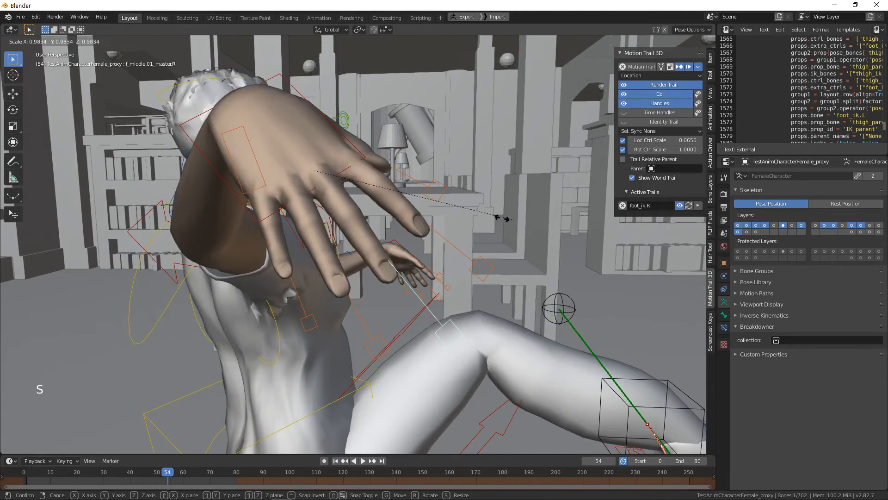
{"action": "right_click", "coordinate": [437, 191]}
Try rotating the right middle finger's master control around its local X axis
{"action": "key", "text": "r"}
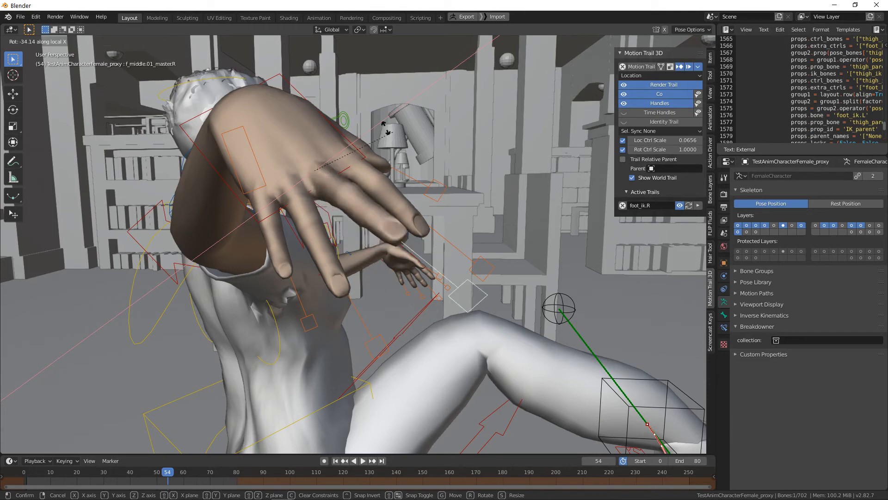
{"action": "right_click", "coordinate": [452, 278]}
Undo the mis-selection and add the right index finger's master control, f_index.01_master.R, to the bone selection in wireframe shading
{"action": "middle_click_drag", "start_coordinate": [453, 279], "coordinate": [393, 306]}
{"action": "left_click", "coordinate": [361, 318], "text": "shift"}
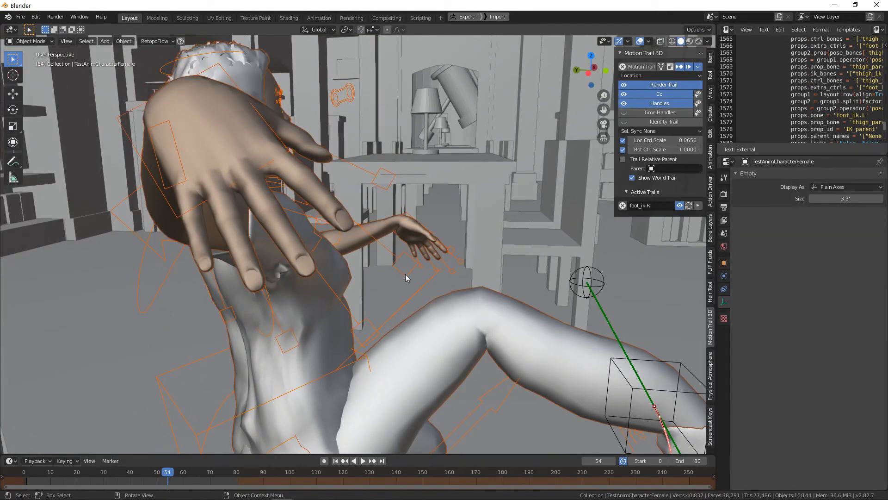
{"action": "key", "text": "ctrl+z"}
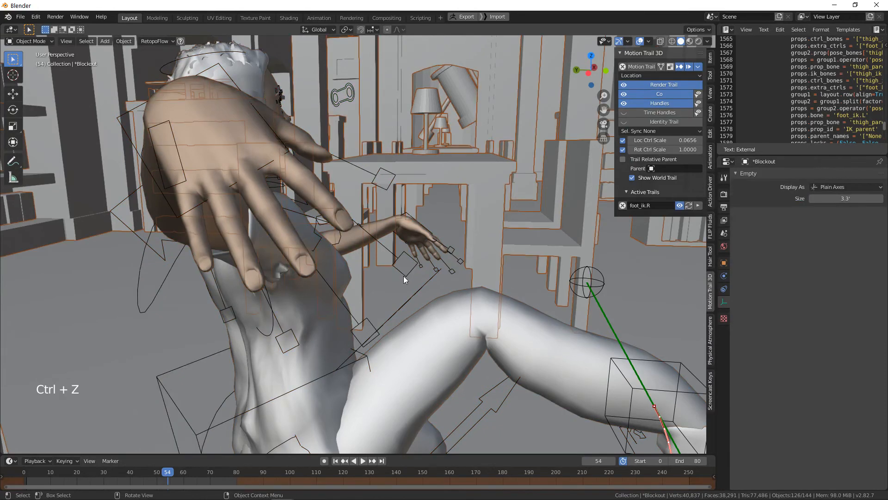
{"action": "key", "text": "shift+z"}
{"action": "left_click", "coordinate": [404, 274], "text": "shift"}
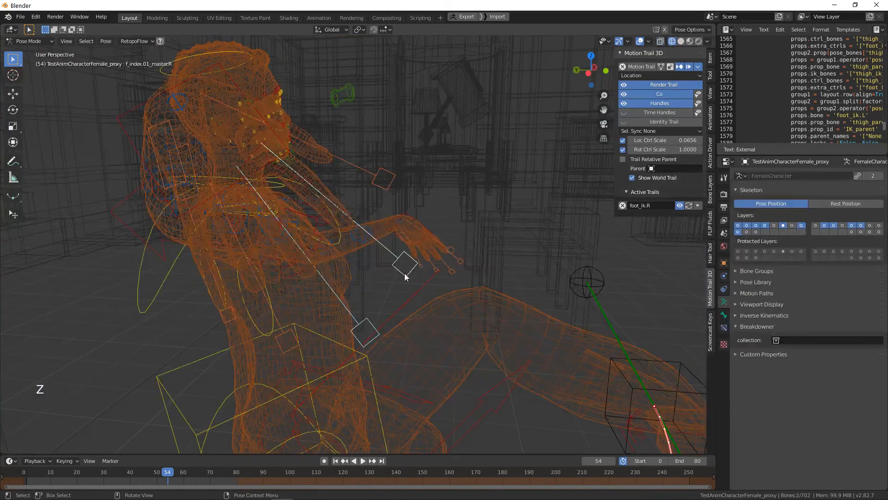
Change the Text Editor area to the Outliner
{"action": "scroll", "coordinate": [758, 69], "scroll_direction": "up", "scroll_amount": 7}
{"action": "left_click", "coordinate": [734, 30]}
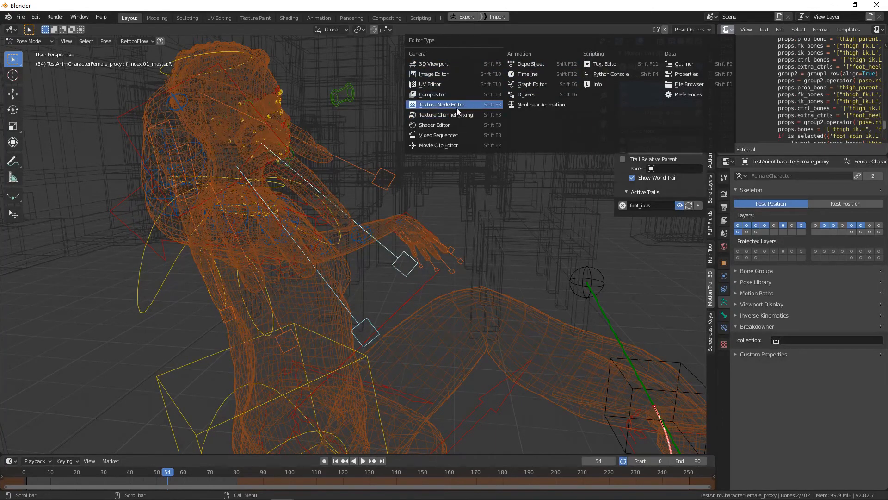
{"action": "left_click", "coordinate": [682, 64]}
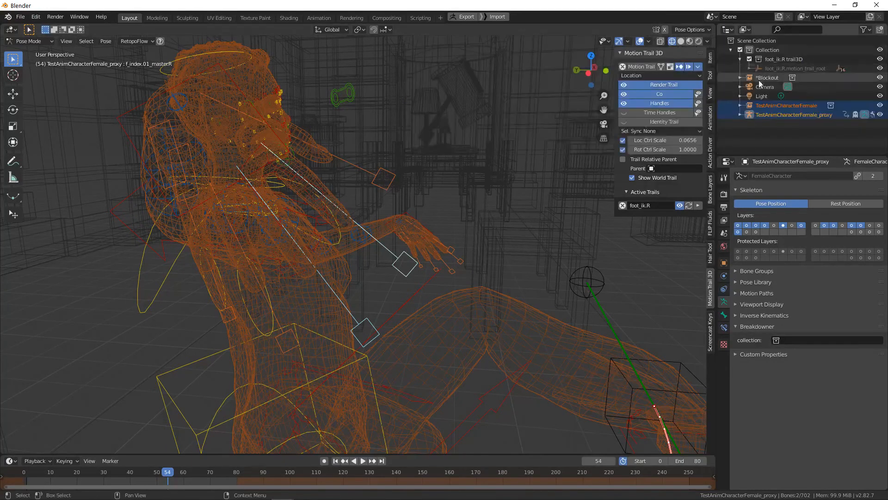
Show the Selectable restriction toggles in the Outliner and make the *Blockout object unselectable
{"action": "left_click", "coordinate": [778, 52]}
{"action": "left_click", "coordinate": [862, 30]}
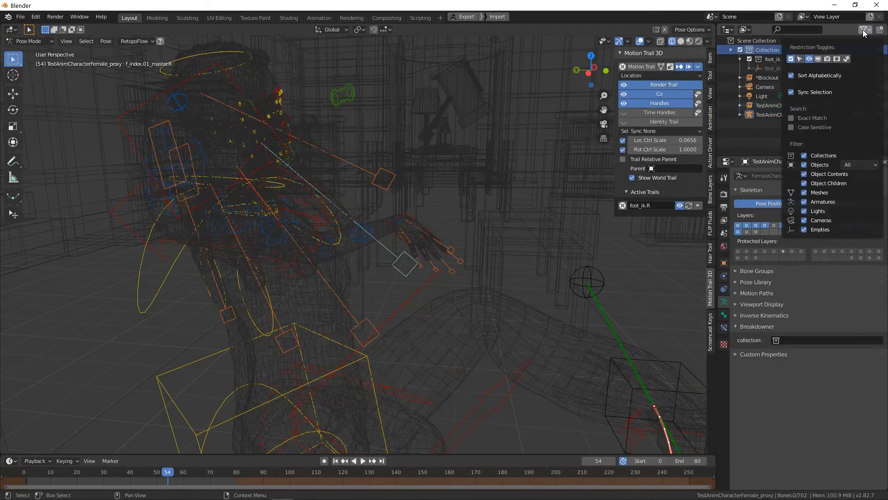
{"action": "left_click", "coordinate": [862, 30]}
{"action": "left_click", "coordinate": [862, 31]}
{"action": "left_click", "coordinate": [863, 30]}
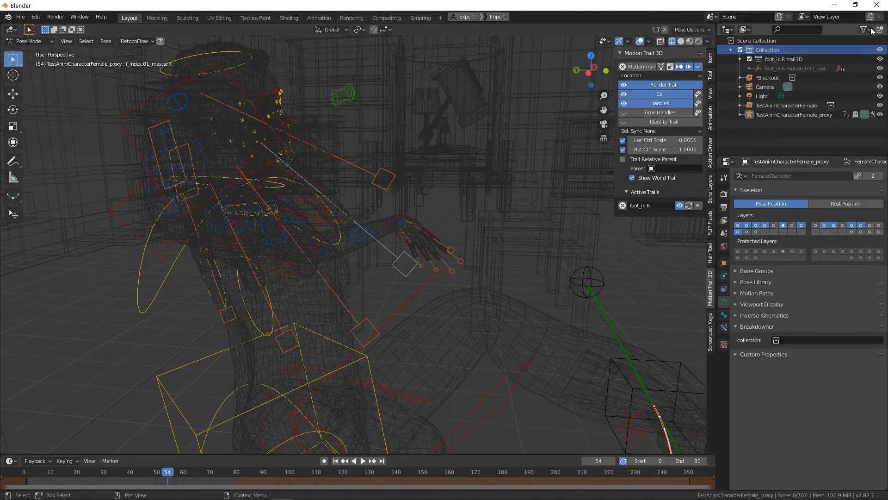
{"action": "left_click", "coordinate": [864, 30]}
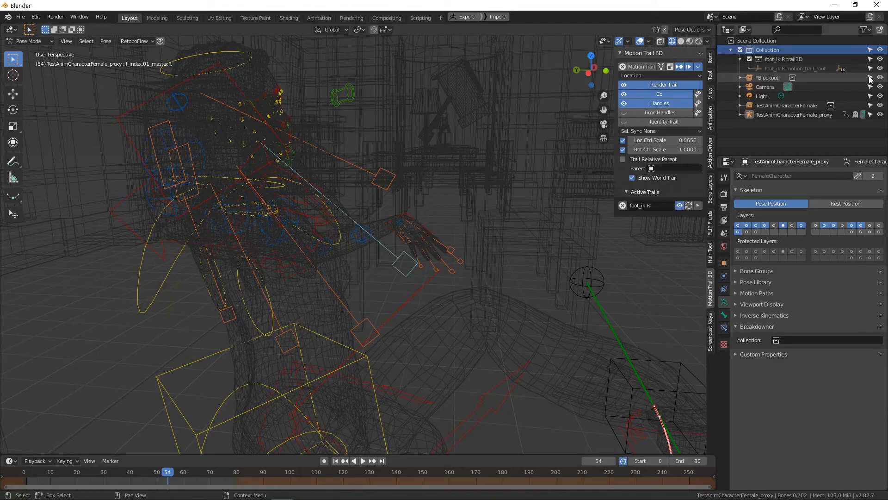
{"action": "left_click", "coordinate": [870, 78]}
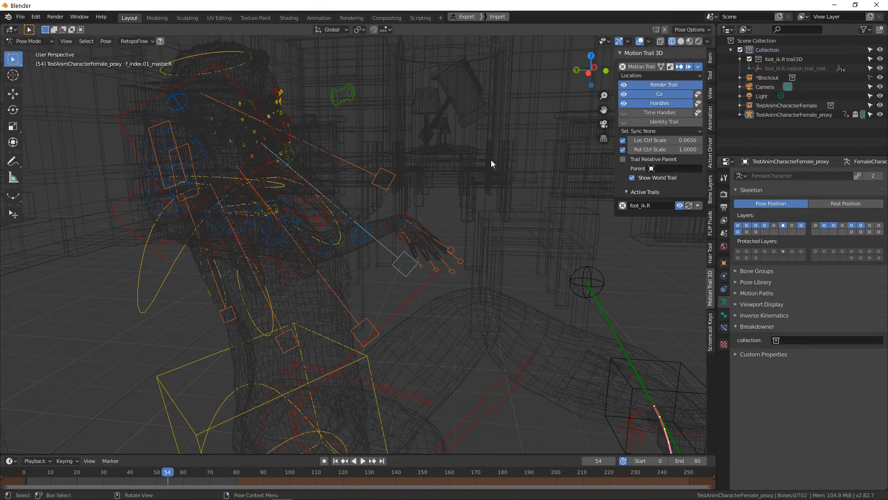
Select the right middle finger's master control, f_middle.01_master.R, on the proxy rig using wireframe shading
{"action": "key", "text": "b"}
{"action": "scroll", "coordinate": [423, 170], "scroll_direction": "down", "scroll_amount": 3}
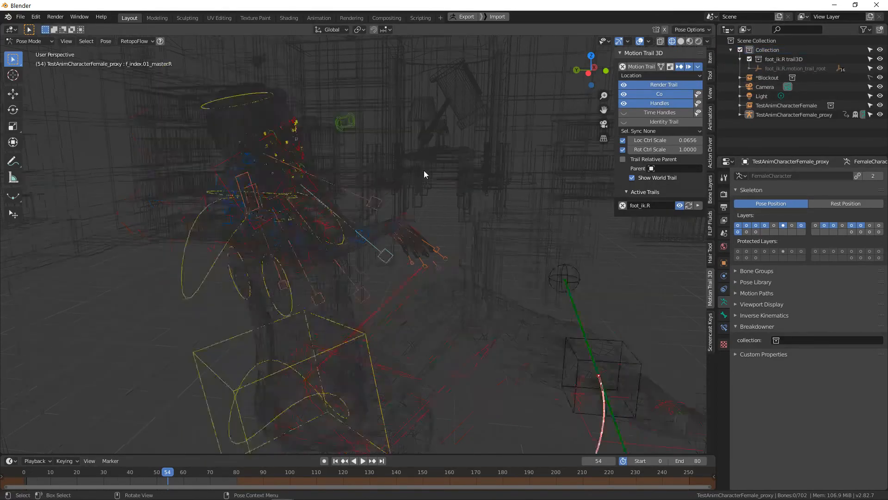
{"action": "scroll", "coordinate": [424, 171], "scroll_direction": "up", "scroll_amount": 3}
{"action": "middle_click_drag", "start_coordinate": [424, 170], "coordinate": [431, 214]}
{"action": "key", "text": "z"}
{"action": "mouse_move", "coordinate": [514, 252]}
{"action": "middle_mouse_down", "text": "shift"}
{"action": "mouse_move", "coordinate": [423, 226]}
{"action": "mouse_move", "coordinate": [438, 225]}
{"action": "middle_mouse_up", "text": "shift"}
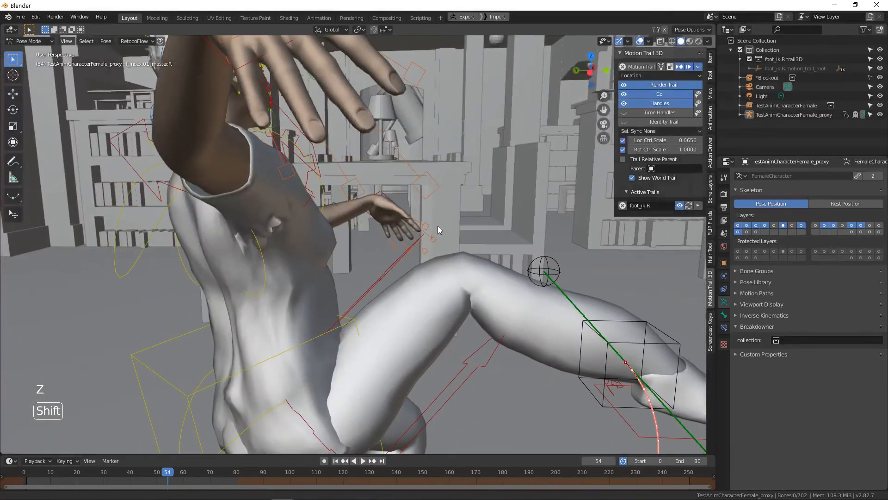
{"action": "left_click", "coordinate": [435, 185]}
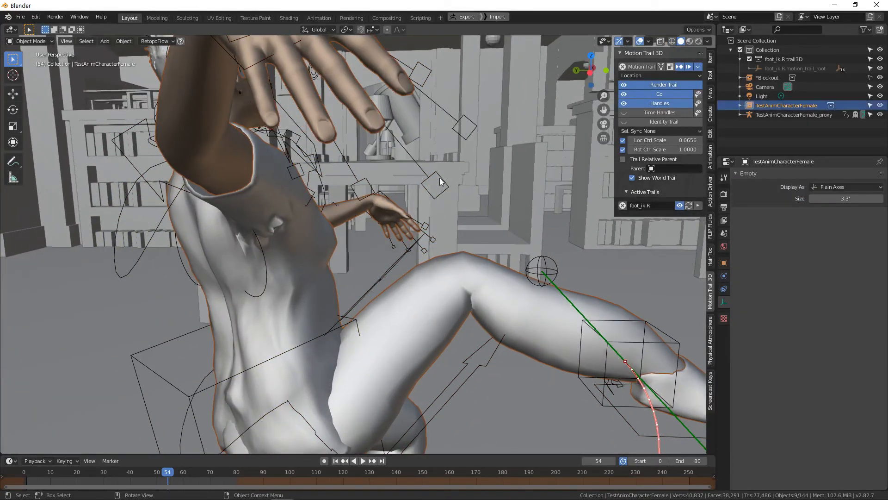
{"action": "key", "text": "z"}
{"action": "left_click", "coordinate": [442, 180]}
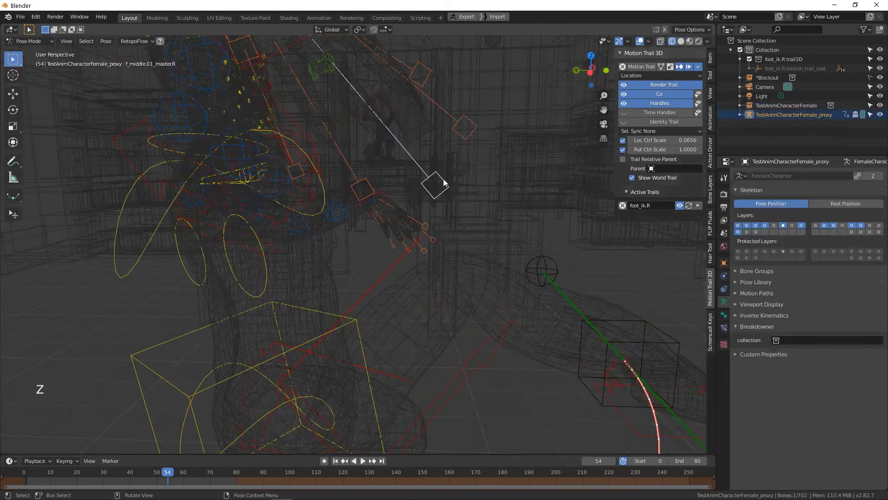
Extend the selection to the right index, ring and pinky master controls and return the viewport to solid shading
{"action": "left_click", "coordinate": [464, 128], "text": "shift"}
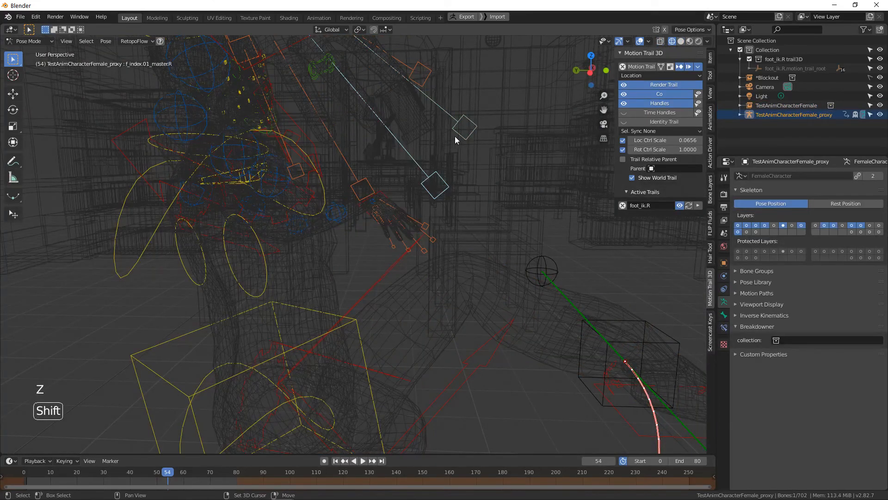
{"action": "left_click", "coordinate": [366, 180], "text": "shift"}
{"action": "middle_click_drag", "start_coordinate": [366, 180], "coordinate": [404, 178], "text": "shift"}
{"action": "left_click", "coordinate": [417, 175], "text": "shift"}
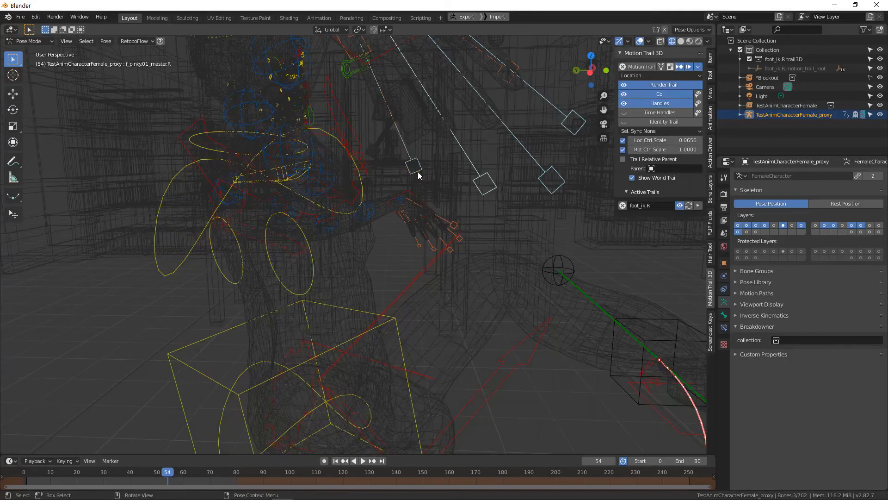
{"action": "key", "text": "z"}
{"action": "middle_click_drag", "start_coordinate": [536, 166], "coordinate": [491, 197], "text": "shift"}
Try scaling the four right finger master controls together to curl and straighten the fingers
{"action": "key", "text": "s"}
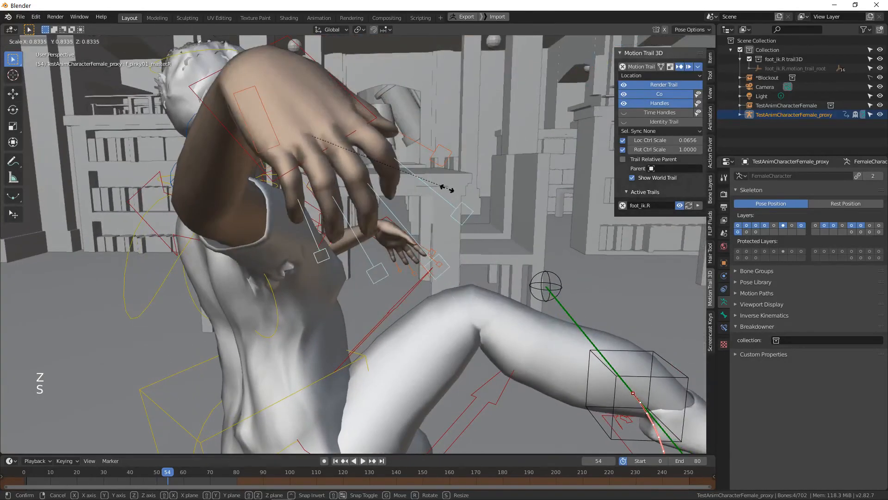
{"action": "right_click", "coordinate": [465, 127]}
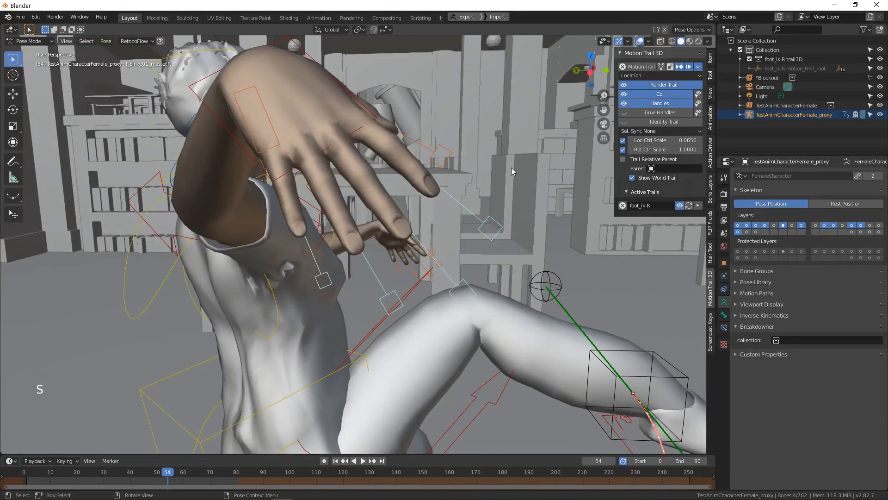
{"action": "middle_click_drag", "start_coordinate": [505, 157], "coordinate": [519, 141], "text": "shift"}
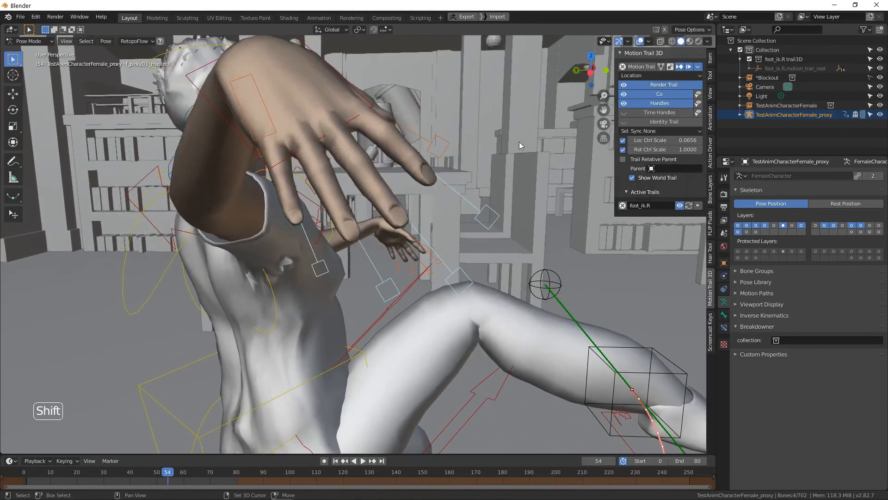
{"action": "key", "text": "s"}
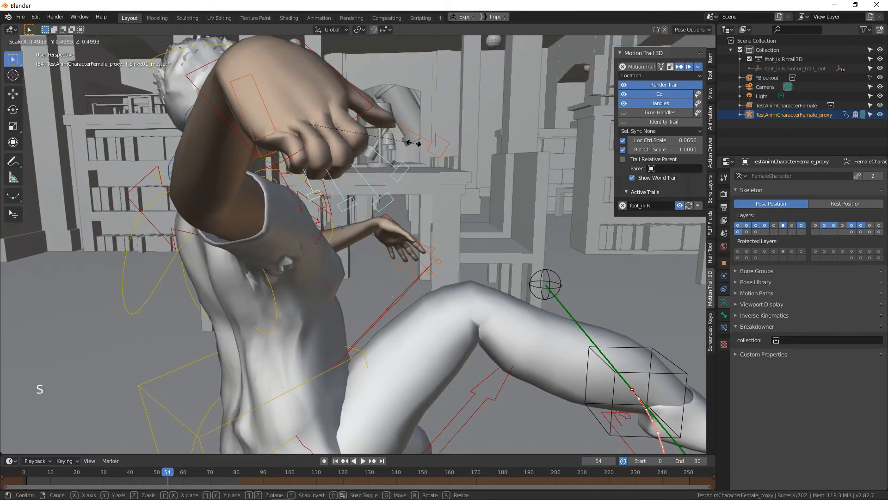
{"action": "left_click", "coordinate": [516, 144]}
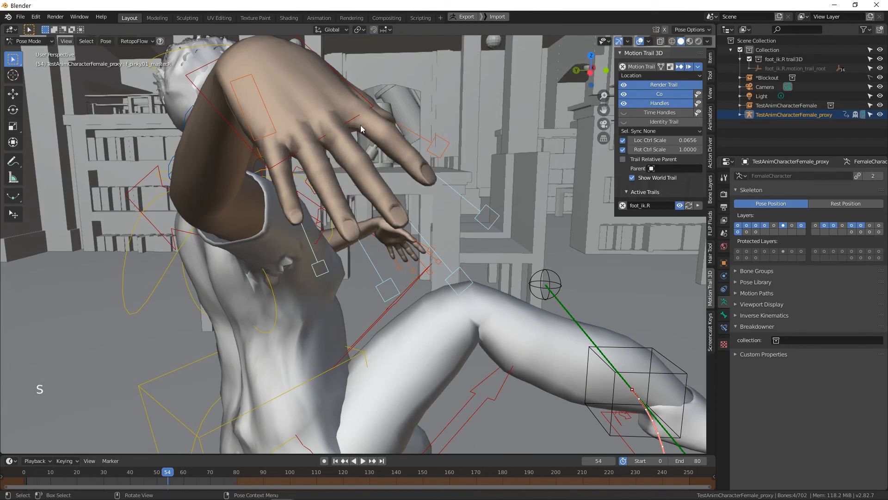
{"action": "key", "text": "s"}
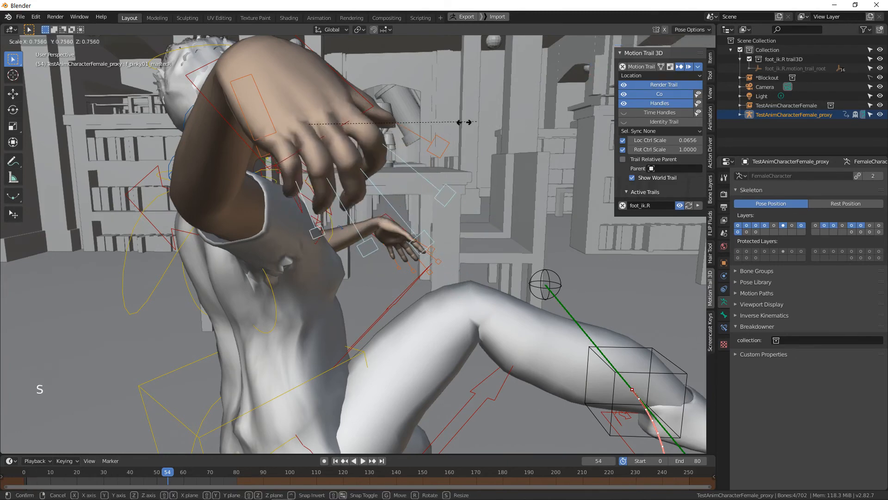
{"action": "right_click", "coordinate": [459, 124]}
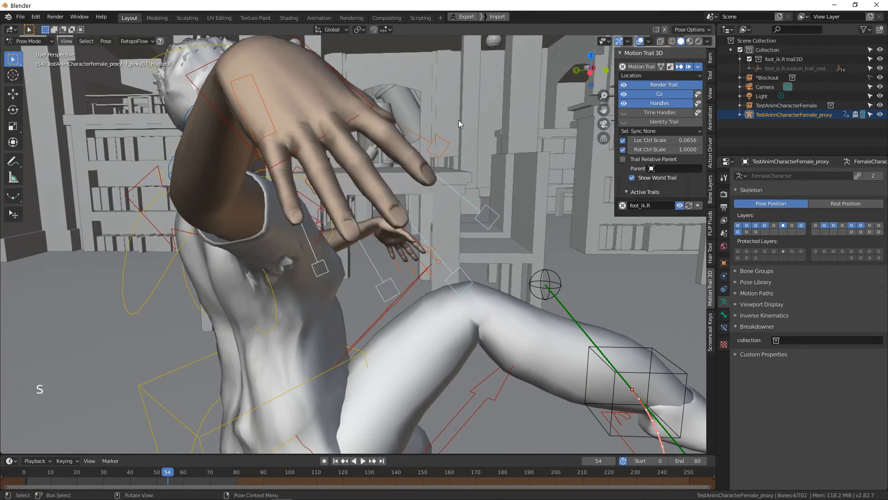
Set the transform pivot point to Individual Origins and scale the four right finger master controls to about 0.79
{"action": "left_click", "coordinate": [360, 30]}
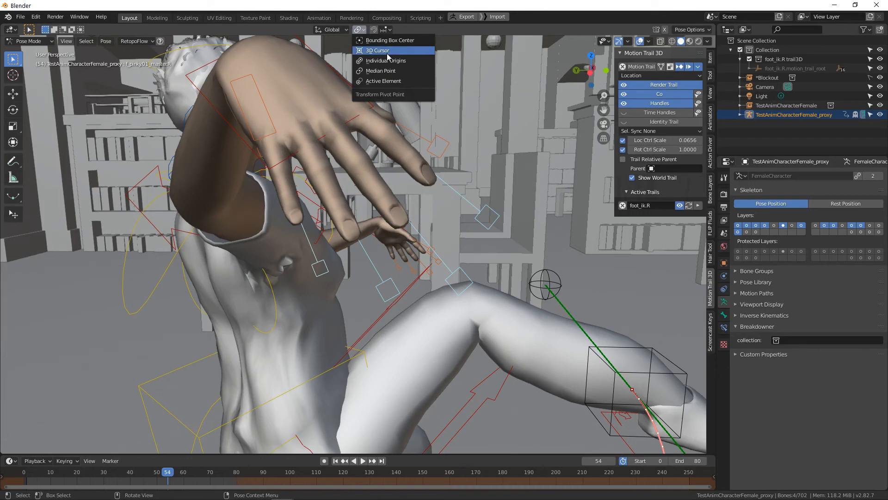
{"action": "left_click", "coordinate": [386, 61]}
{"action": "left_click", "coordinate": [358, 31]}
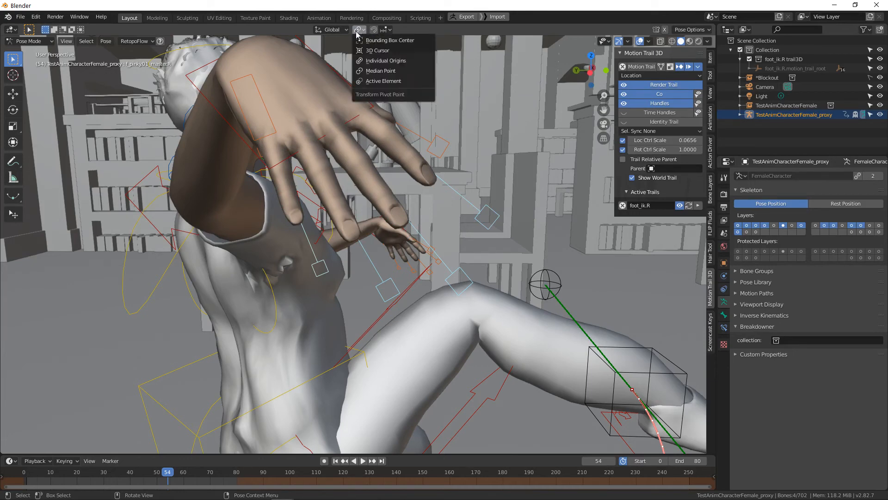
{"action": "left_click", "coordinate": [375, 62]}
{"action": "key", "text": "s"}
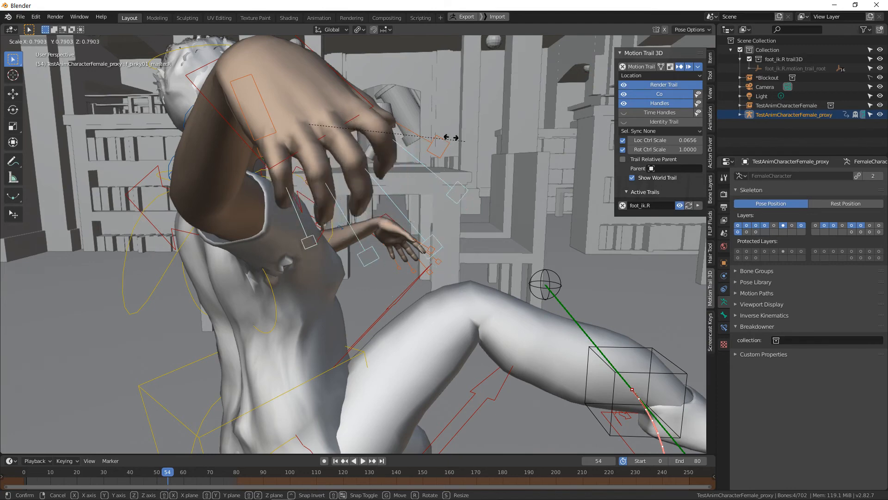
{"action": "left_click", "coordinate": [451, 138]}
Rotate the four right finger master controls around their local X axes to bend the fingers into a loose fist
{"action": "middle_click_drag", "start_coordinate": [451, 137], "coordinate": [393, 163]}
{"action": "key", "text": "r"}
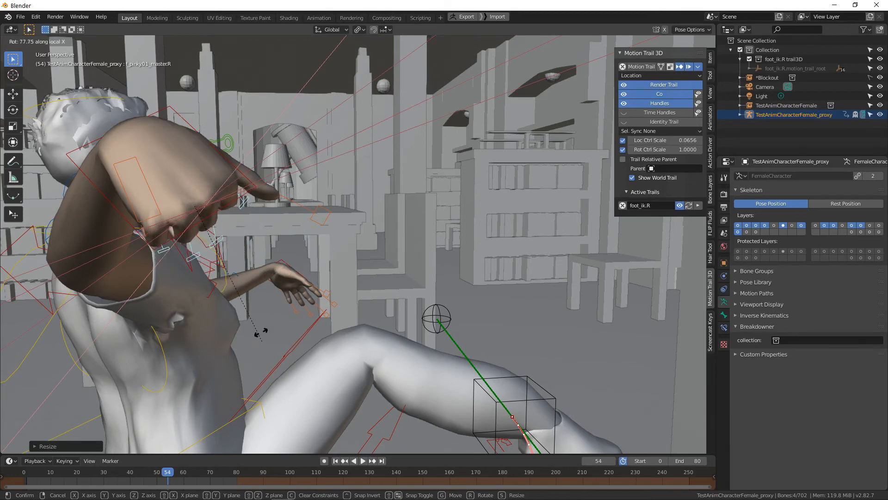
{"action": "left_click", "coordinate": [240, 282]}
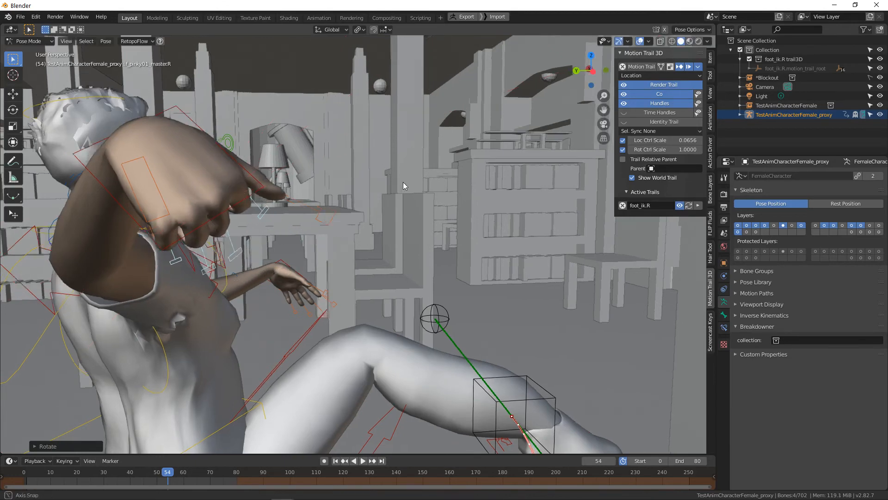
{"action": "middle_click_drag", "start_coordinate": [403, 181], "coordinate": [416, 226]}
{"action": "key", "text": "r"}
{"action": "key", "text": "x"}
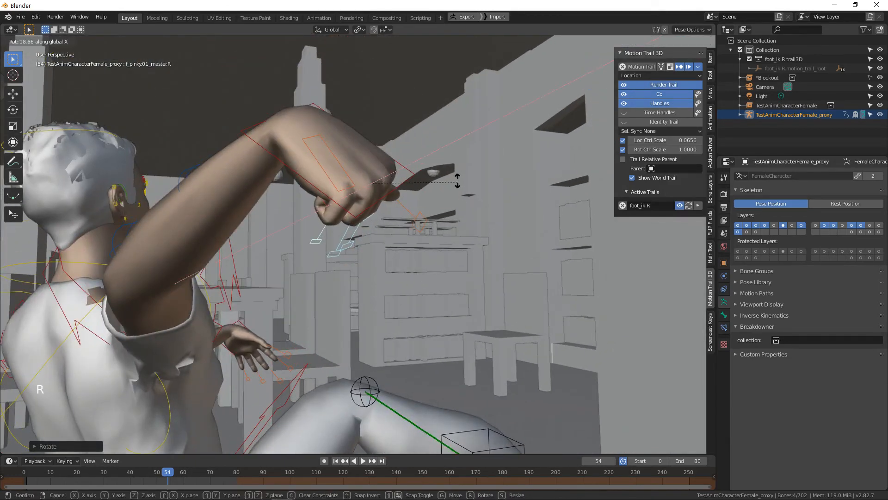
{"action": "key", "text": "x"}
{"action": "left_click", "coordinate": [464, 166]}
Select only the right index finger's master control, f_index.01_master.R, and rotate it to align with the other curled fingers
{"action": "middle_click_drag", "start_coordinate": [495, 176], "coordinate": [370, 199]}
{"action": "middle_click_drag", "start_coordinate": [370, 202], "coordinate": [550, 182], "text": "shift"}
{"action": "scroll", "coordinate": [399, 165], "scroll_direction": "up", "scroll_amount": 3}
{"action": "middle_click_drag", "start_coordinate": [164, 186], "coordinate": [303, 219], "text": "shift"}
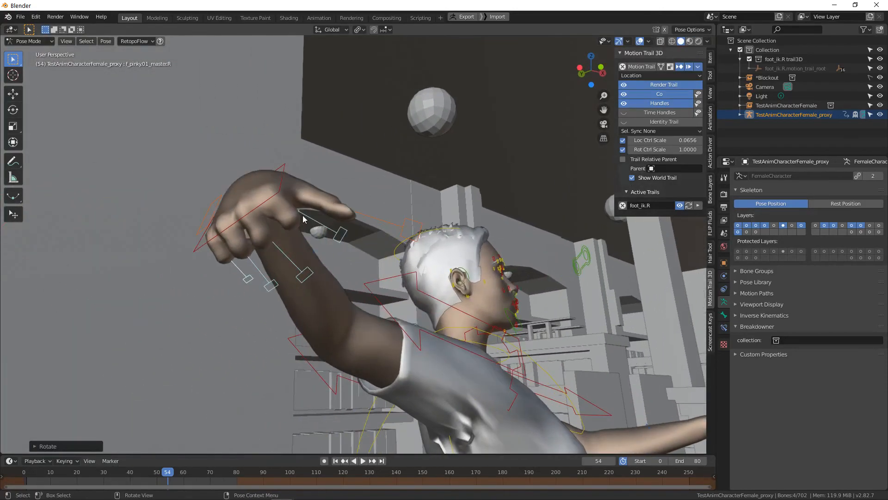
{"action": "left_click", "coordinate": [347, 239]}
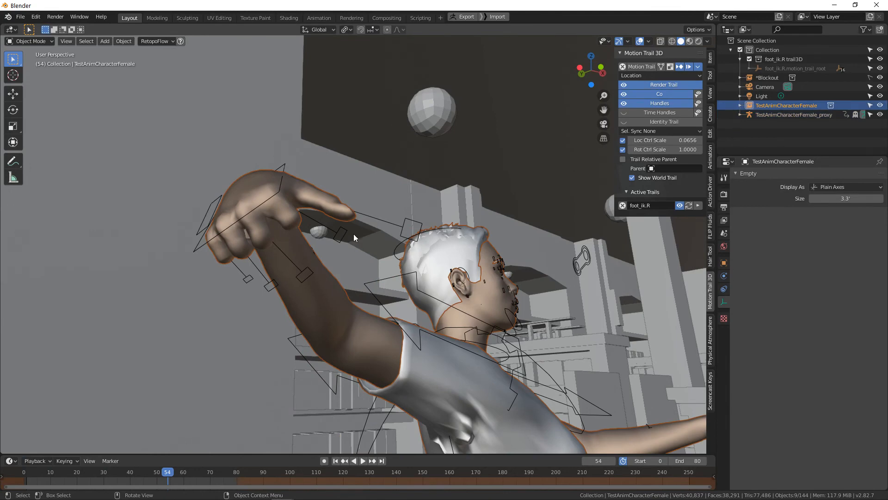
{"action": "key", "text": "z"}
{"action": "middle_click_drag", "start_coordinate": [351, 236], "coordinate": [406, 181]}
{"action": "left_click", "coordinate": [351, 256]}
{"action": "key", "text": "z"}
{"action": "key", "text": "r"}
{"action": "left_click", "coordinate": [394, 236]}
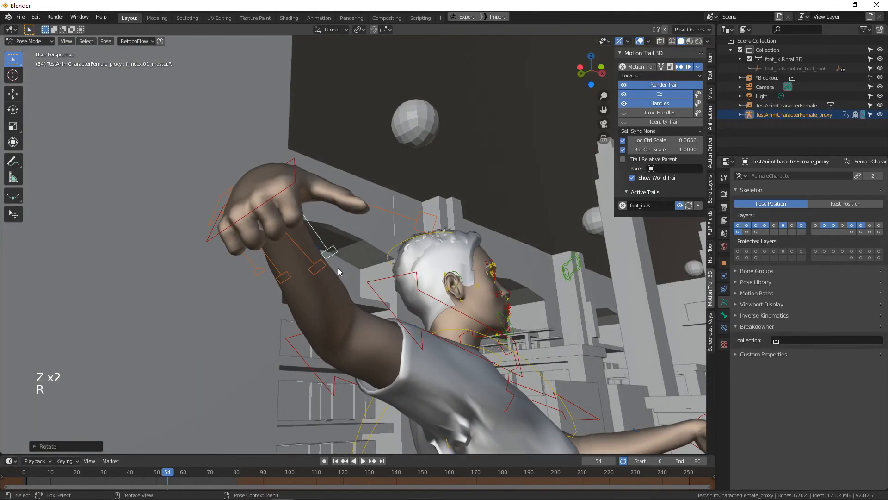
{"action": "left_click", "coordinate": [327, 262]}
{"action": "key", "text": "r"}
{"action": "right_click", "coordinate": [337, 263]}
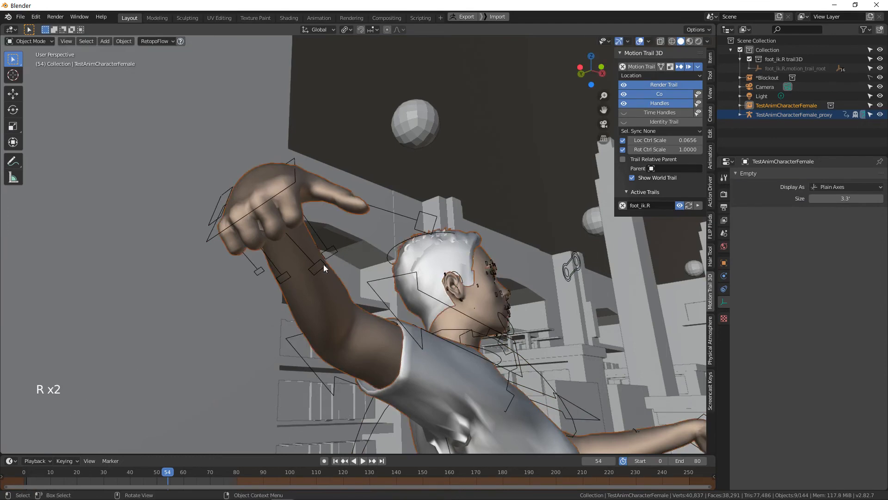
Select the right upper arm IK control, upper_arm_ik.R, on the proxy rig in wireframe shading
{"action": "key", "text": "z"}
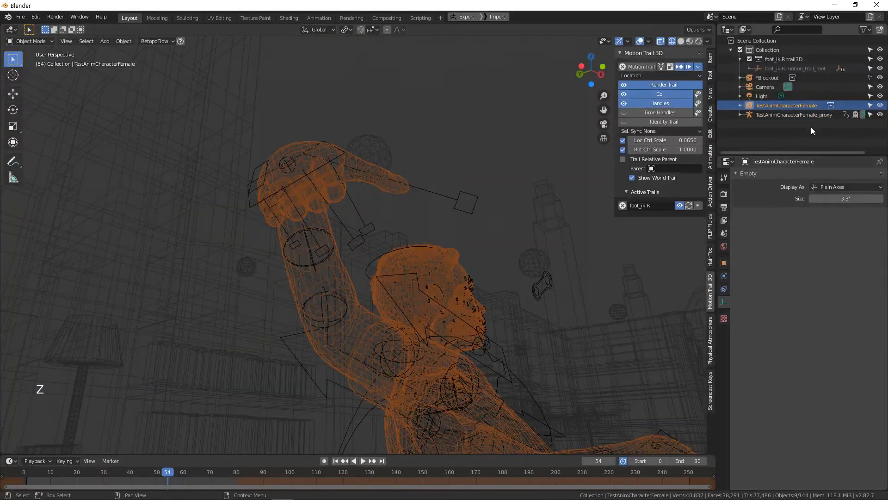
{"action": "left_click", "coordinate": [465, 340]}
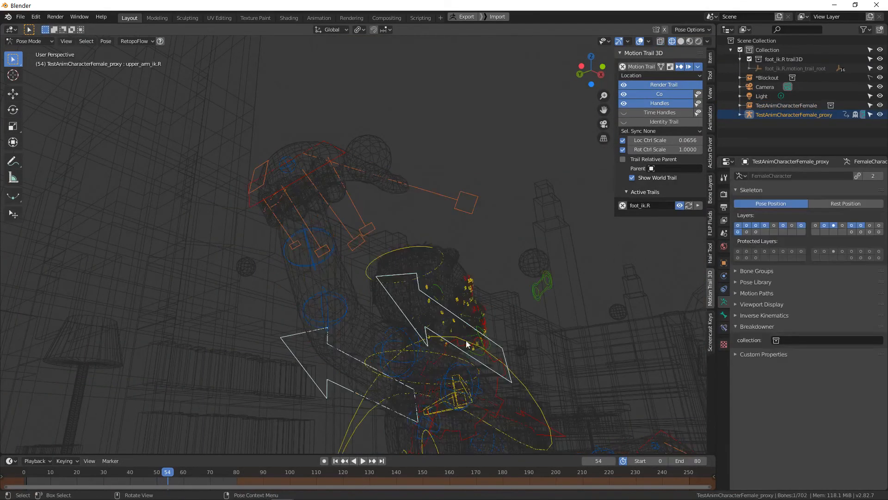
Disable viewport selection of the TestAnimCharacterFemale object in the Outliner and return the proxy view to solid shading
{"action": "left_click", "coordinate": [456, 271]}
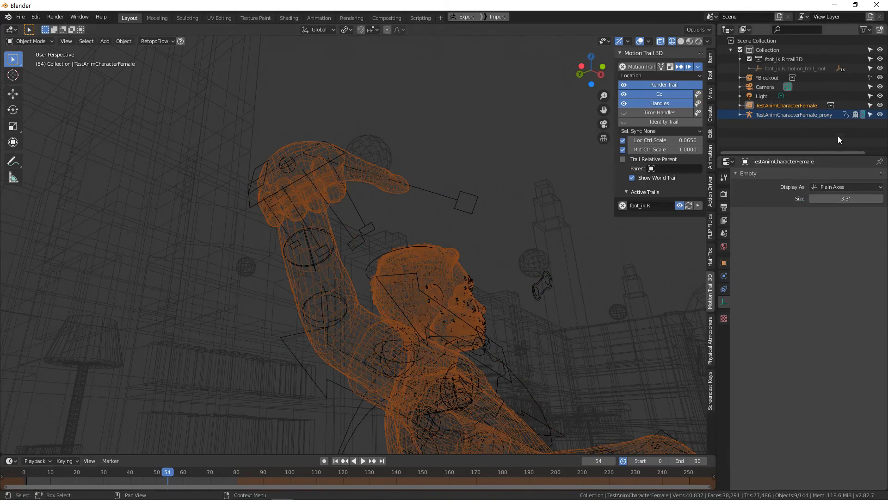
{"action": "left_click", "coordinate": [870, 105]}
{"action": "key", "text": "z"}
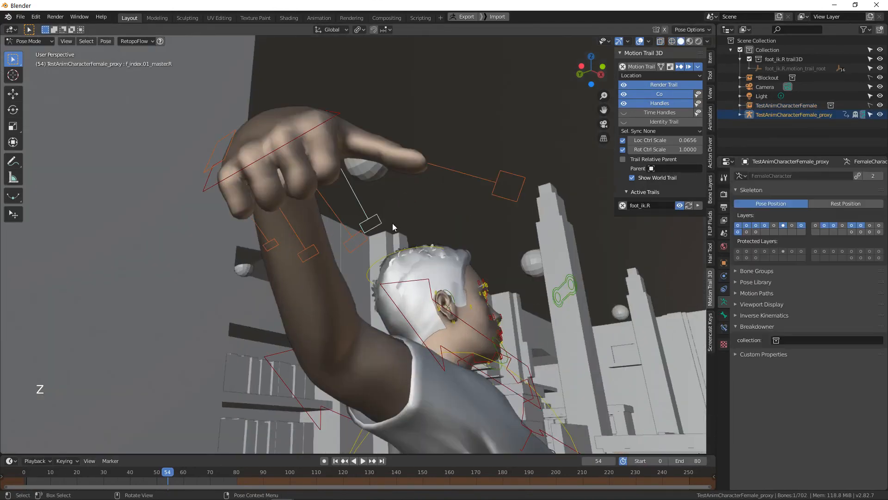
{"action": "middle_click_drag", "start_coordinate": [392, 227], "coordinate": [343, 165]}
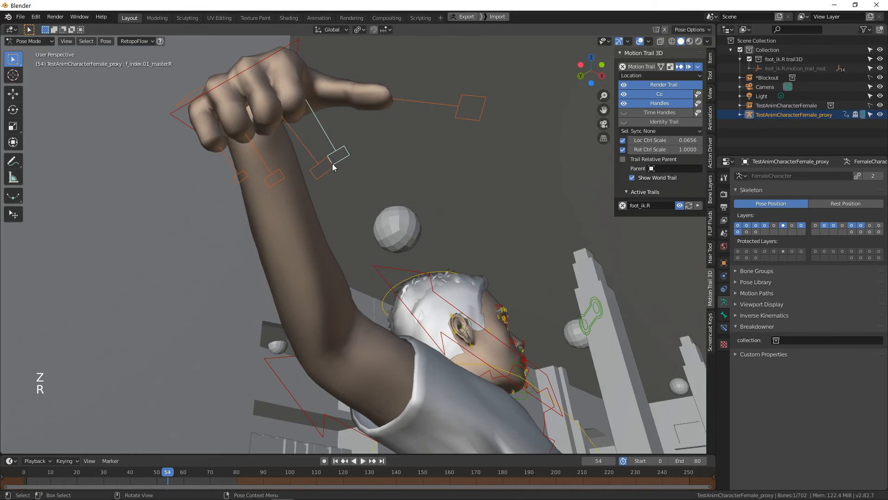
Rotate the right middle finger and right index finger master controls to line up the fist's fingers
{"action": "key", "text": "r"}
{"action": "left_click", "coordinate": [389, 195]}
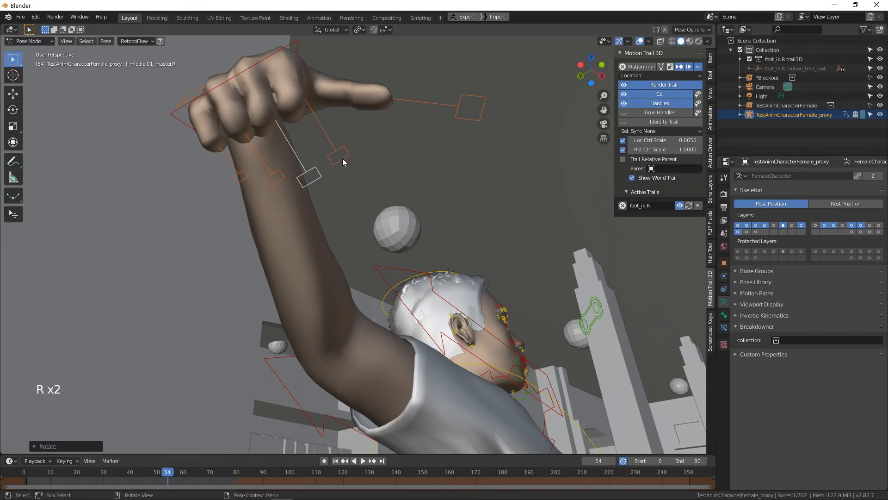
{"action": "left_click", "coordinate": [342, 159]}
{"action": "key", "text": "r"}
{"action": "left_click", "coordinate": [384, 203]}
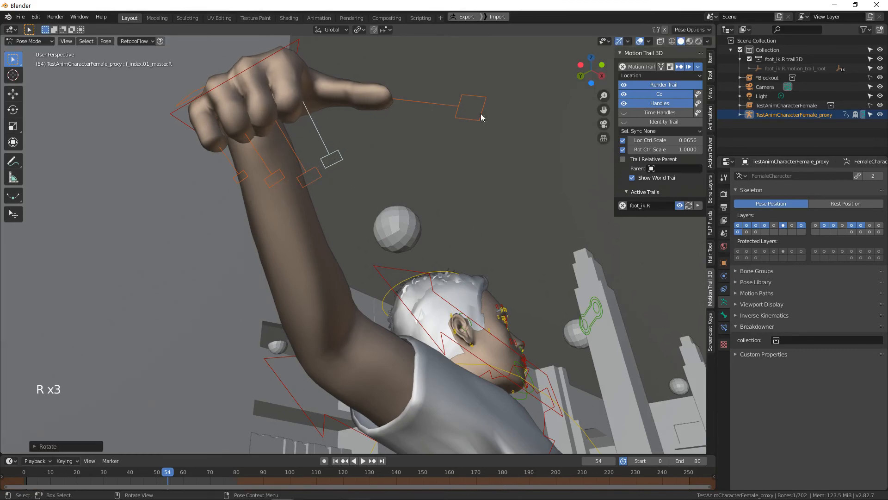
Move the right hand IK control, hand_ik.R, to bring the fist forward in front of the character
{"action": "mouse_move", "coordinate": [481, 117]}
{"action": "middle_mouse_down"}
{"action": "mouse_move", "coordinate": [381, 151]}
{"action": "mouse_move", "coordinate": [299, 166]}
{"action": "middle_mouse_up"}
{"action": "key", "text": "z"}
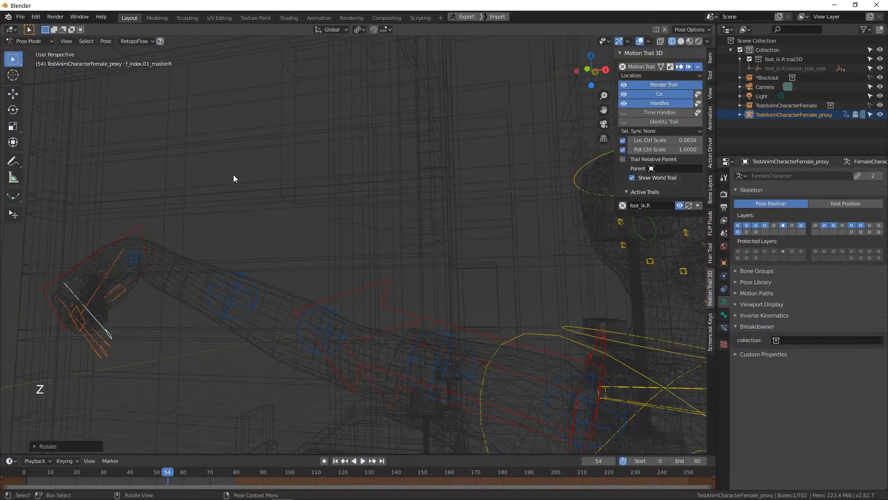
{"action": "left_click_drag", "start_coordinate": [175, 196], "coordinate": [181, 196], "text": "shift"}
{"action": "scroll", "coordinate": [263, 198], "scroll_direction": "up", "scroll_amount": 2}
{"action": "mouse_move", "coordinate": [181, 196]}
{"action": "middle_mouse_down", "text": "shift"}
{"action": "mouse_move", "coordinate": [263, 198]}
{"action": "mouse_move", "coordinate": [219, 202]}
{"action": "middle_mouse_up", "text": "shift"}
{"action": "key", "text": "z"}
{"action": "key", "text": "z"}
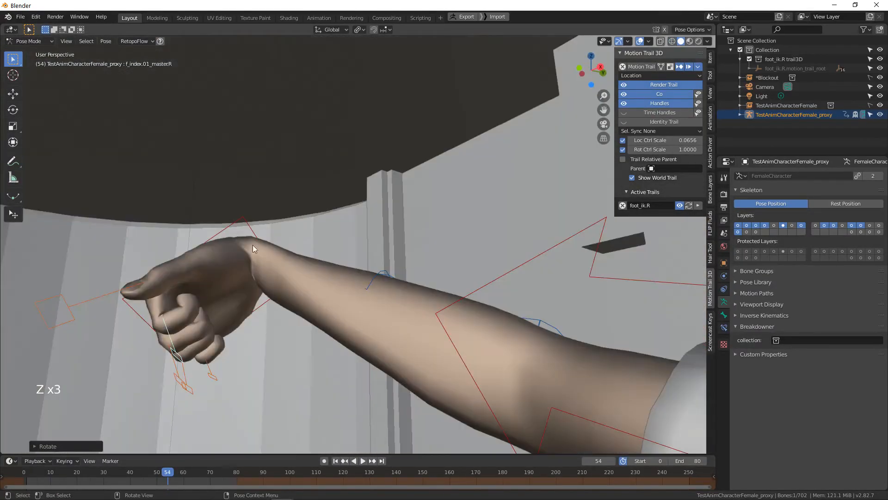
{"action": "middle_click_drag", "start_coordinate": [253, 245], "coordinate": [285, 247]}
{"action": "key", "text": "g"}
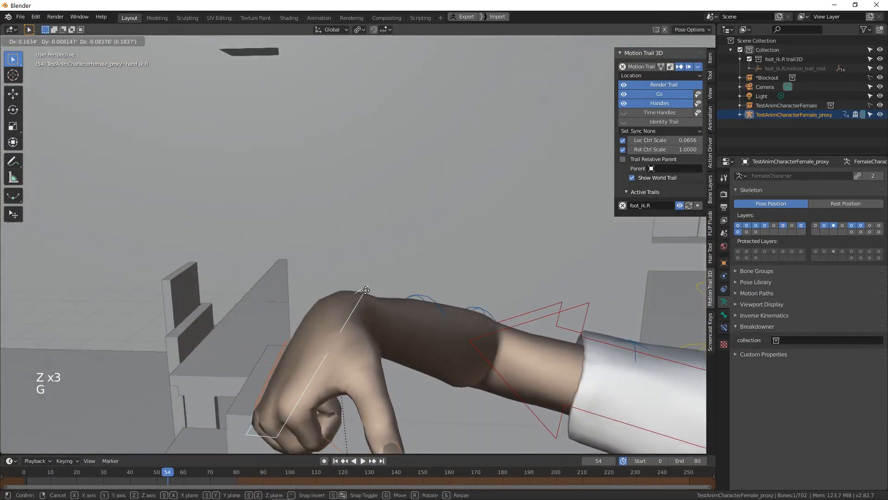
{"action": "left_click", "coordinate": [368, 291]}
{"action": "middle_click_drag", "start_coordinate": [368, 292], "coordinate": [491, 251]}
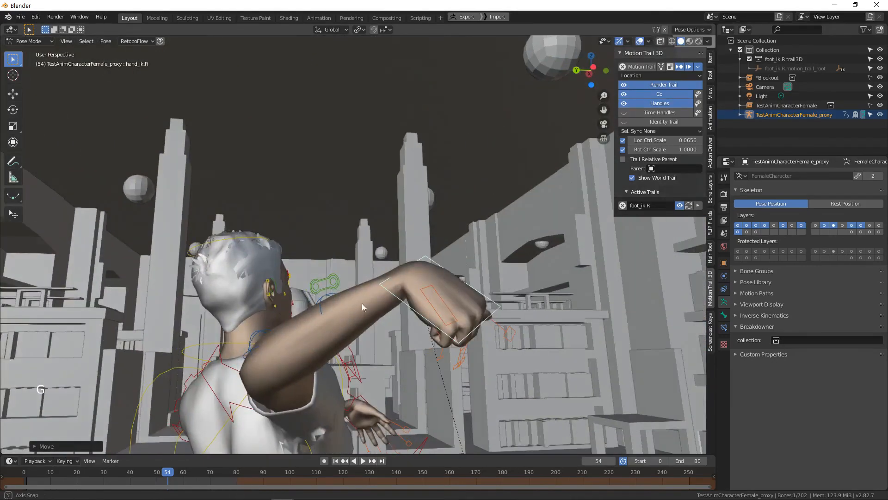
Rotate the right hand IK control, hand_ik.R, to tilt the fist upward
{"action": "middle_click_drag", "start_coordinate": [362, 303], "coordinate": [429, 315]}
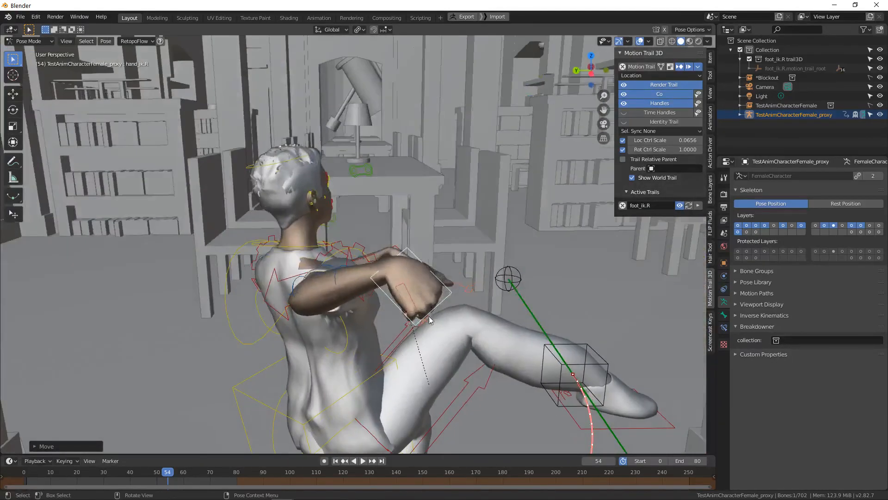
{"action": "key", "text": "r"}
{"action": "left_click", "coordinate": [429, 242]}
{"action": "mouse_move", "coordinate": [429, 242]}
{"action": "middle_mouse_down"}
{"action": "mouse_move", "coordinate": [415, 326]}
{"action": "mouse_move", "coordinate": [271, 247]}
{"action": "mouse_move", "coordinate": [334, 229]}
{"action": "mouse_move", "coordinate": [342, 245]}
{"action": "mouse_move", "coordinate": [391, 237]}
{"action": "mouse_move", "coordinate": [303, 247]}
{"action": "mouse_move", "coordinate": [361, 259]}
{"action": "mouse_move", "coordinate": [445, 252]}
{"action": "mouse_move", "coordinate": [439, 274]}
{"action": "mouse_move", "coordinate": [427, 249]}
{"action": "middle_mouse_up"}
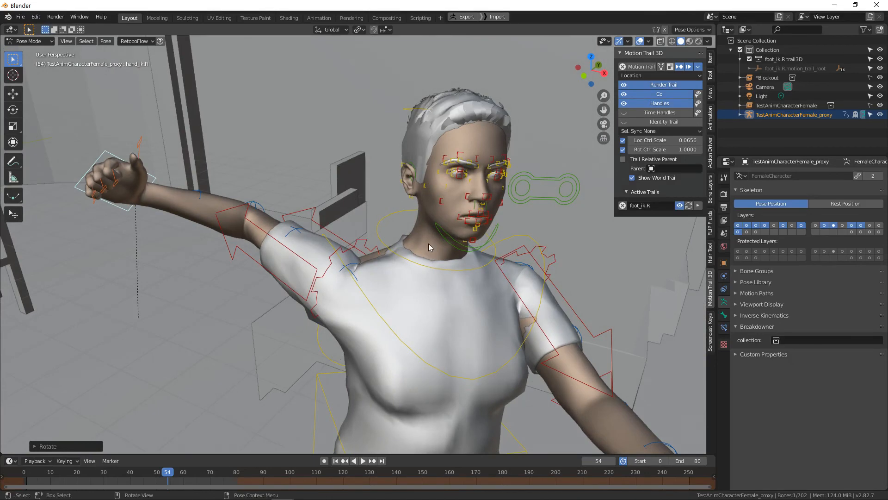
{"action": "middle_click_drag", "start_coordinate": [428, 243], "coordinate": [286, 181]}
Rotate the right upper arm IK control, upper_arm_ik.R, to adjust the elbow direction
{"action": "key", "text": "r"}
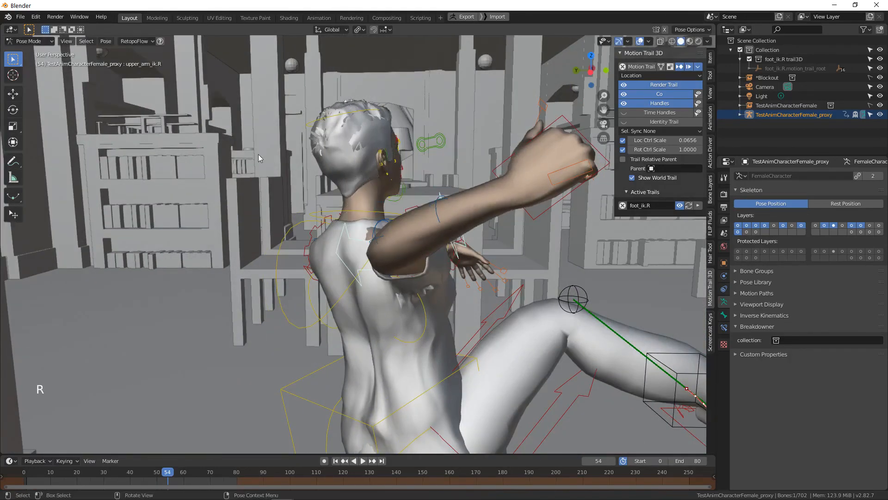
{"action": "key", "text": "r"}
{"action": "left_click", "coordinate": [418, 339]}
{"action": "left_click", "coordinate": [419, 339]}
{"action": "middle_click_drag", "start_coordinate": [418, 339], "coordinate": [446, 341]}
{"action": "key", "text": "g"}
{"action": "right_click", "coordinate": [410, 367]}
{"action": "key", "text": "r"}
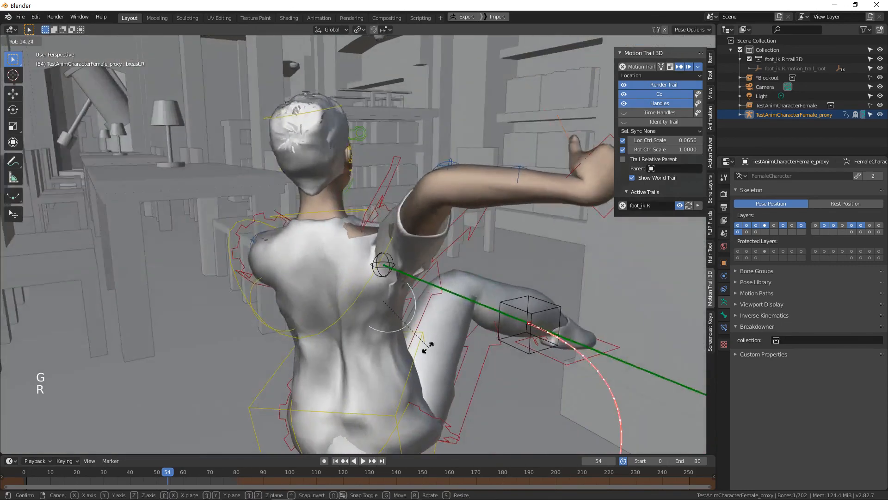
{"action": "right_click", "coordinate": [426, 345]}
Examine the character's pose at frame 54 from several angles, including the shoulder, raised arm and right foot motion trail
{"action": "middle_click_drag", "start_coordinate": [386, 302], "coordinate": [414, 304]}
{"action": "scroll", "coordinate": [398, 298], "scroll_direction": "up", "scroll_amount": 3}
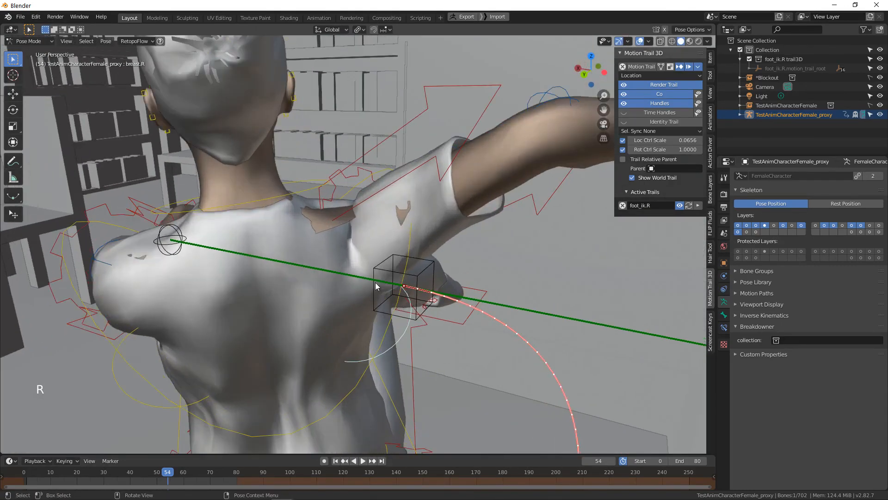
{"action": "middle_click_drag", "start_coordinate": [375, 282], "coordinate": [357, 270]}
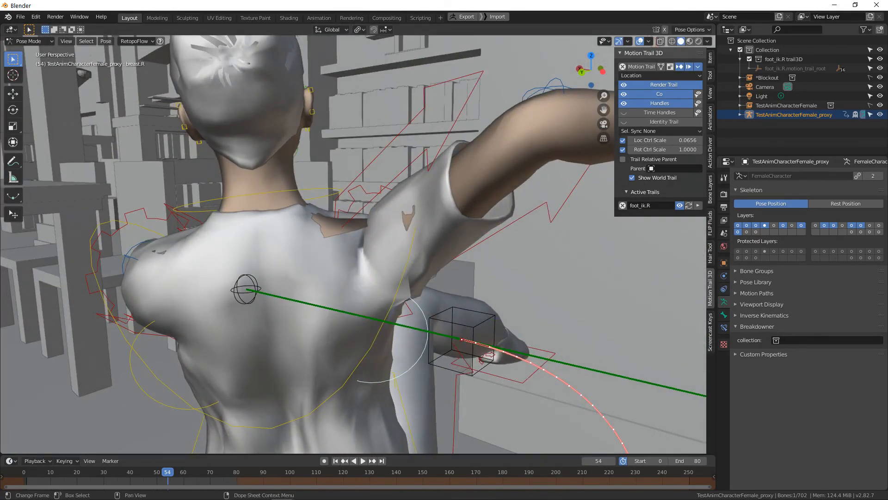
{"action": "middle_click_drag", "start_coordinate": [357, 270], "coordinate": [319, 285]}
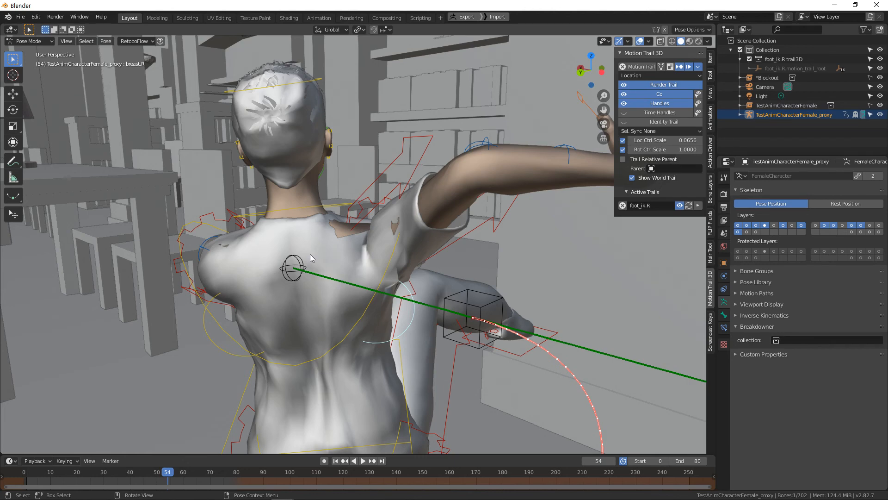
{"action": "middle_click_drag", "start_coordinate": [310, 254], "coordinate": [323, 277]}
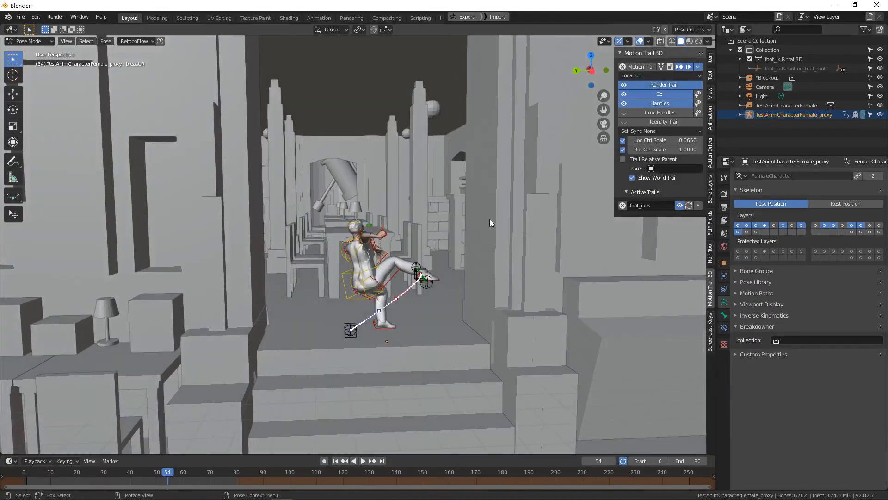
{"action": "scroll", "coordinate": [468, 252], "scroll_direction": "up", "scroll_amount": 6}
{"action": "middle_click_drag", "start_coordinate": [469, 246], "coordinate": [437, 119]}
{"action": "scroll", "coordinate": [424, 235], "scroll_direction": "up", "scroll_amount": 4}
{"action": "scroll", "coordinate": [384, 244], "scroll_direction": "down", "scroll_amount": 3}
{"action": "scroll", "coordinate": [498, 216], "scroll_direction": "down", "scroll_amount": 5}
{"action": "scroll", "coordinate": [495, 229], "scroll_direction": "up", "scroll_amount": 2}
{"action": "middle_click_drag", "start_coordinate": [496, 228], "coordinate": [528, 232]}
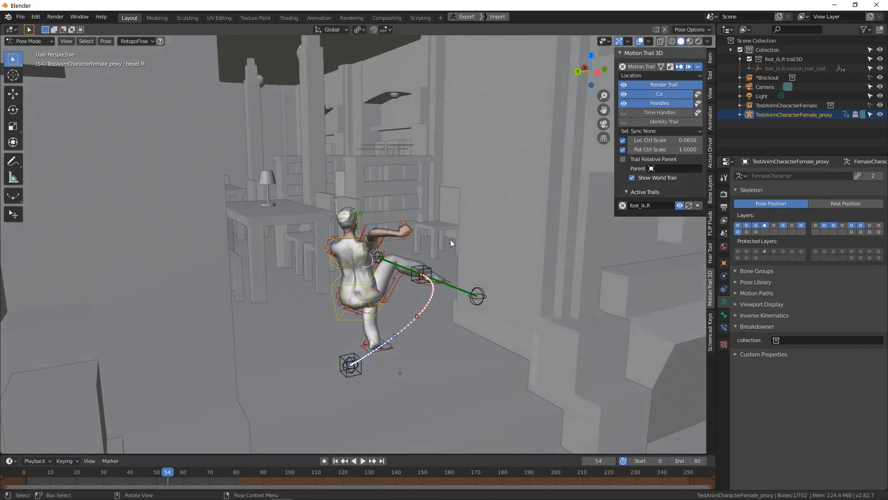
{"action": "scroll", "coordinate": [453, 241], "scroll_direction": "up", "scroll_amount": 4}
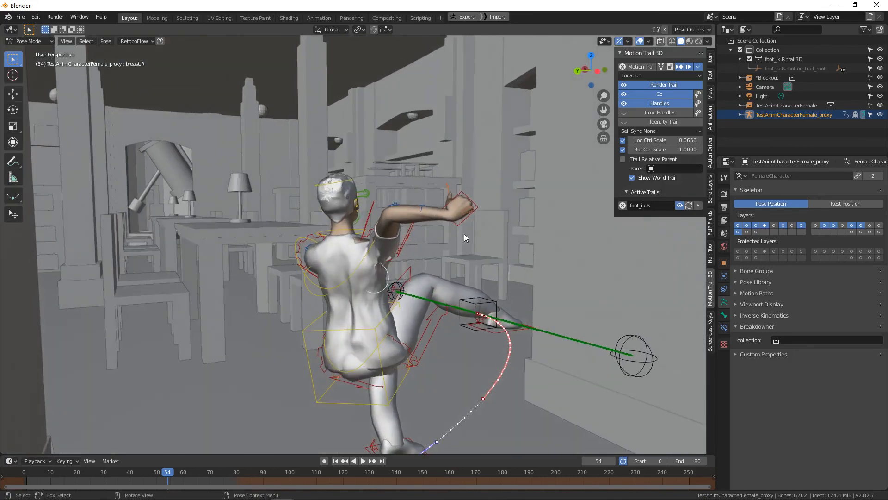
{"action": "middle_click_drag", "start_coordinate": [496, 257], "coordinate": [460, 246]}
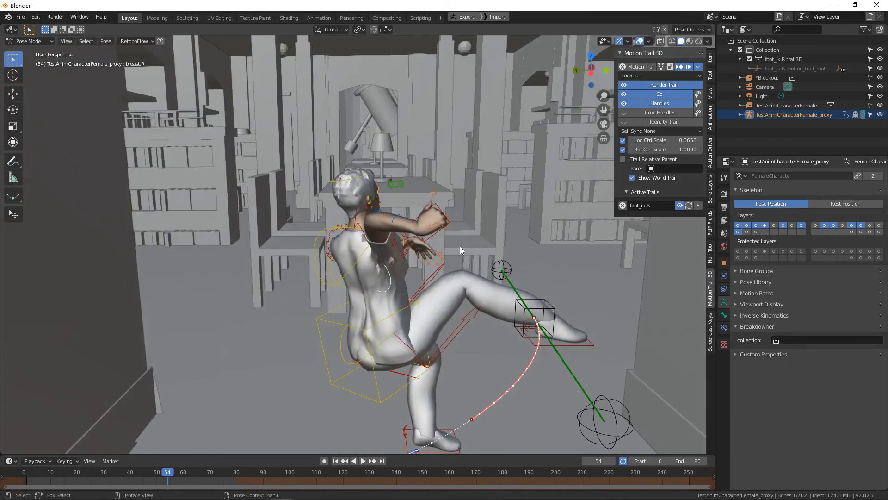
Run Pose Breakdowner on the character at frame 54 with a breakdown of about 56%
{"action": "key", "text": "ctrl+e"}
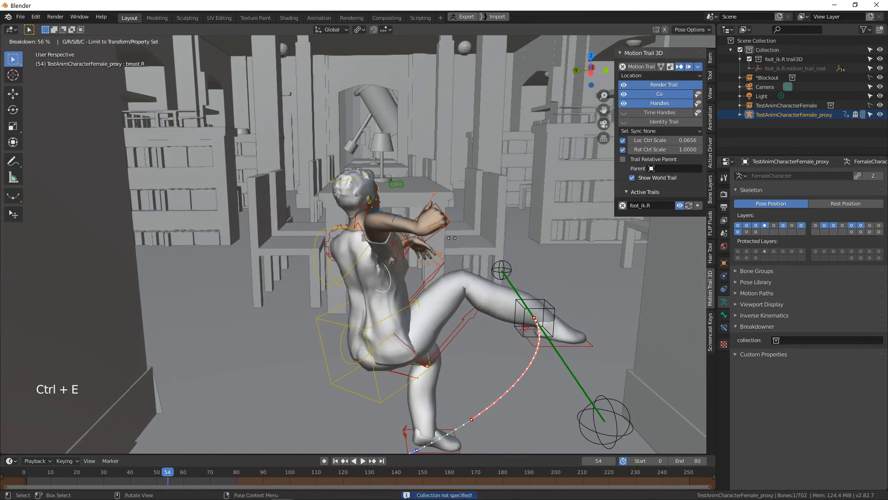
{"action": "left_click", "coordinate": [451, 238]}
{"action": "middle_click_drag", "start_coordinate": [450, 237], "coordinate": [432, 254], "text": "shift"}
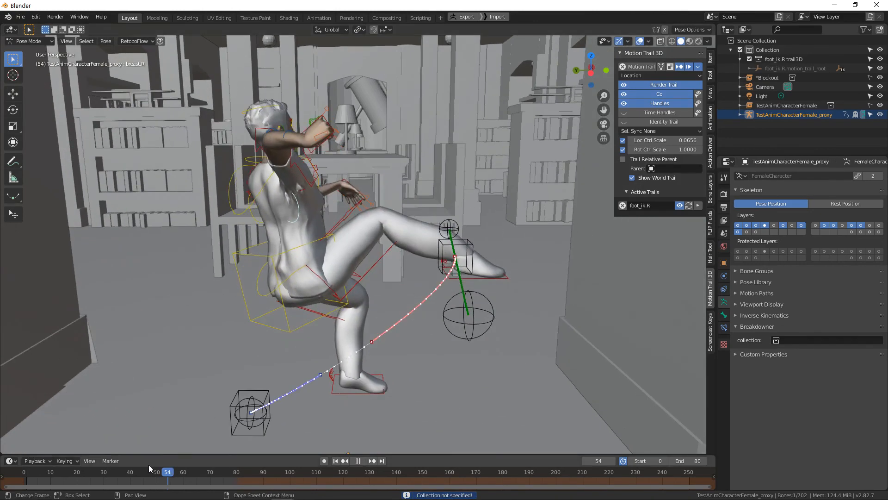
Go to frame 38 and try Pose Breakdowner, blending the pose toward the next keyframe up to about 99%
{"action": "left_click_drag", "start_coordinate": [148, 464], "coordinate": [125, 458]}
{"action": "key", "text": "ctrl+w"}
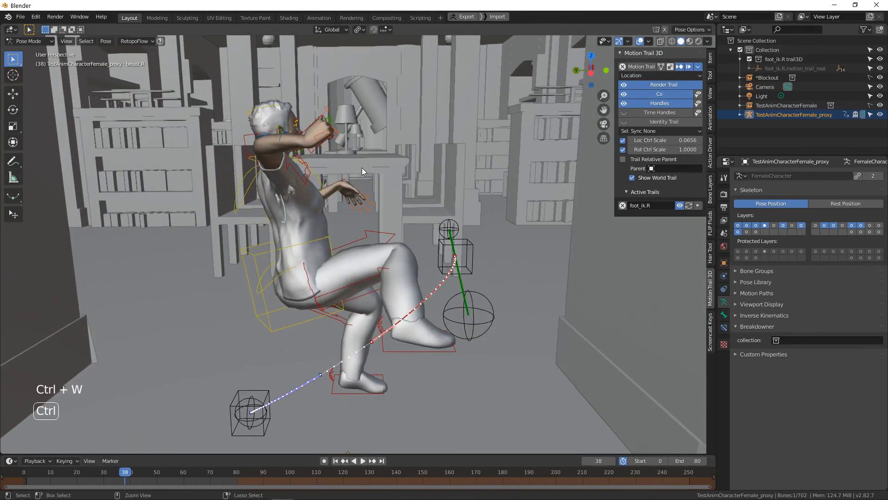
{"action": "key", "text": "ctrl+e"}
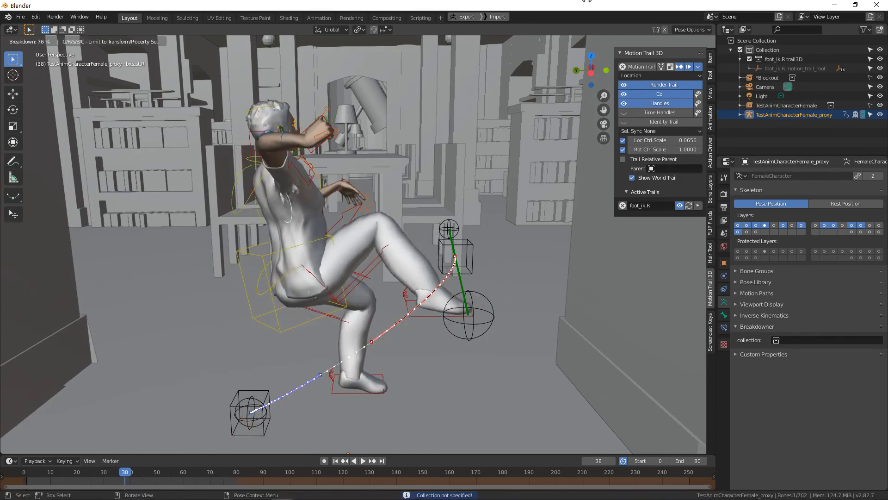
{"action": "left_click", "coordinate": [363, 151]}
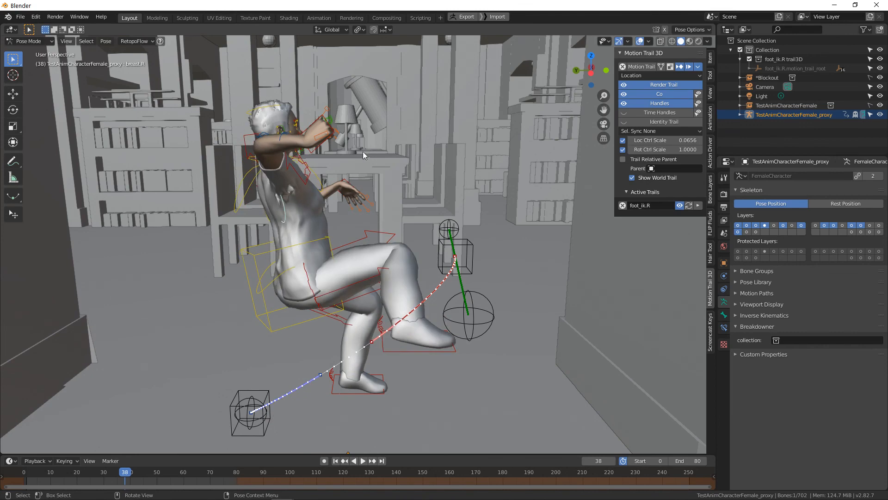
{"action": "key", "text": "ctrl+e"}
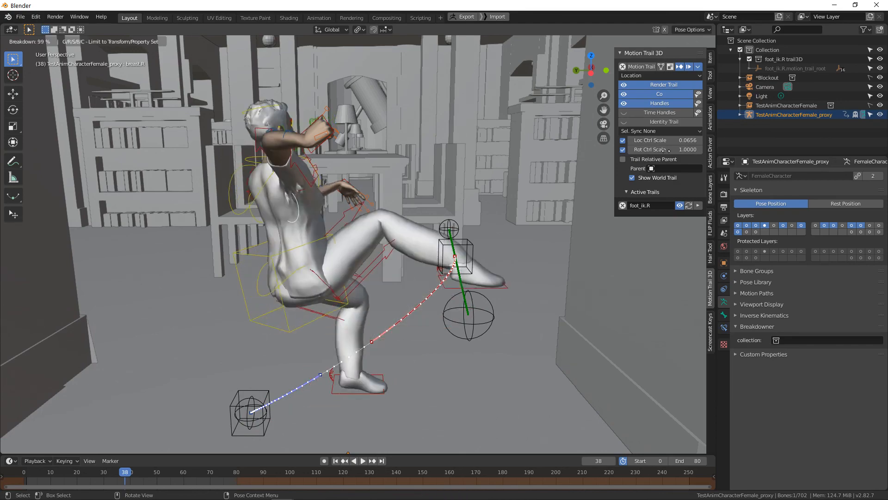
{"action": "left_click", "coordinate": [454, 202]}
{"action": "key", "text": "alt+e"}
{"action": "middle_click_drag", "start_coordinate": [454, 202], "coordinate": [300, 172], "text": "alt"}
{"action": "key", "text": "Escape"}
Go to frame 36 and try the Breakdowner option Breakdown with visual guide
{"action": "scroll", "coordinate": [411, 155], "scroll_direction": "up", "scroll_amount": 2}
{"action": "scroll", "coordinate": [408, 160], "scroll_direction": "up", "scroll_amount": 2, "text": "alt"}
{"action": "scroll", "coordinate": [408, 160], "scroll_direction": "up", "scroll_amount": 2}
{"action": "scroll", "coordinate": [370, 176], "scroll_direction": "down", "scroll_amount": 5}
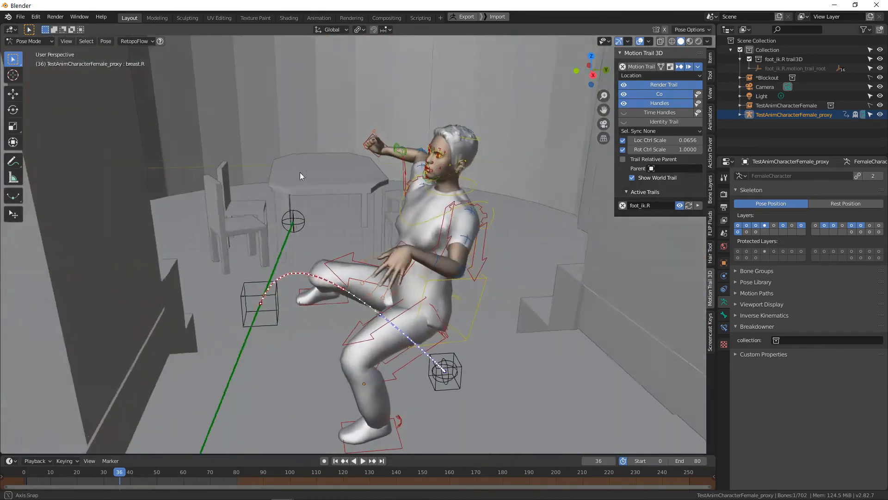
{"action": "middle_click_drag", "start_coordinate": [396, 174], "coordinate": [368, 173]}
{"action": "key", "text": "alt+e"}
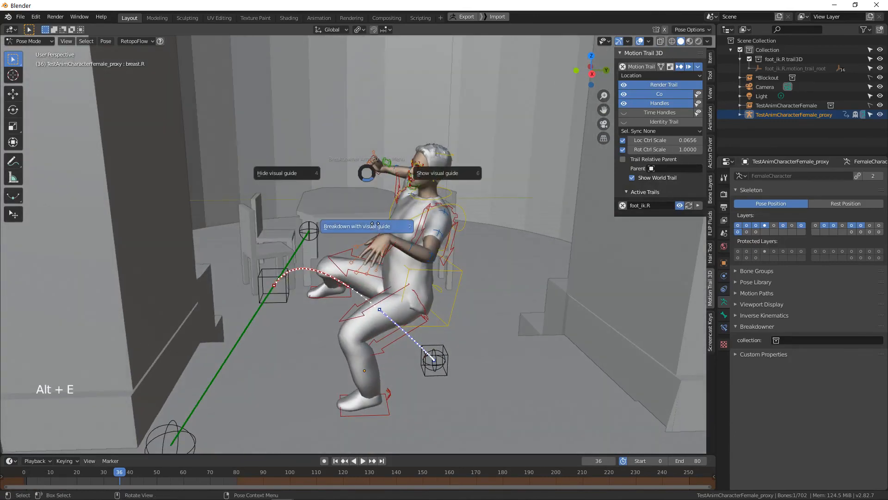
{"action": "left_click", "coordinate": [395, 217]}
{"action": "left_click", "coordinate": [369, 197]}
{"action": "middle_click_drag", "start_coordinate": [303, 234], "coordinate": [327, 225]}
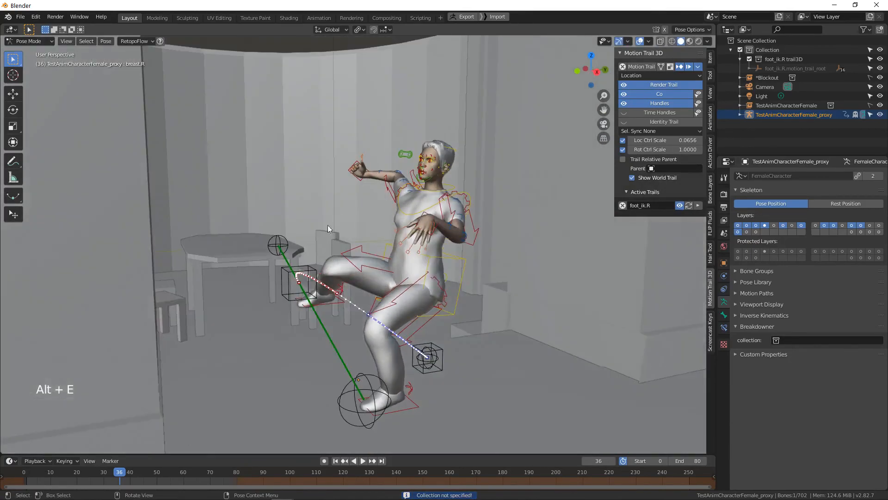
Try to show the Breakdowner visual guide for the pose at frame 36
{"action": "key", "text": "alt+e"}
{"action": "key", "text": "Escape"}
{"action": "key", "text": "alt+e"}
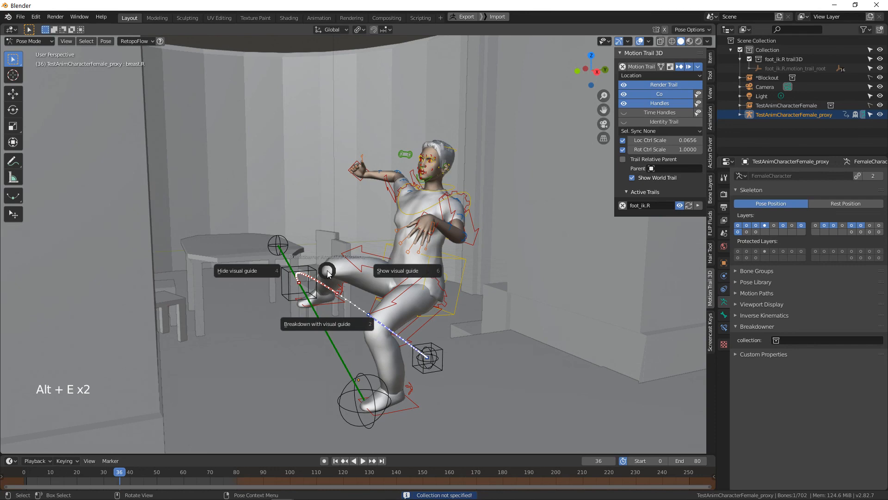
{"action": "left_click", "coordinate": [411, 268]}
{"action": "middle_click_drag", "start_coordinate": [381, 264], "coordinate": [320, 246]}
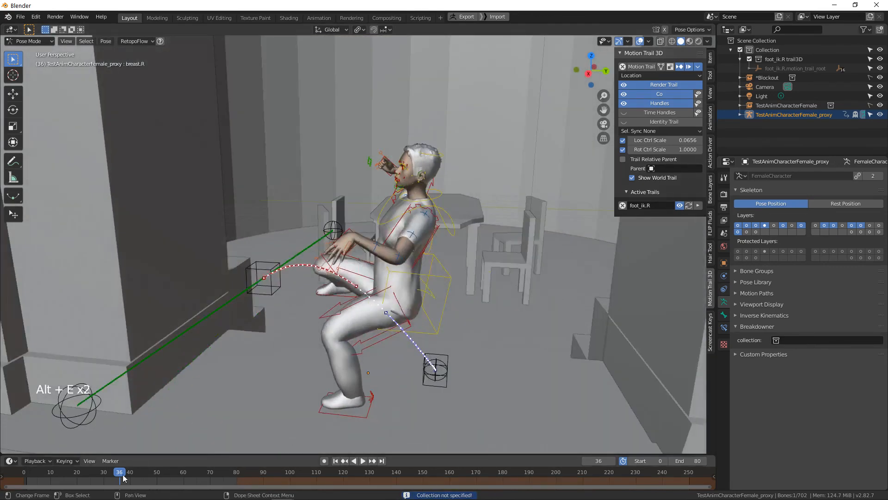
Go to frame 40 and hide the Breakdowner visual guide
{"action": "left_click_drag", "start_coordinate": [124, 479], "coordinate": [130, 479]}
{"action": "key", "text": "alt+e"}
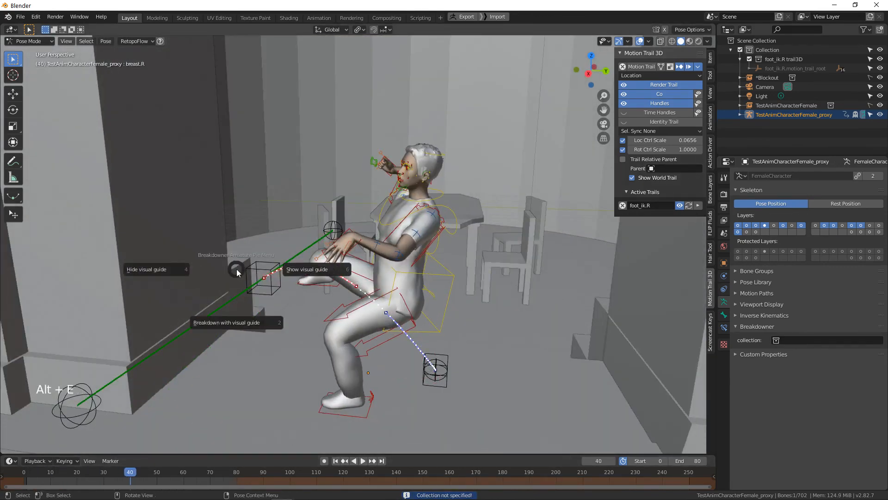
{"action": "left_click", "coordinate": [201, 278]}
Select all pose controls at frame 40 and try Pose Breakdowner, blending between keyframes and past the previous one with negative values
{"action": "middle_click_drag", "start_coordinate": [201, 278], "coordinate": [426, 289]}
{"action": "key", "text": "a"}
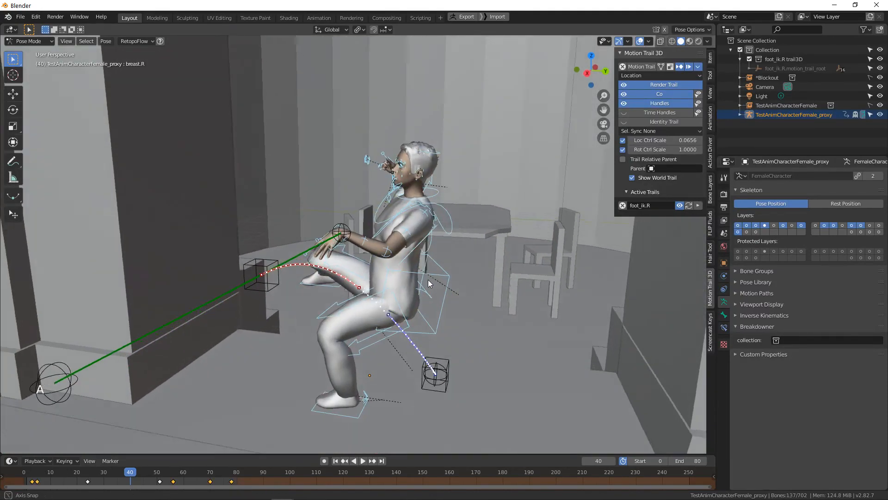
{"action": "key", "text": "ctrl+e"}
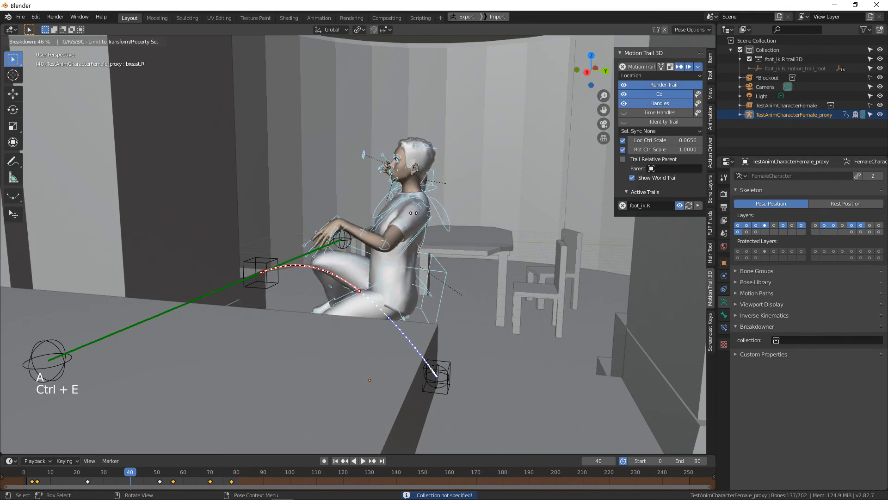
{"action": "left_click", "coordinate": [363, 226]}
{"action": "middle_click_drag", "start_coordinate": [364, 227], "coordinate": [206, 133]}
{"action": "scroll", "coordinate": [356, 255], "scroll_direction": "up", "scroll_amount": 1}
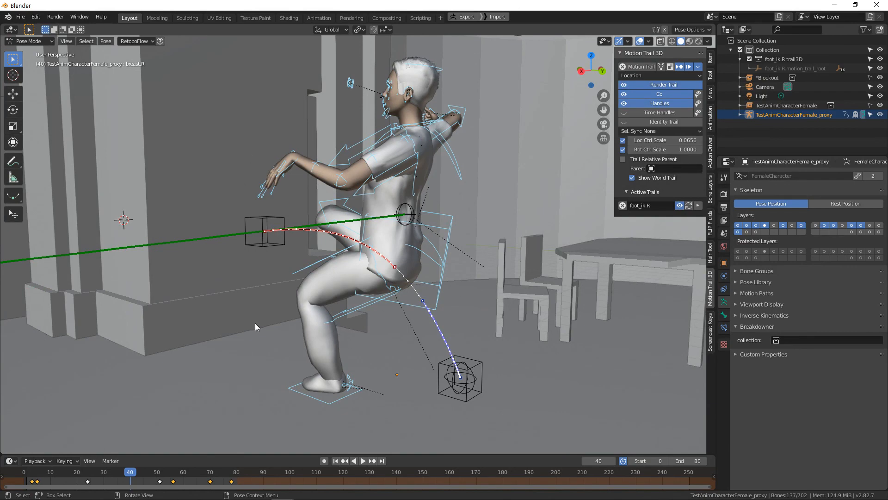
{"action": "middle_click_drag", "start_coordinate": [255, 323], "coordinate": [281, 320]}
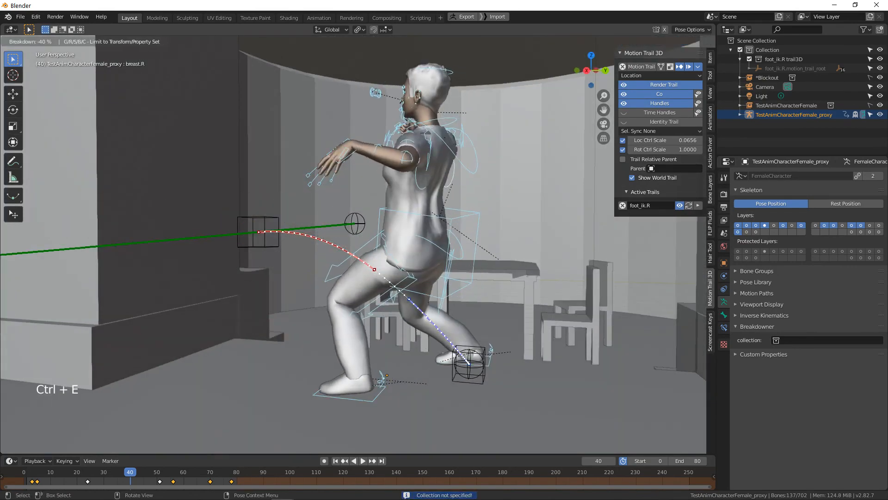
{"action": "left_click", "coordinate": [246, 164]}
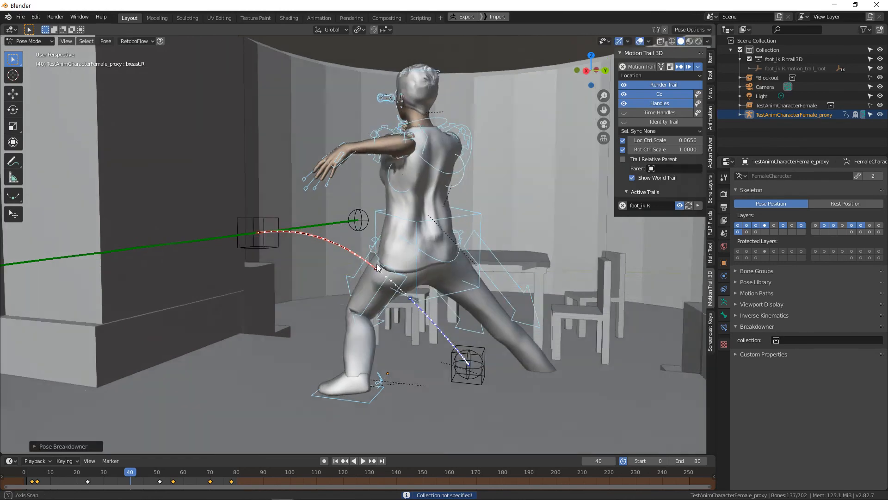
Scrub through the kick animation, stop at frame 23 and select the torso control
{"action": "left_click_drag", "start_coordinate": [133, 475], "coordinate": [79, 474]}
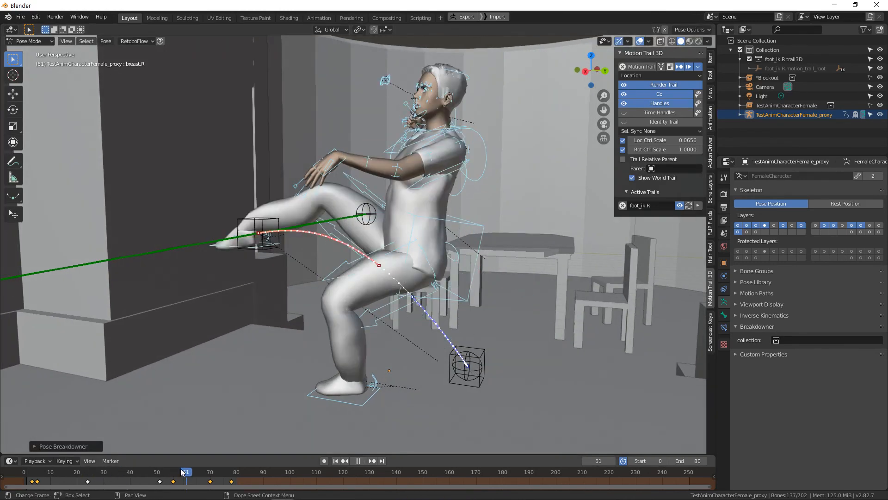
{"action": "key", "text": "space"}
{"action": "middle_click_drag", "start_coordinate": [389, 243], "coordinate": [430, 230]}
{"action": "scroll", "coordinate": [420, 252], "scroll_direction": "up", "scroll_amount": 2}
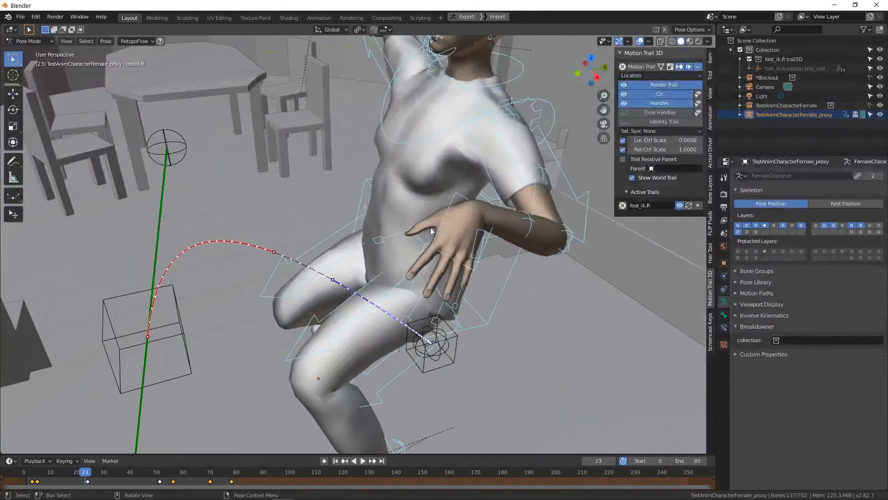
{"action": "left_click", "coordinate": [386, 303]}
{"action": "middle_click_drag", "start_coordinate": [386, 303], "coordinate": [405, 288]}
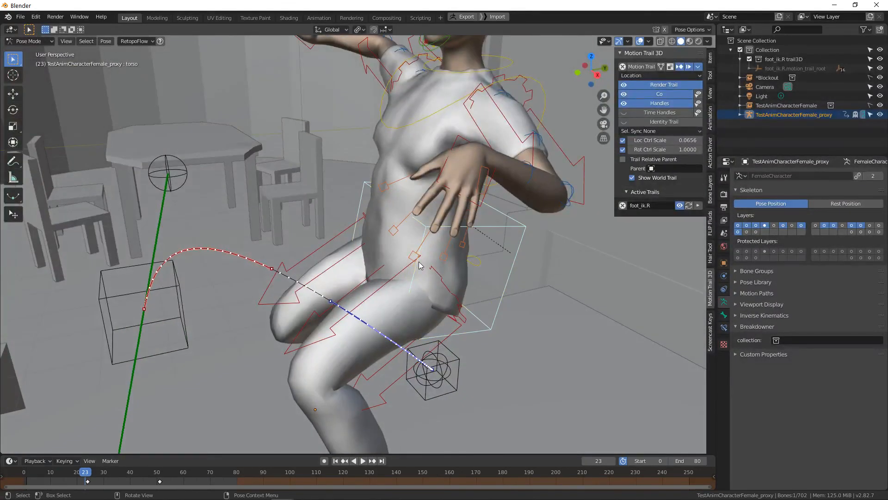